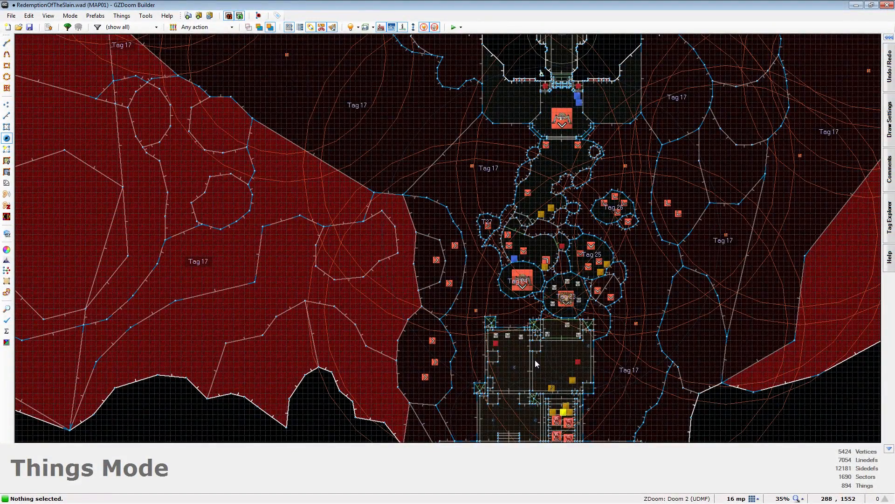
- Survey the overall map layout in 2D and open it in Visual Mode with full brightness on
scroll(535, 359, down, 5)
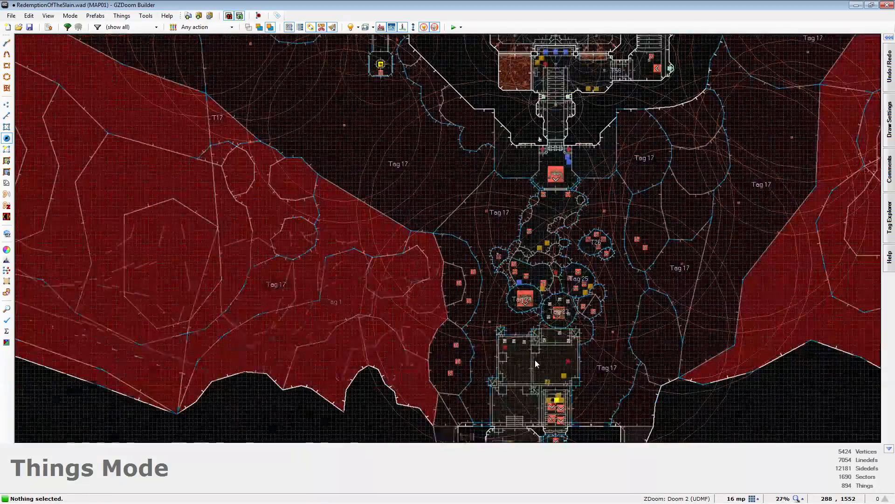
scroll(535, 360, down, 1)
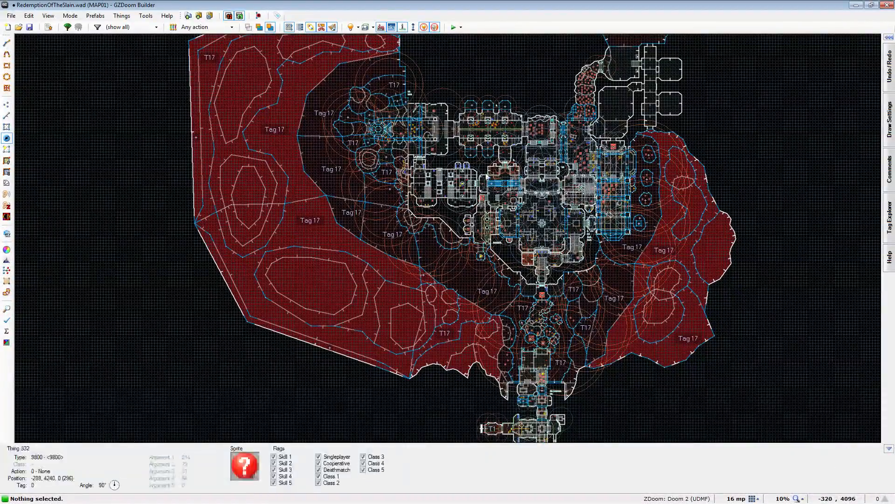
scroll(483, 120, up, 7)
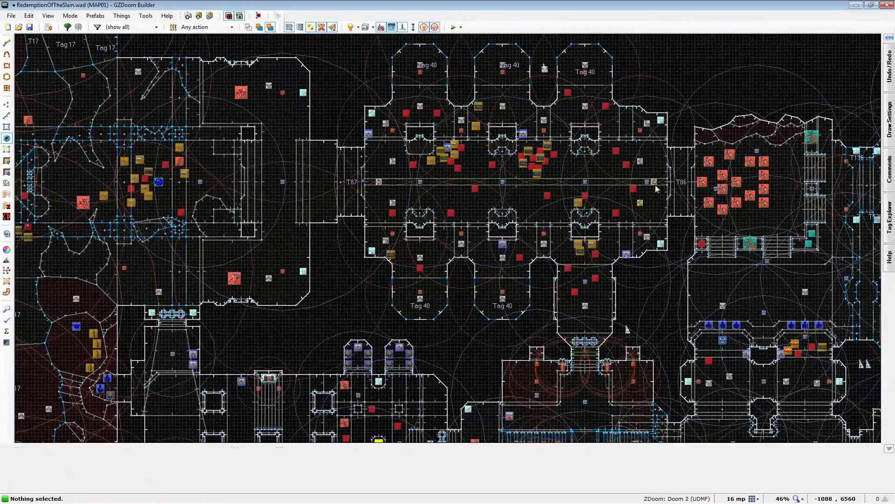
scroll(488, 103, down, 5)
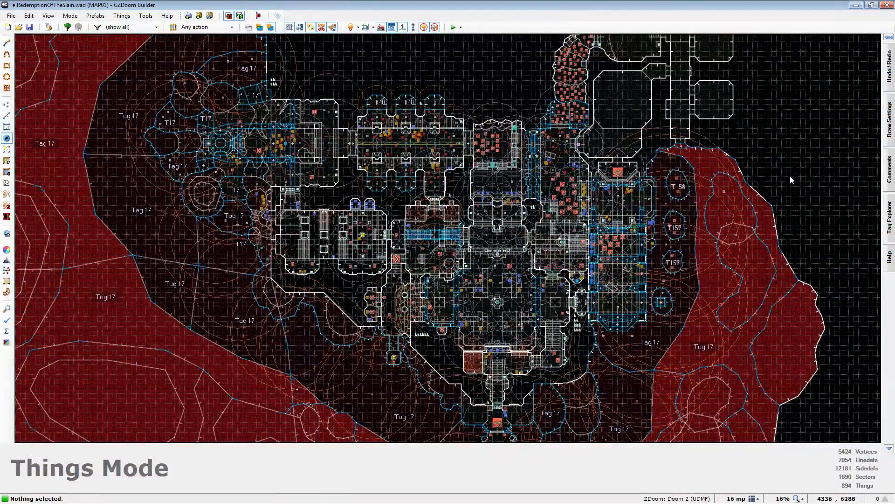
scroll(552, 177, up, 5)
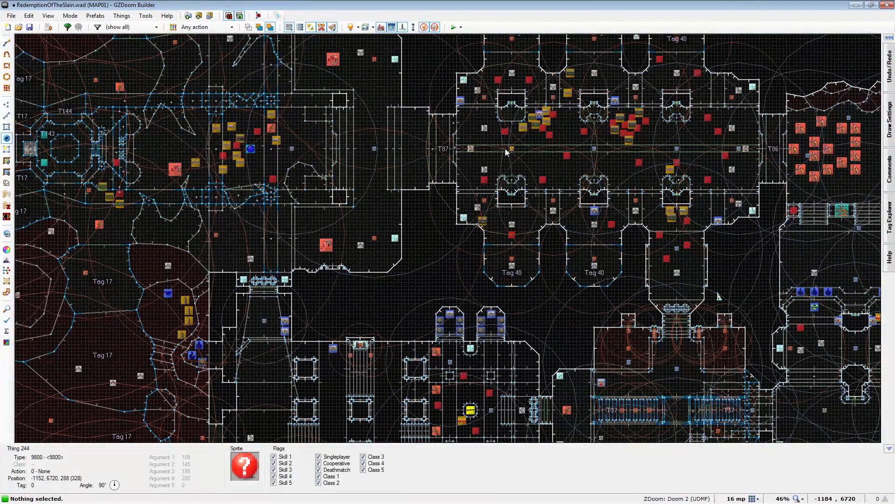
scroll(594, 156, down, 4)
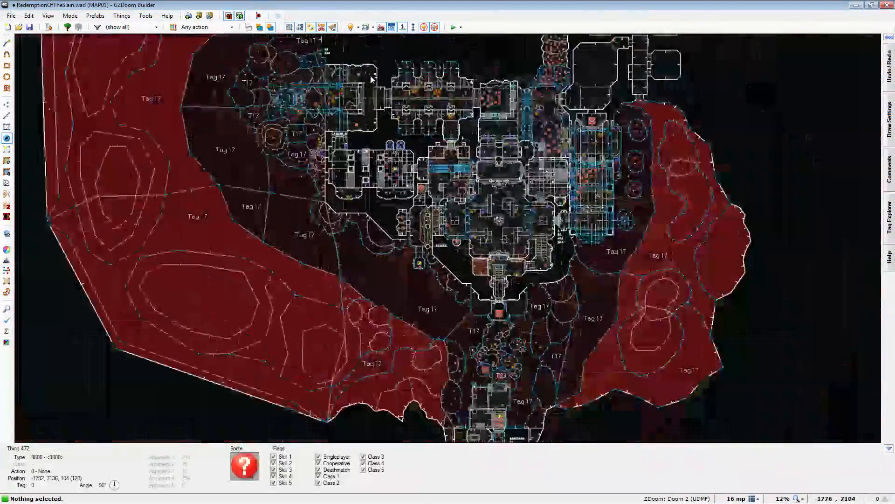
key(q)
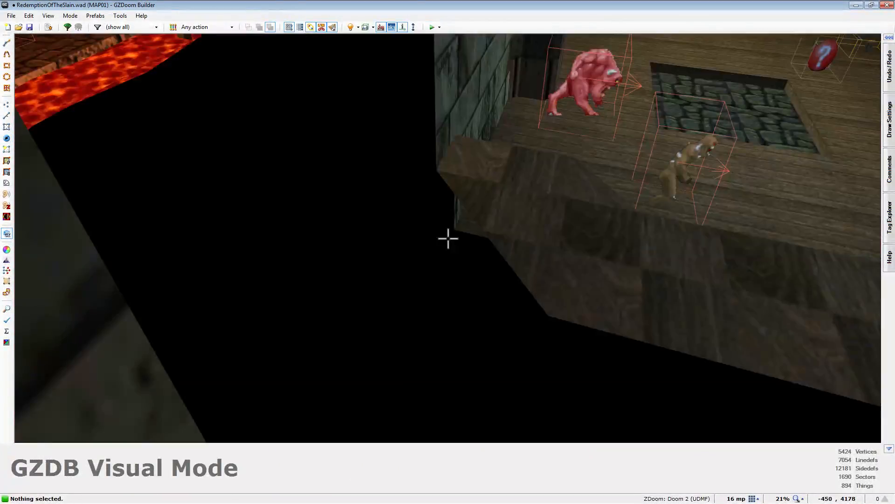
key(b)
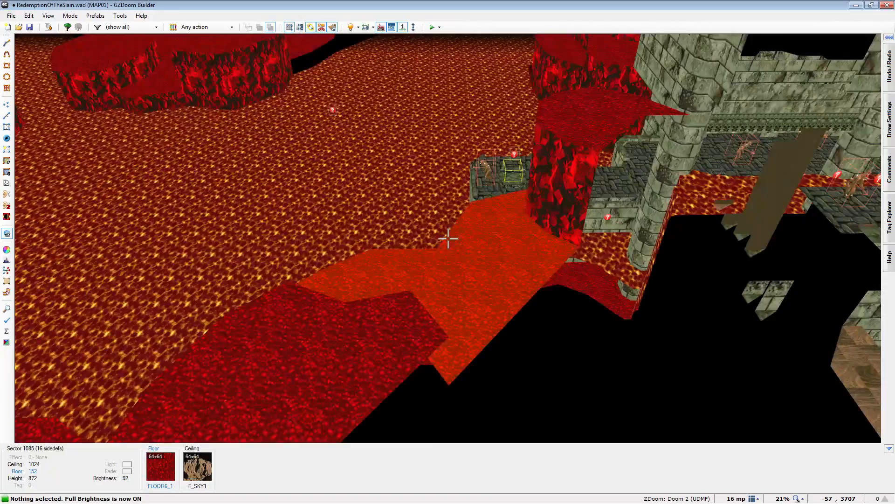
- Lower the floor height of the wood-and-metal platform beside the stone ledge in the library to 184
key(w)
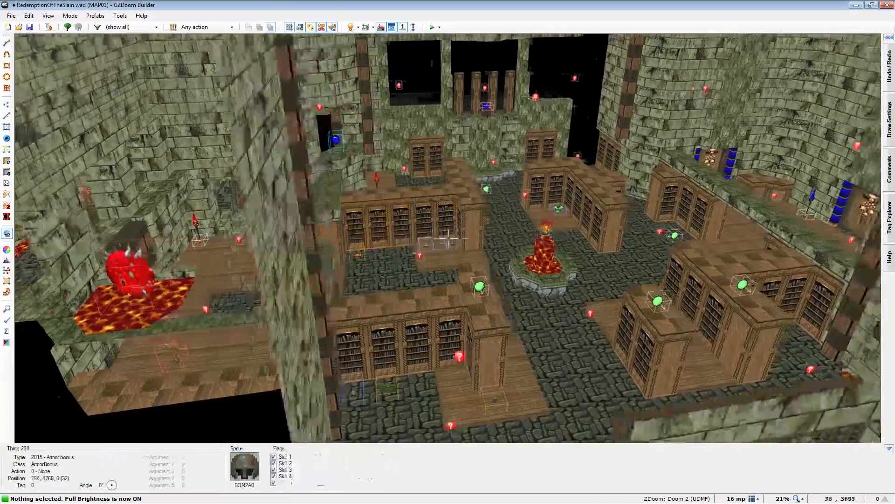
key(e)
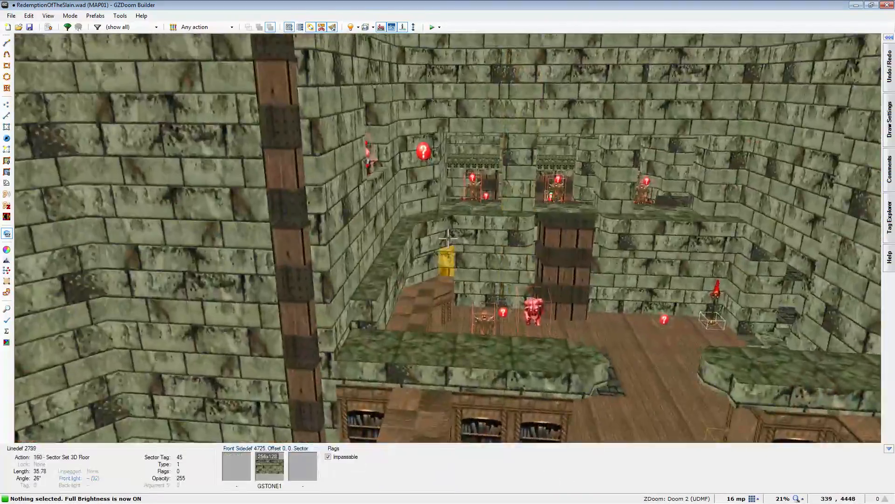
scroll(449, 239, down, 3)
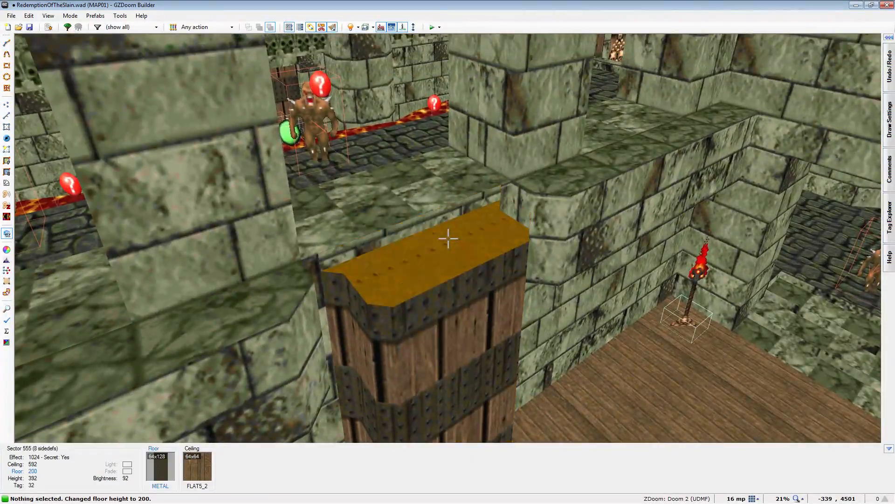
key(d)
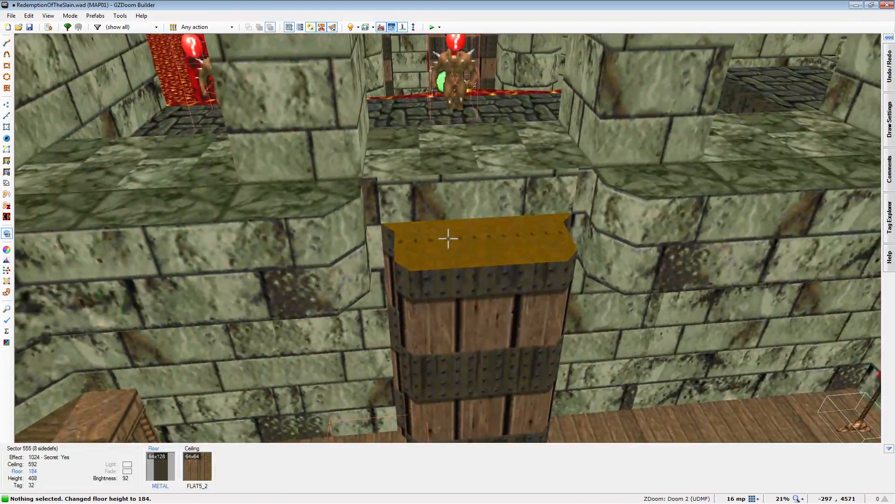
- Auto-align the textures vertically (Y) on the library's stone wall
key(s)
key(w)
key(shift+a)
key(s)
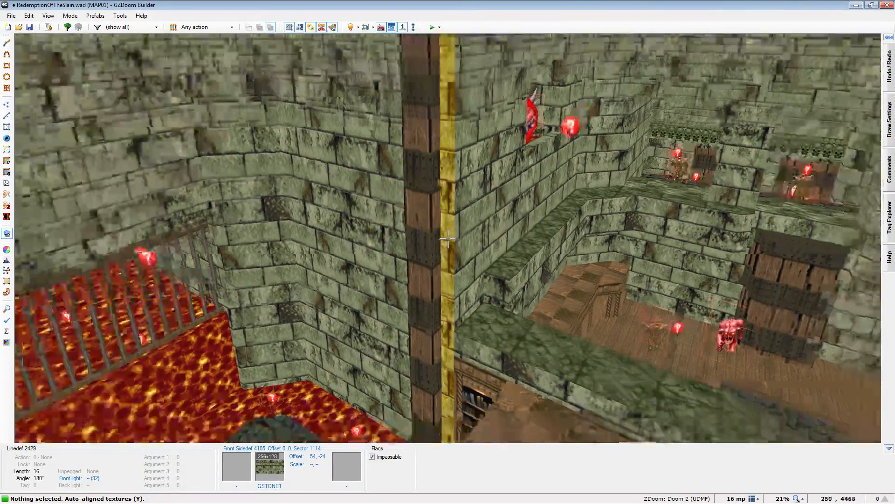
- Examine the skull door entrance and the library's bookshelves in 3D, and return to the 2D Things Mode
key(w)
key(e)
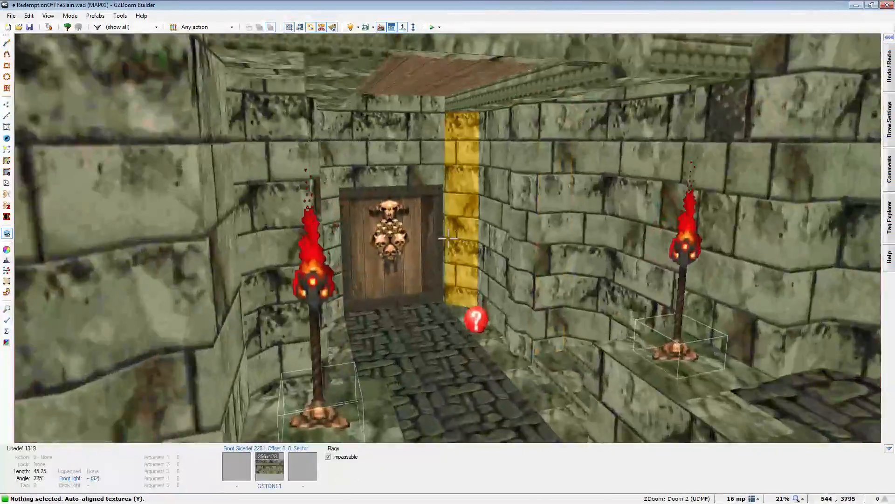
key(a)
key(e)
key(d)
key(e)
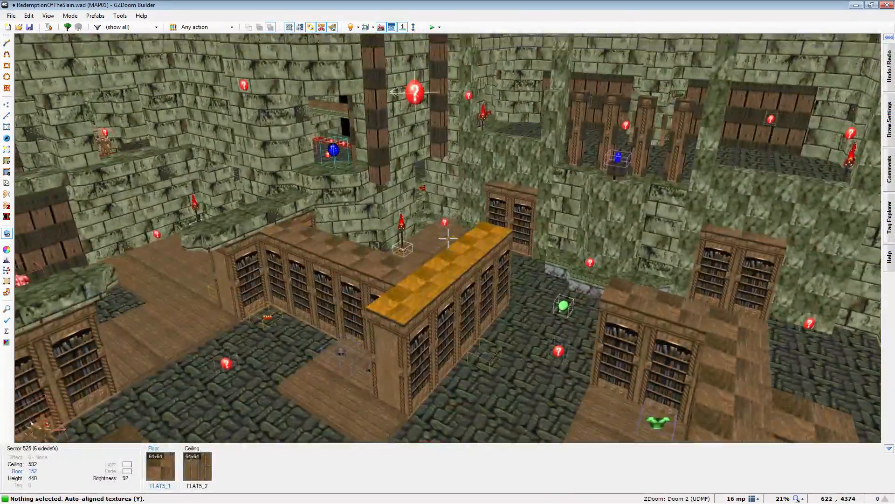
key(t)
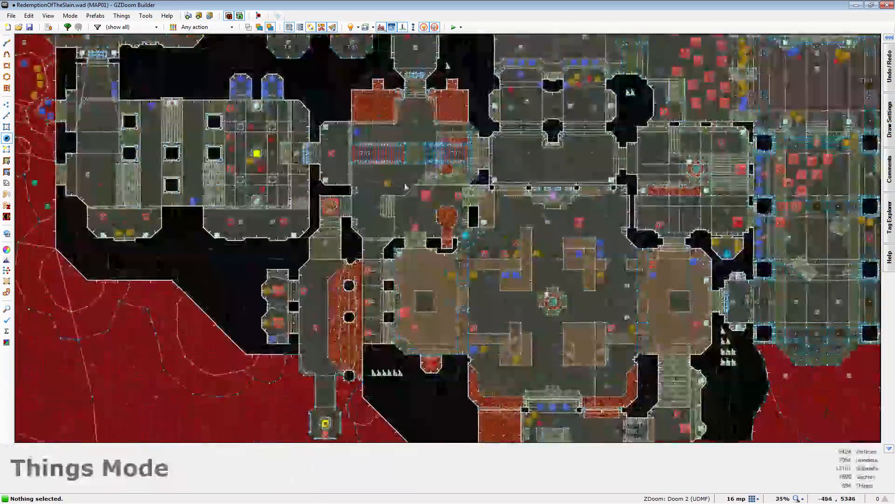
- Examine the soulsphere ledge, the skull door area and the lava passage with the mancubus in Visual Mode
key(q)
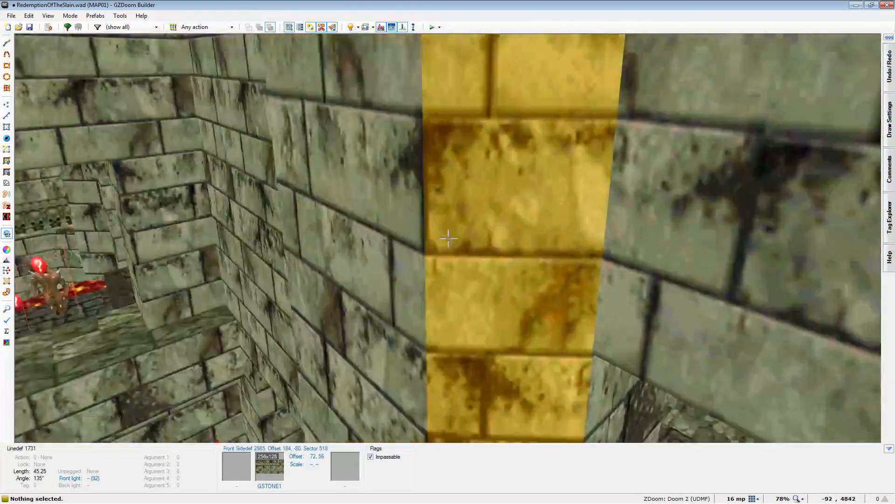
key(w)
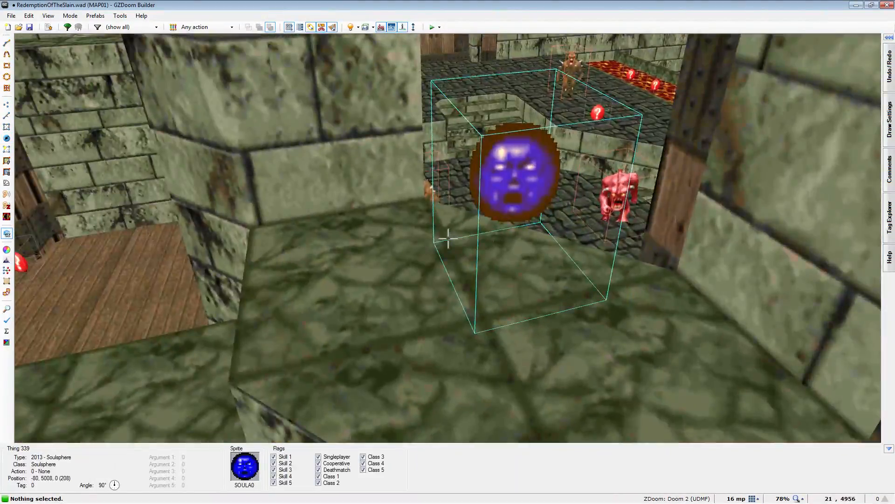
key(d)
key(a)
key(w)
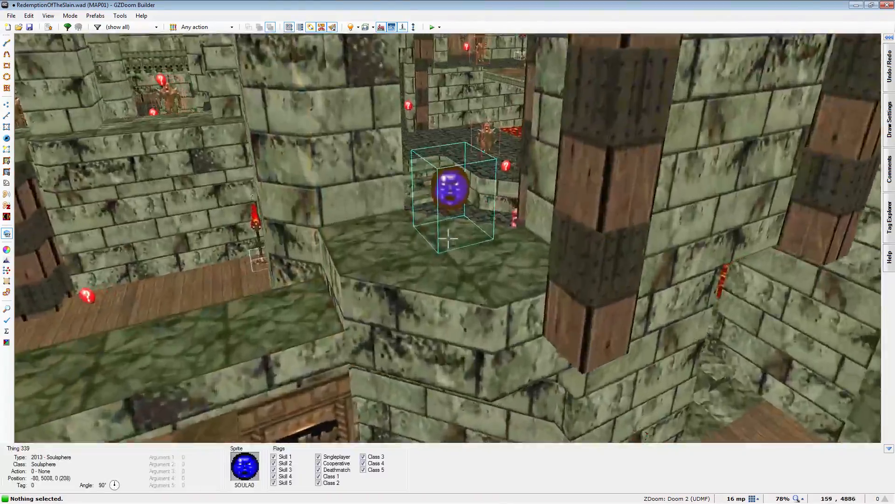
key(w)
key(s)
key(d)
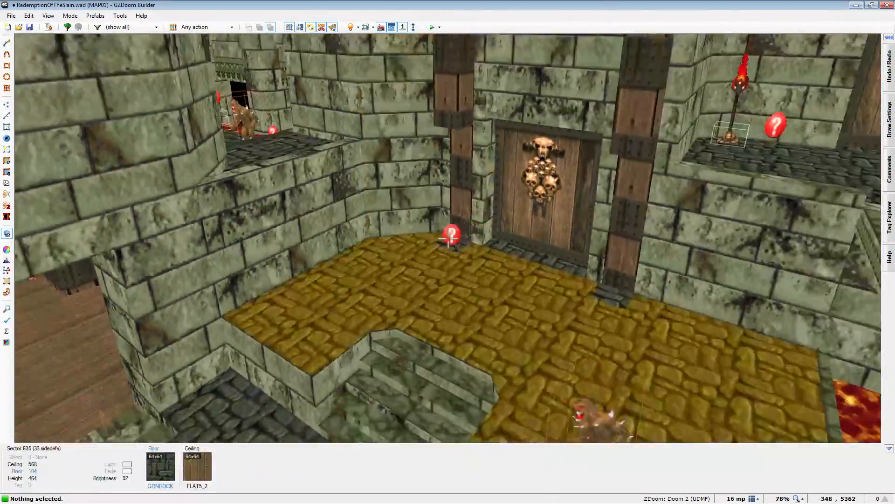
key(w)
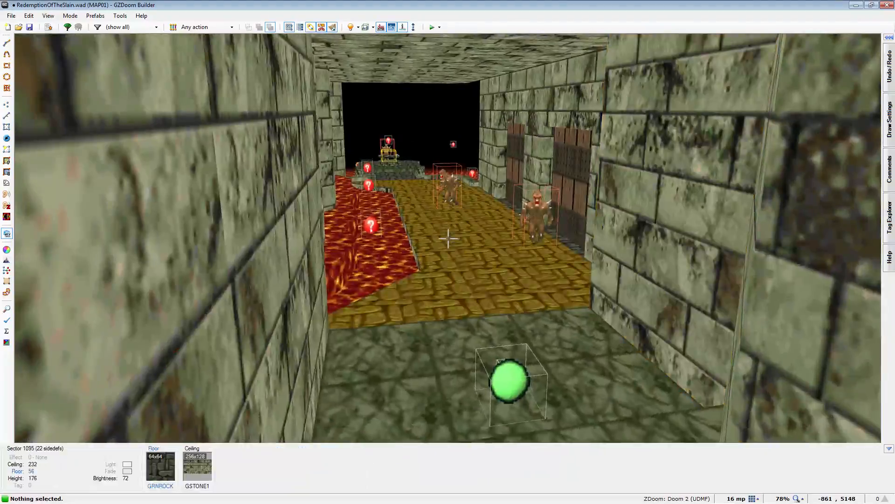
key(d)
key(w)
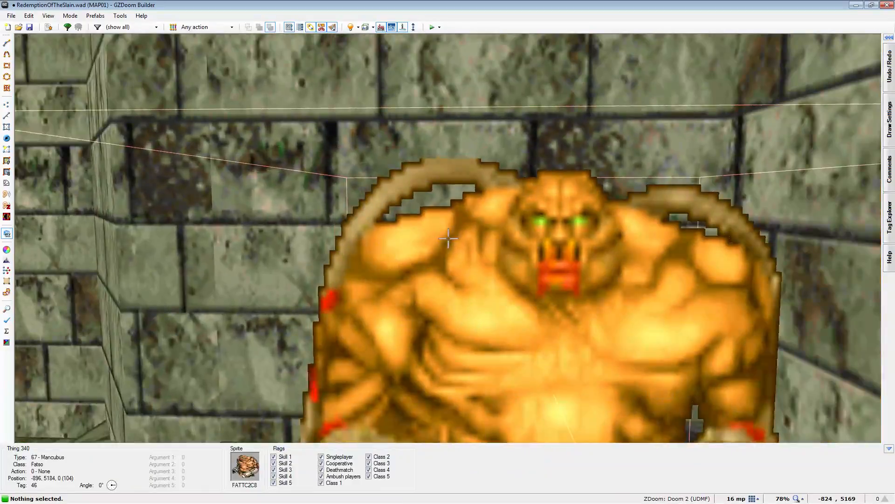
key(w)
key(w)
key(e)
- Auto-align the textures horizontally (X) on the grey marble column above the lava strip near the ceiling
key(w)
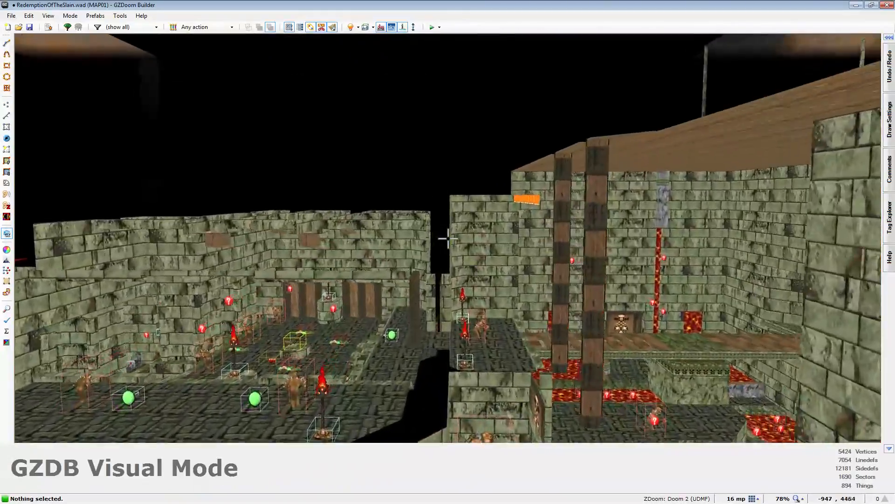
key(w)
key(w)
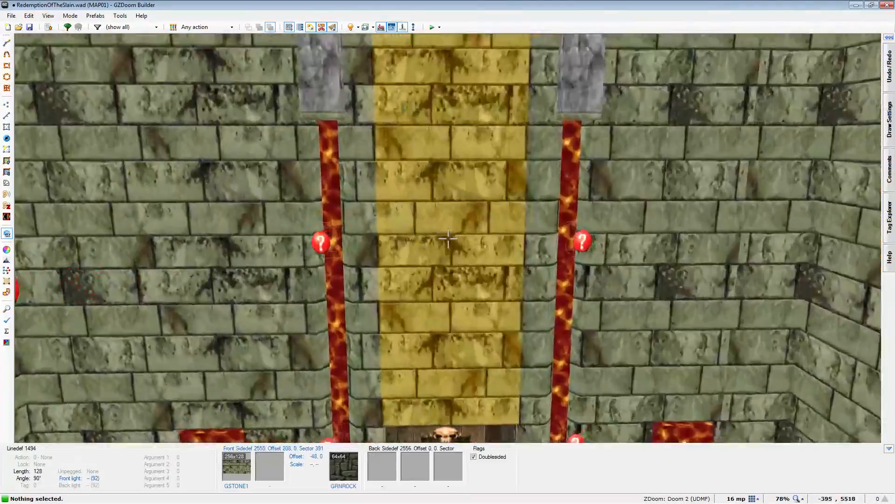
key(w)
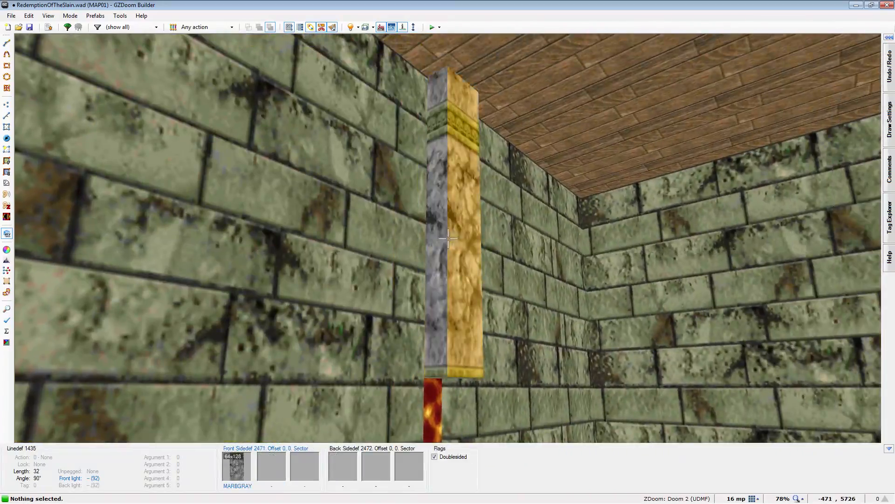
key(a)
key(s)
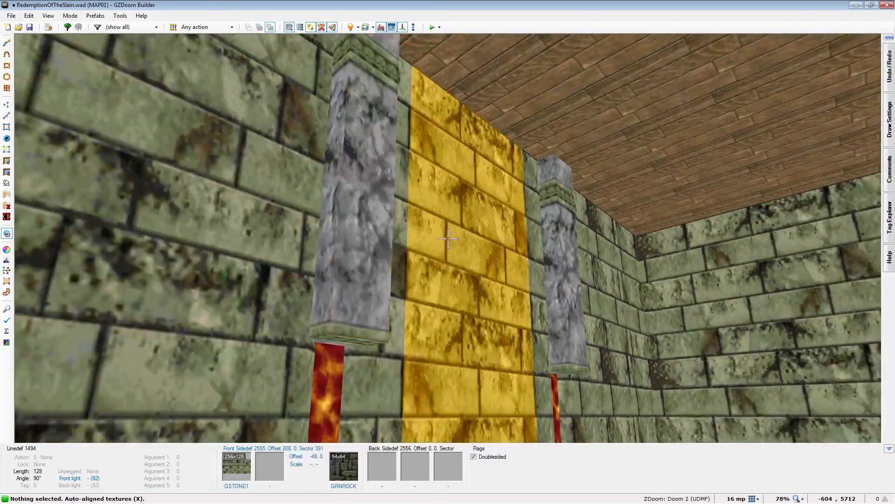
- Examine the stone hall's wooden gate, skull switches, pillars and item placement, and the outdoor courtyard with the twisted tree
key(w)
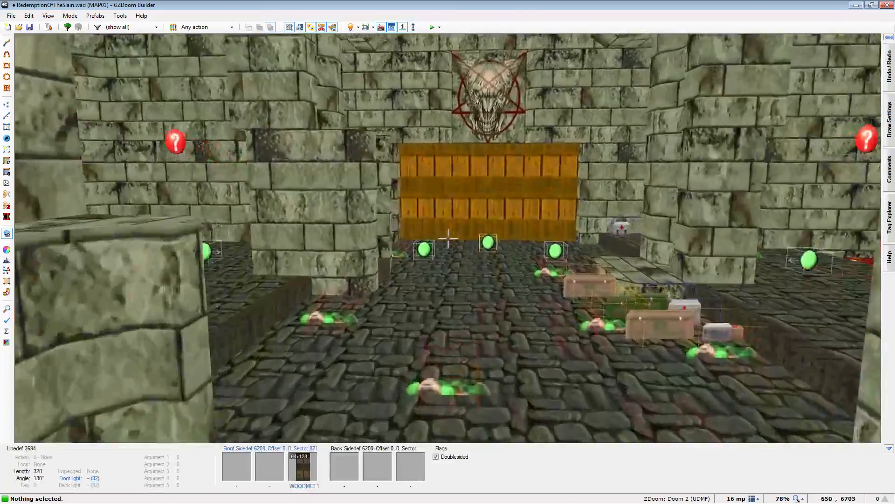
key(s)
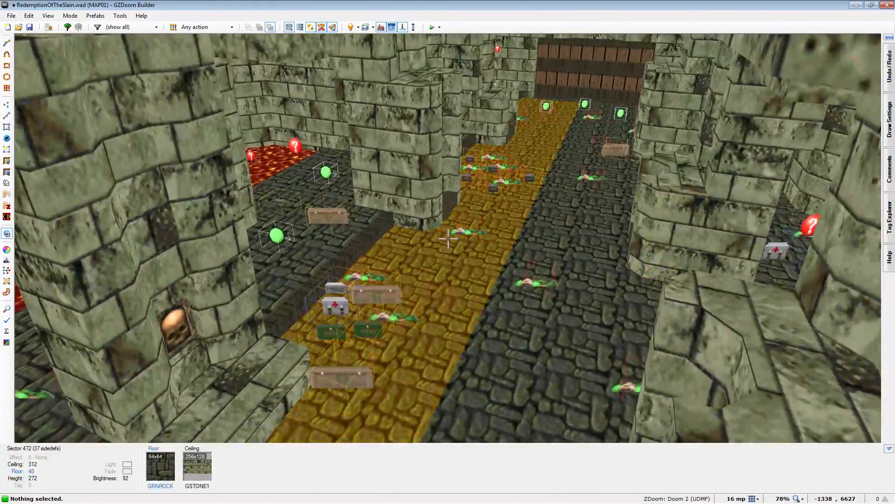
key(f)
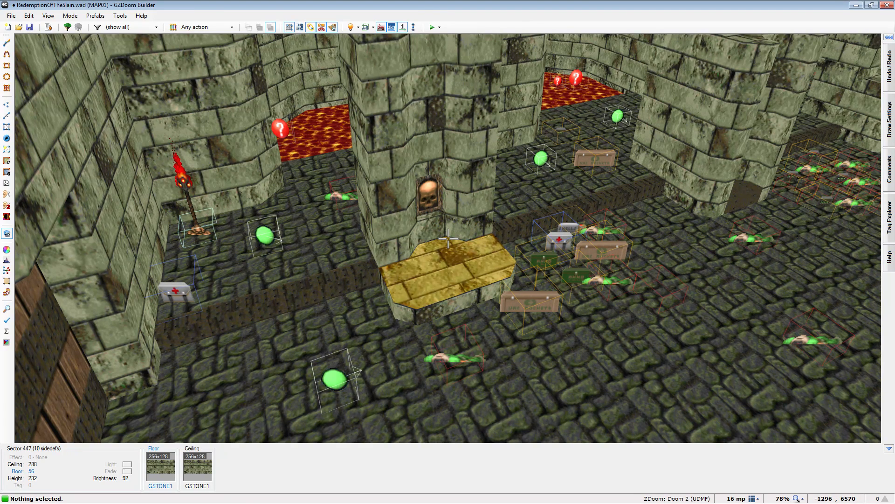
key(w)
key(w)
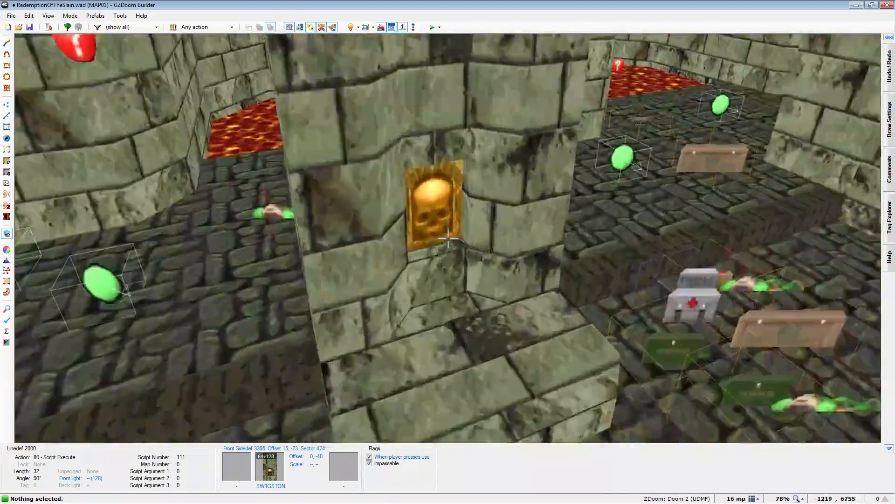
key(w)
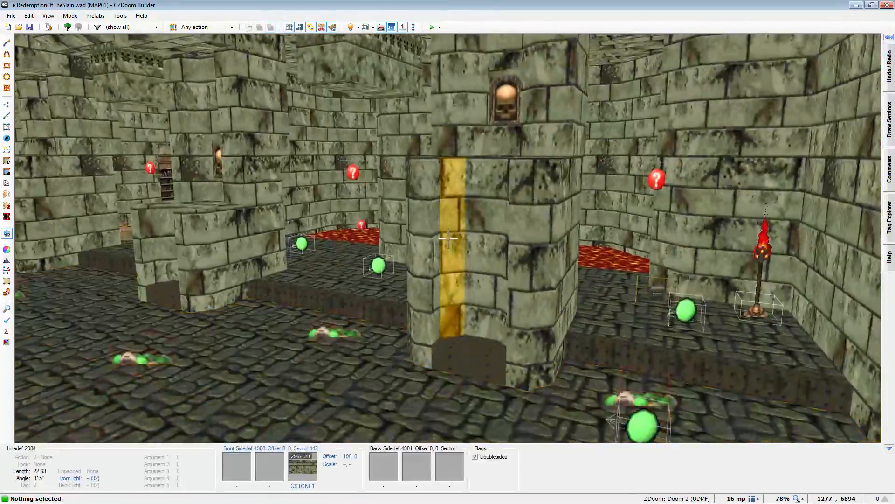
key(s)
key(s)
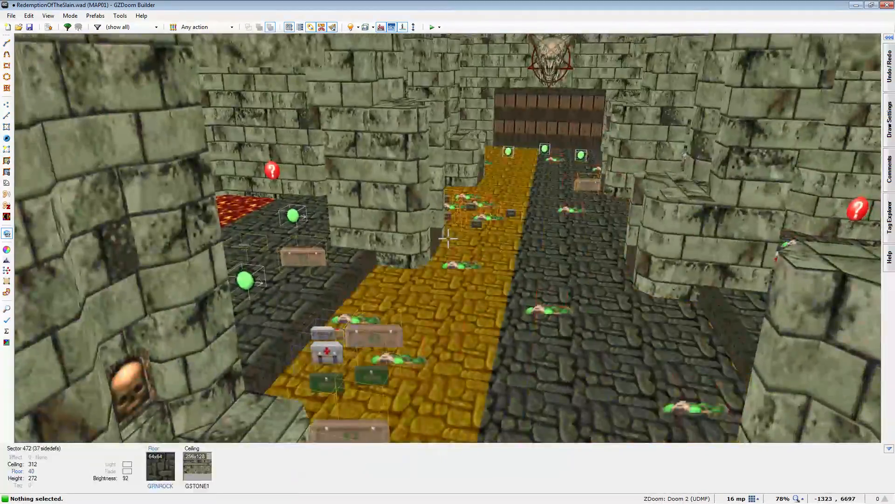
key(d)
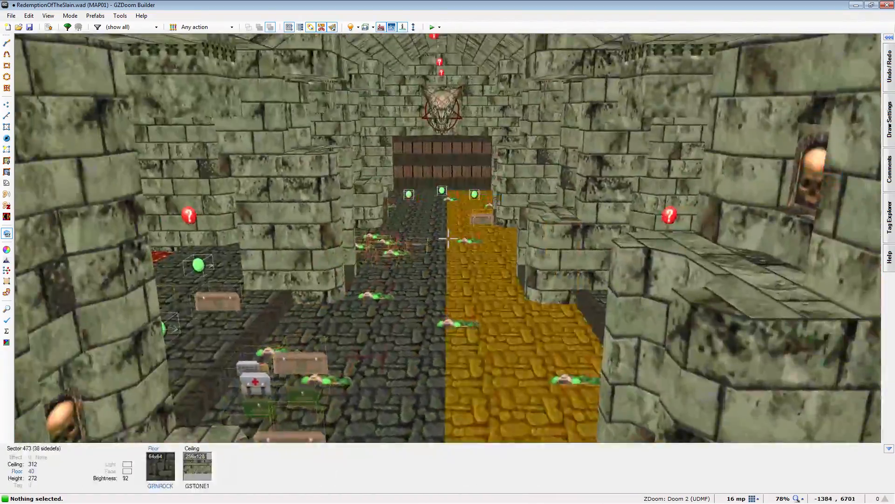
key(s)
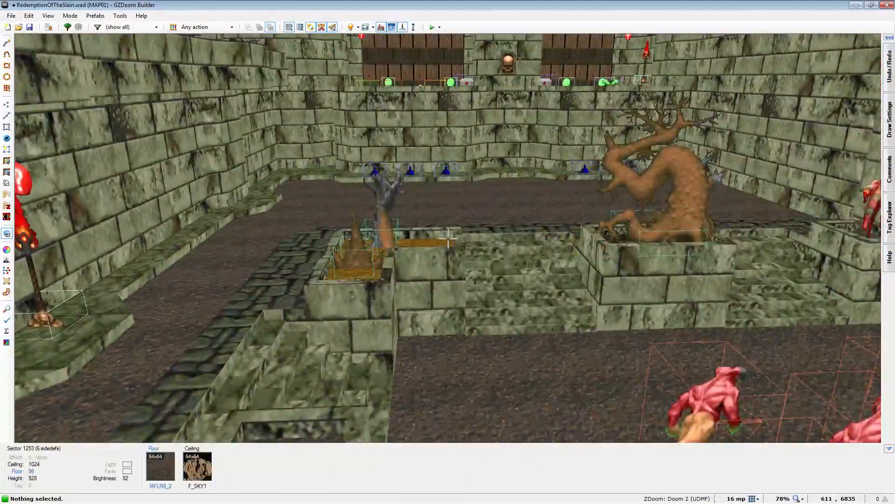
key(w)
- Examine the wooden gate and the lava cavern's skull-faced exit building from several angles in Visual Mode, with Full Brightness off
key(w)
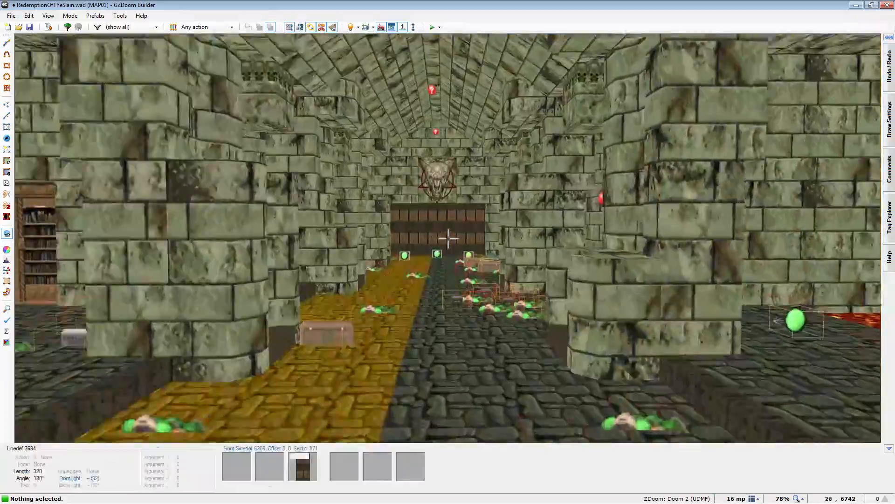
key(w)
key(w)
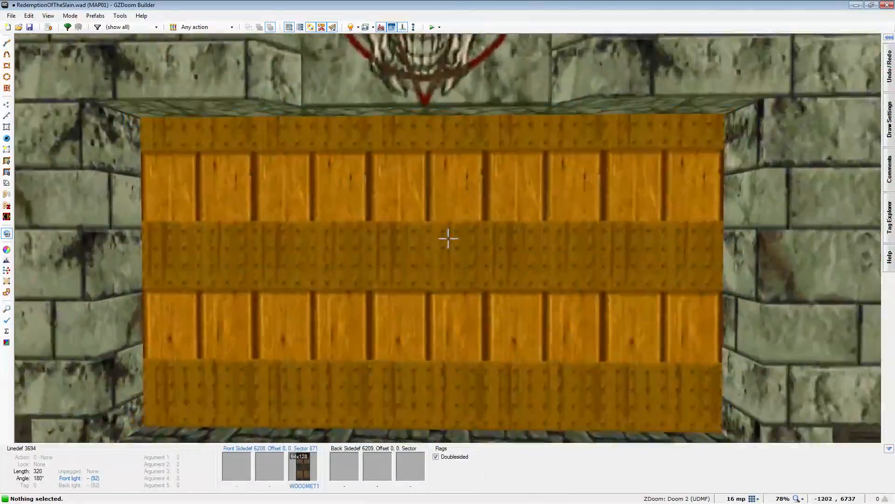
key(w)
key(b)
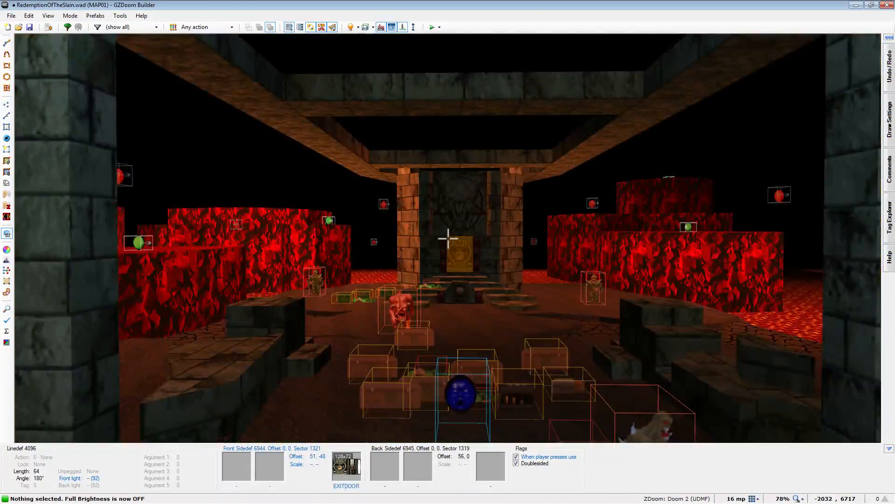
key(w)
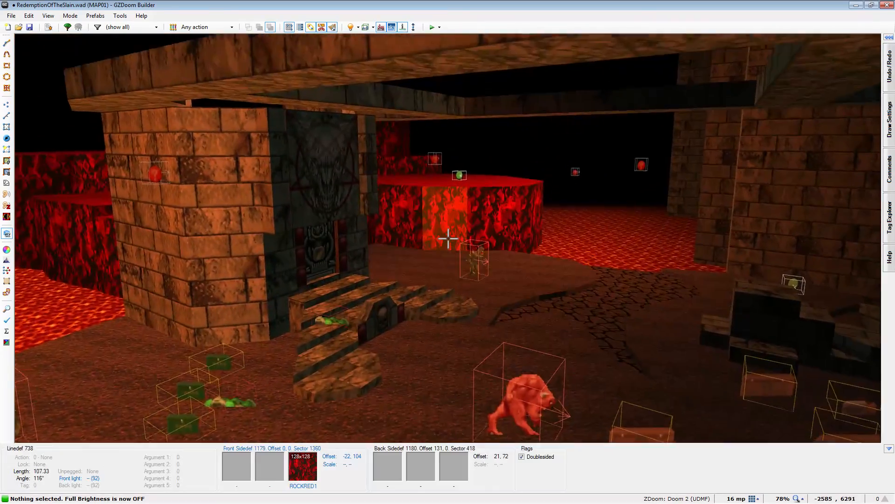
key(w)
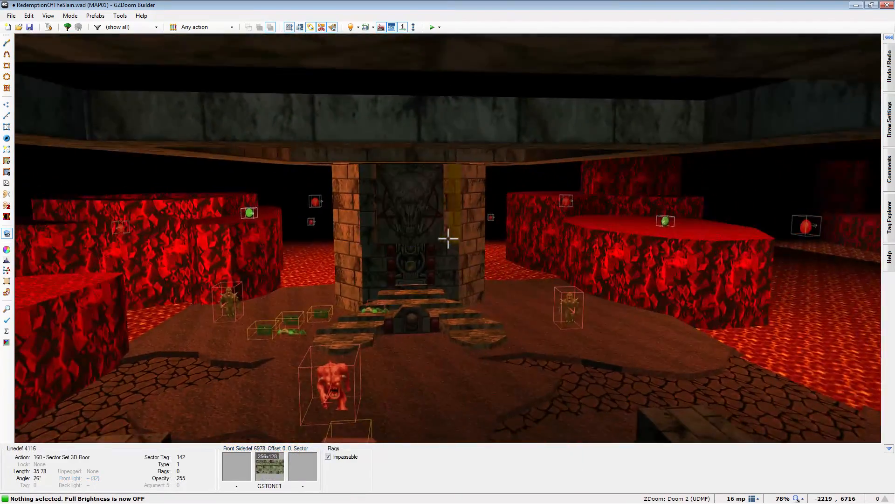
key(a)
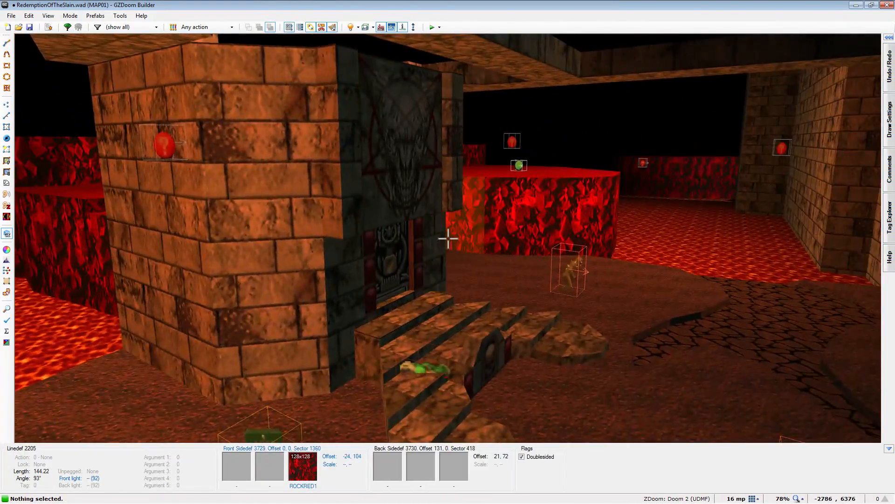
key(s)
key(w)
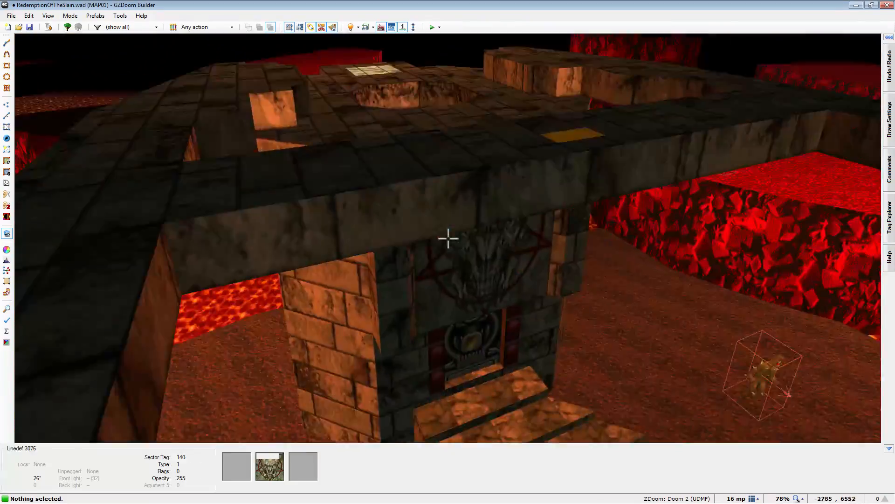
- Copy the light thing beside the soulsphere in Things Mode and paste it at -2880, 6720, in front of the exit building's steps
key(t)
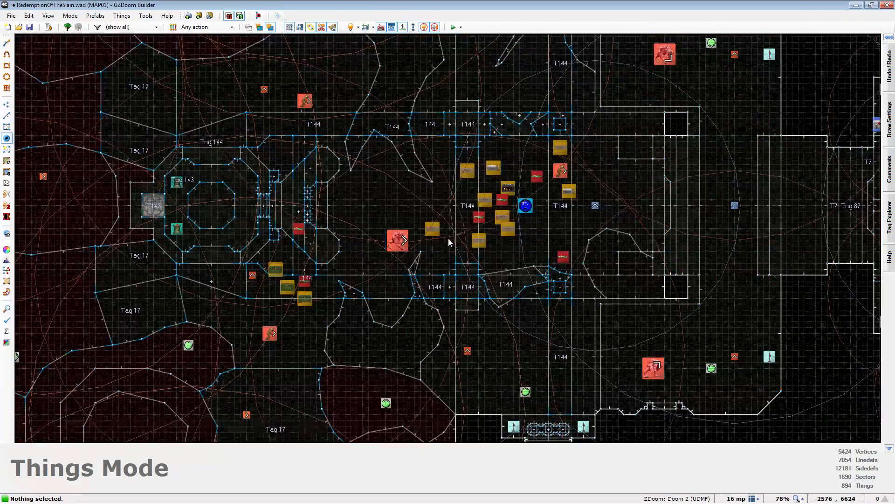
scroll(594, 211, up, 3)
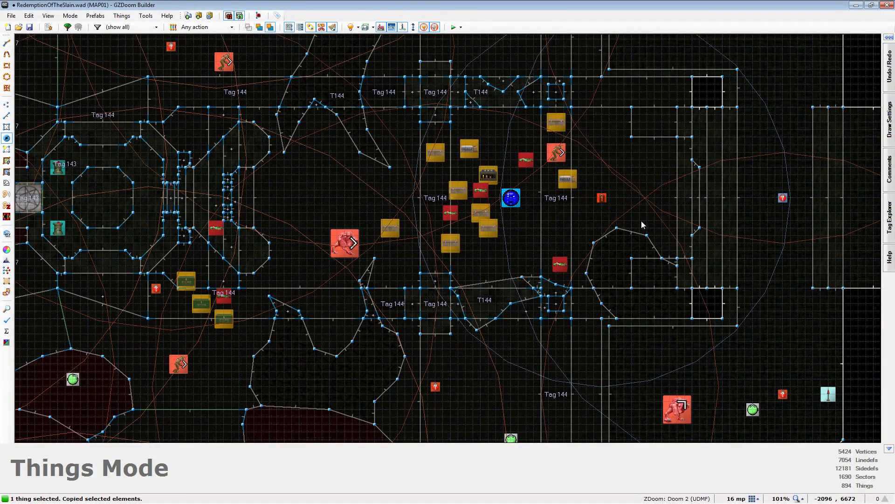
key(ctrl+v)
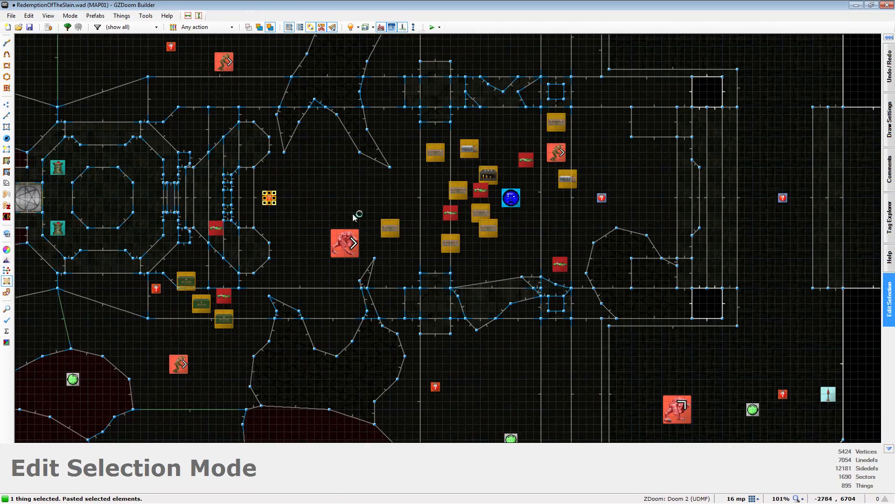
click(330, 213)
scroll(443, 217, down, 1)
scroll(254, 201, up, 4)
- Lower the pasted light in front of the skull relief to a height of 152 in Visual Mode and check its lighting
key(q)
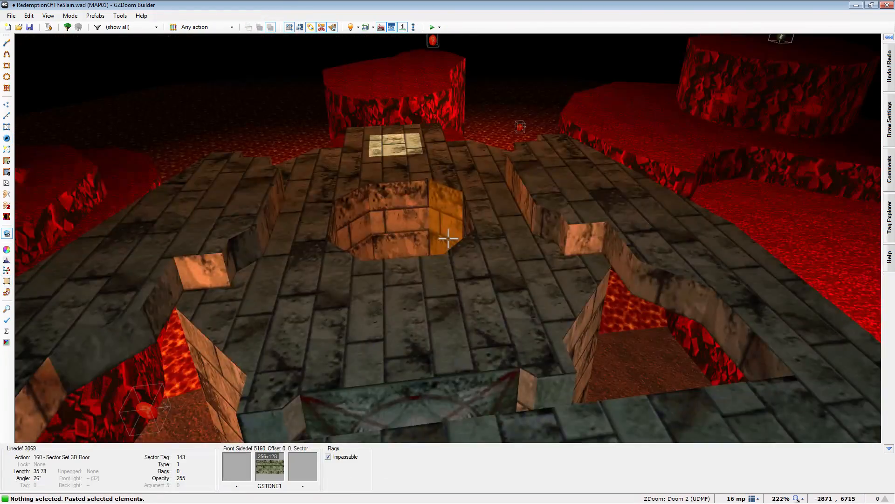
key(e)
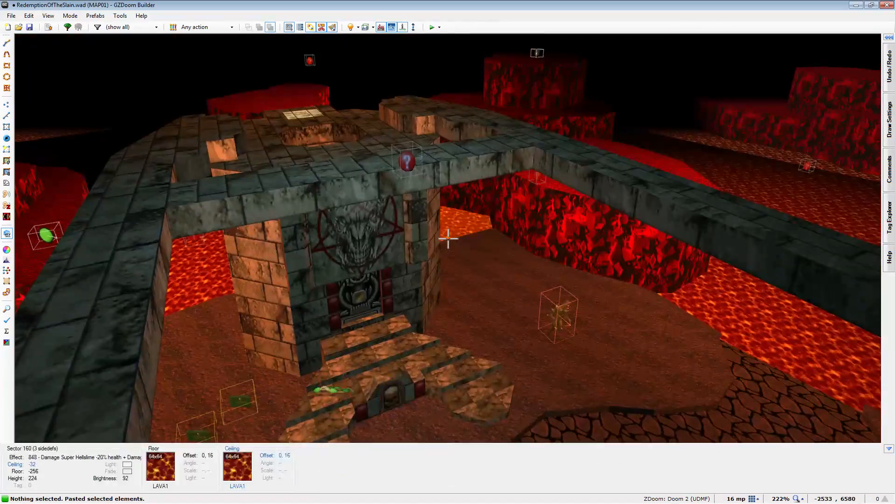
key(e)
scroll(449, 238, down, 2)
scroll(448, 238, down, 1)
key(e)
scroll(449, 238, down, 1)
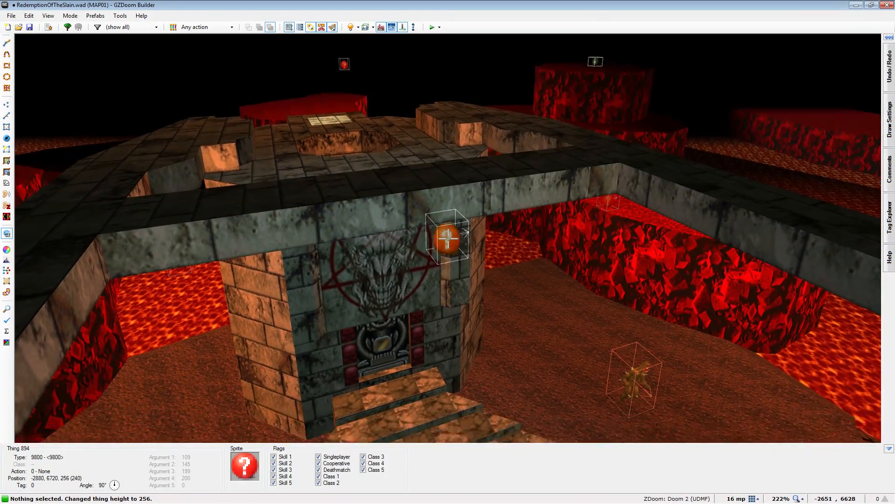
scroll(448, 239, down, 3)
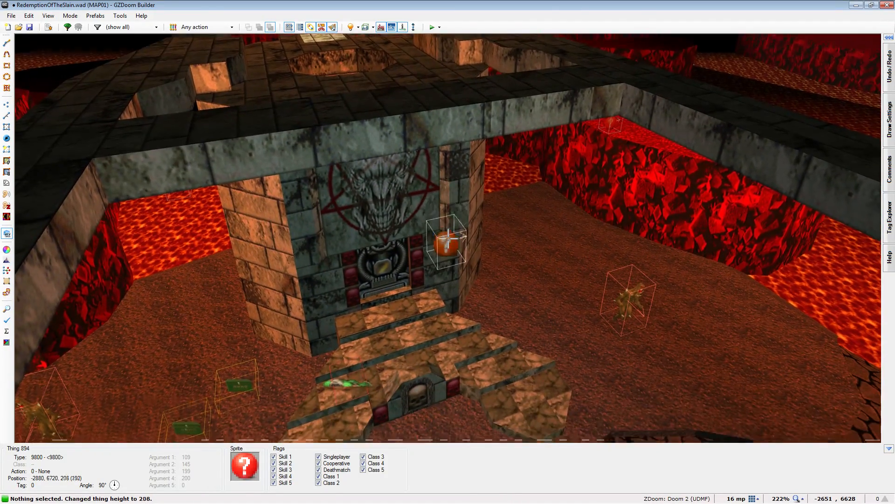
scroll(448, 238, down, 3)
scroll(448, 238, down, 1)
key(b)
key(b)
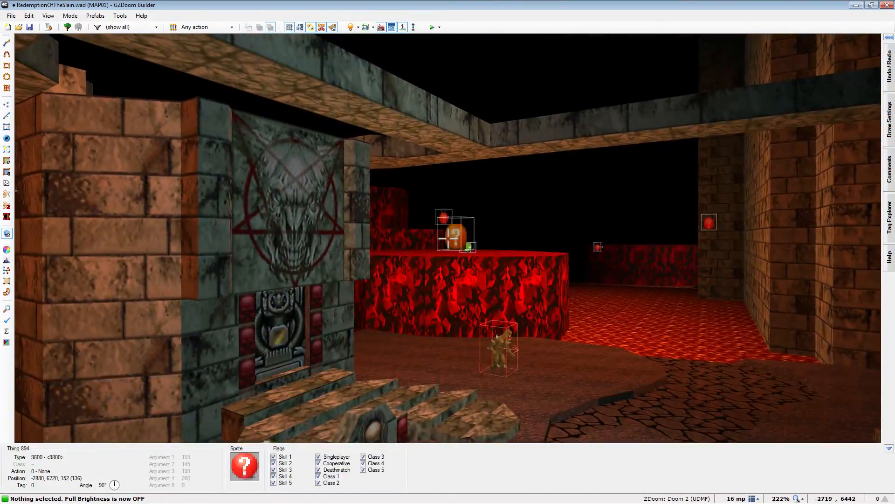
- Move the light closer to the exit building, to -2928, 6720, and set its Argument 4 to 150
key(q)
scroll(449, 242, down, 5)
scroll(501, 261, up, 6)
drag(570, 174, 510, 172)
right_click(510, 171)
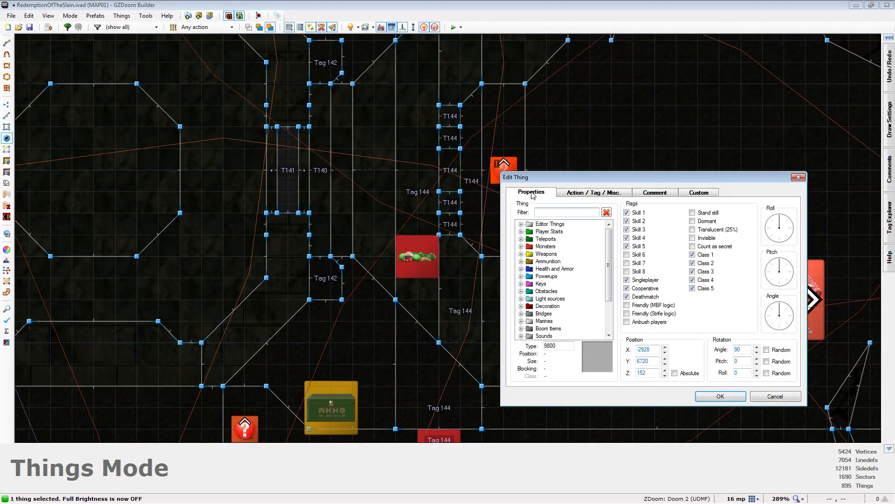
click(578, 196)
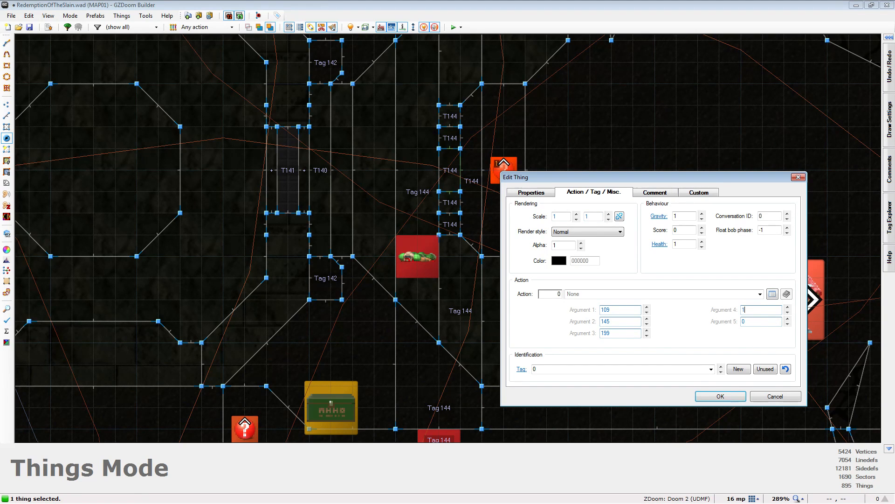
key(Return)
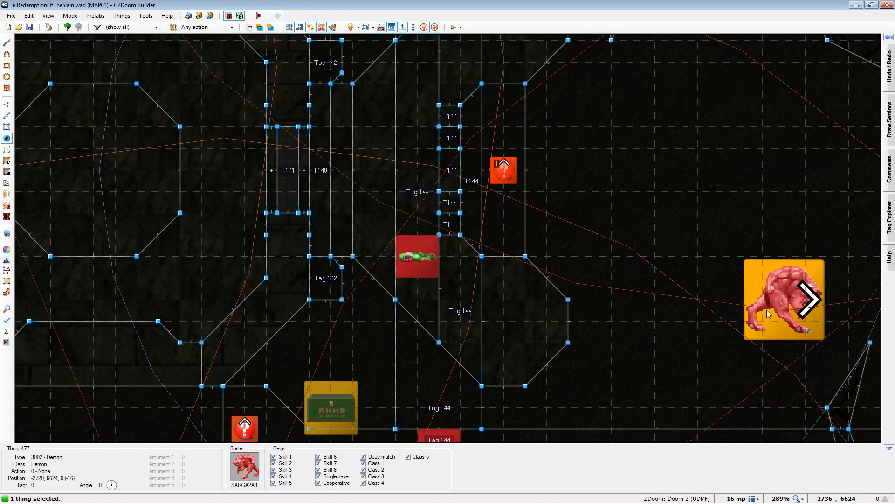
- Set the same light's Argument 4 to 100
right_click(504, 170)
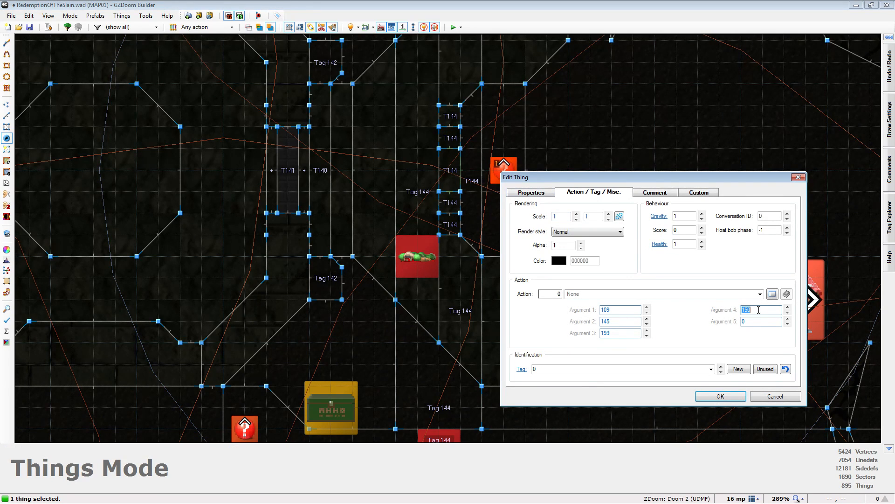
click(730, 398)
scroll(606, 289, down, 5)
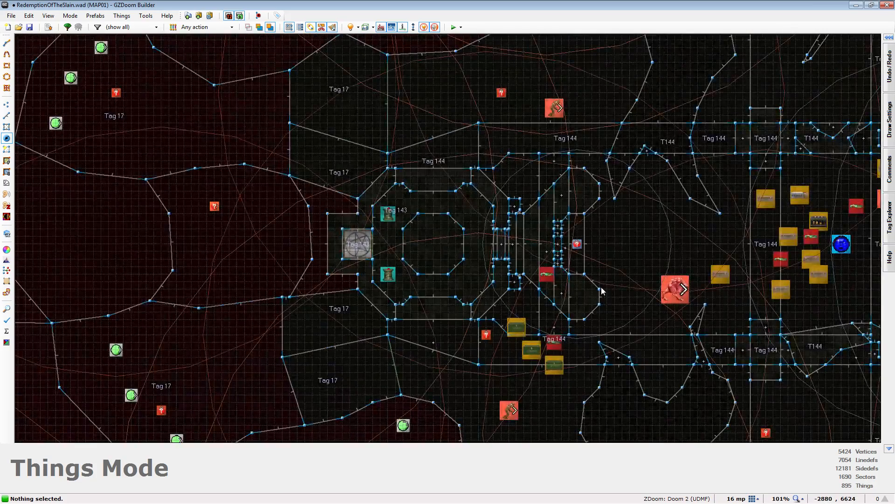
- Examine the lighting on the exit building, the lava cavern and the wooden gate hall in Visual Mode
key(w)
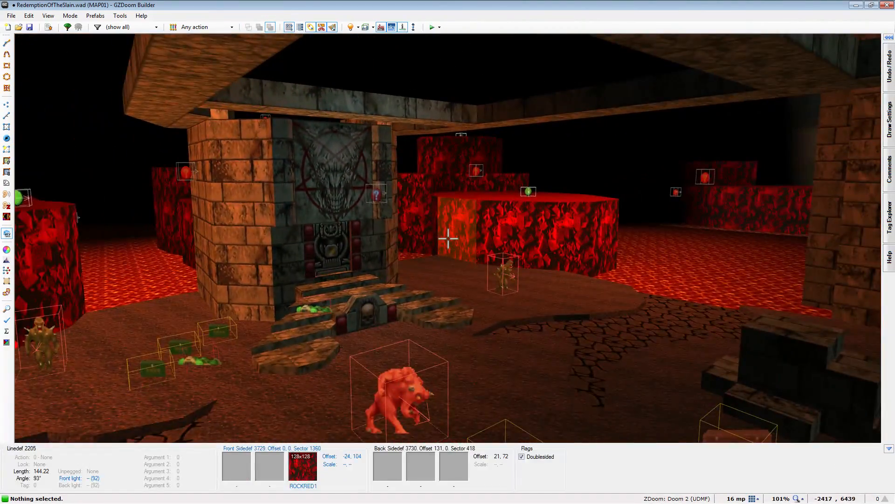
key(e)
key(f)
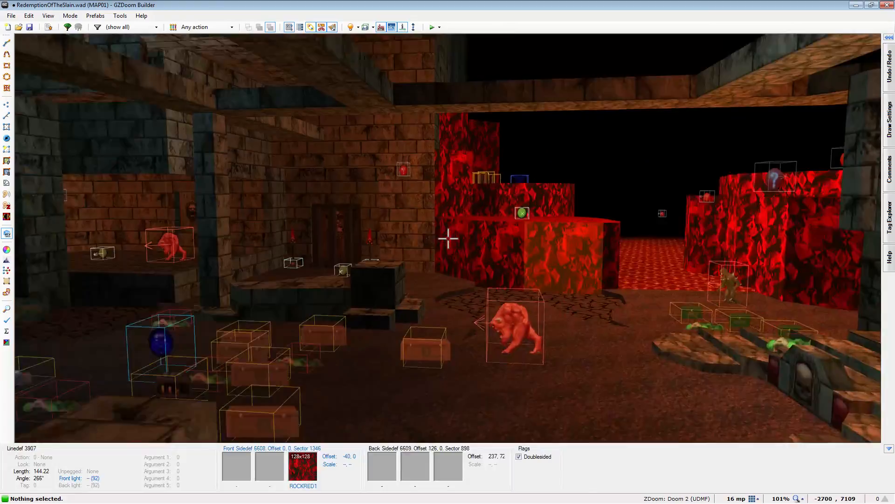
key(f)
key(e)
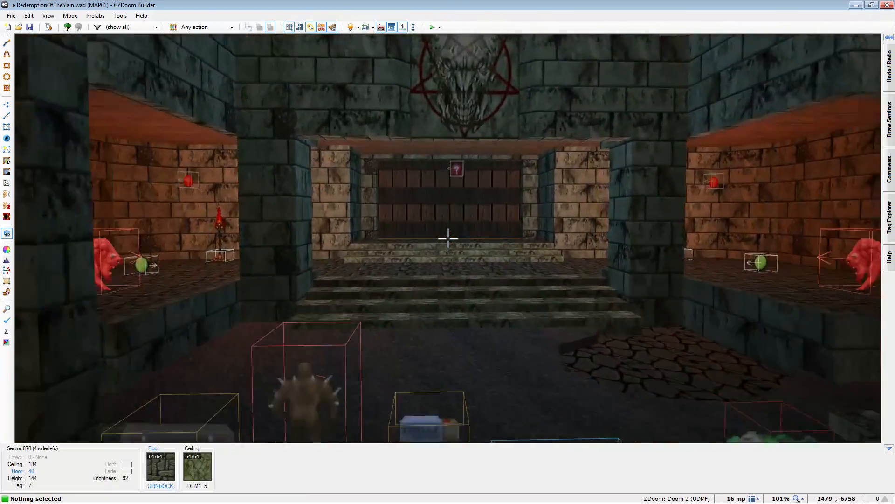
key(e)
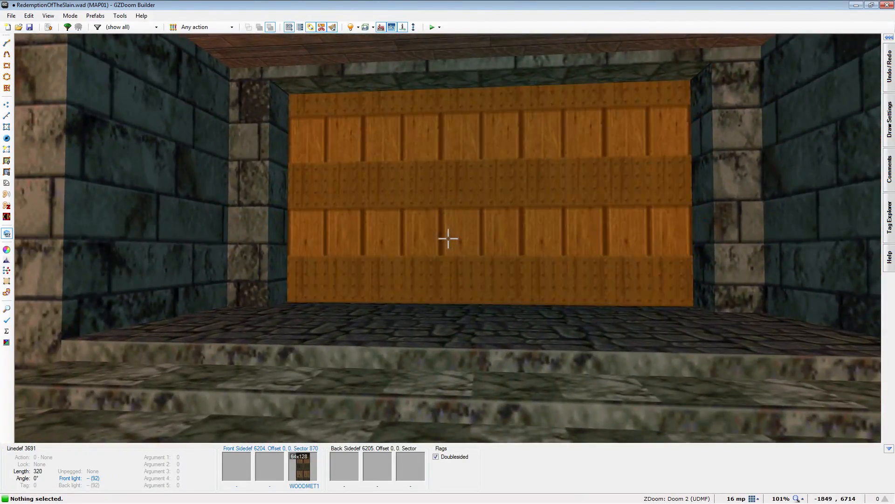
key(e)
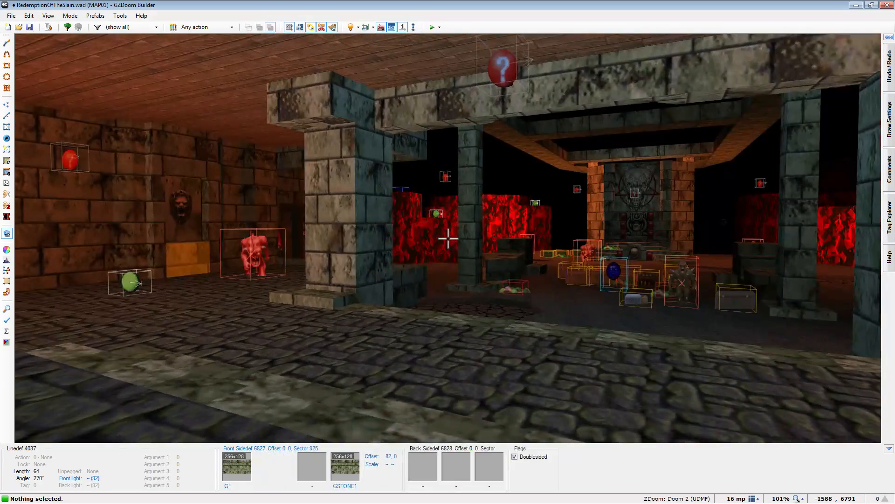
key(e)
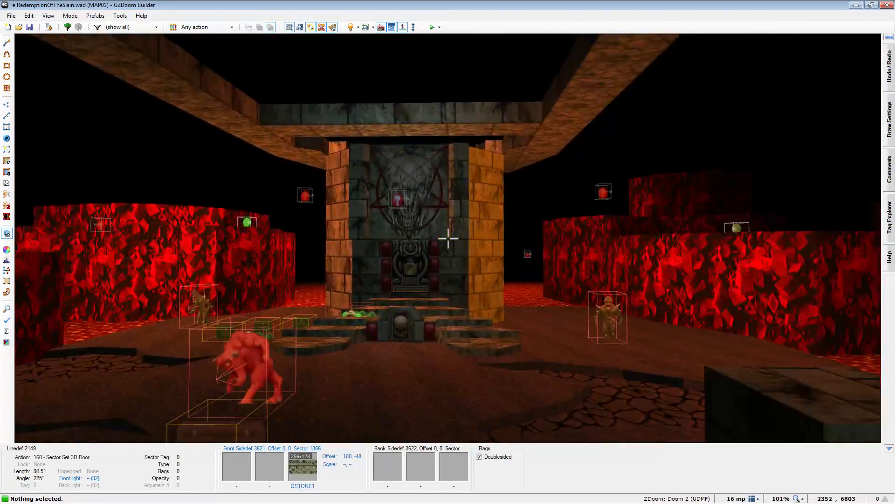
- Auto-align the wall textures horizontally (X) in the lava cavern around the exit building
key(e)
- Examine the dark torch-lit halls, including the barred doors, the stairs, the raised ledge and the monster and light placement
key(e)
key(a)
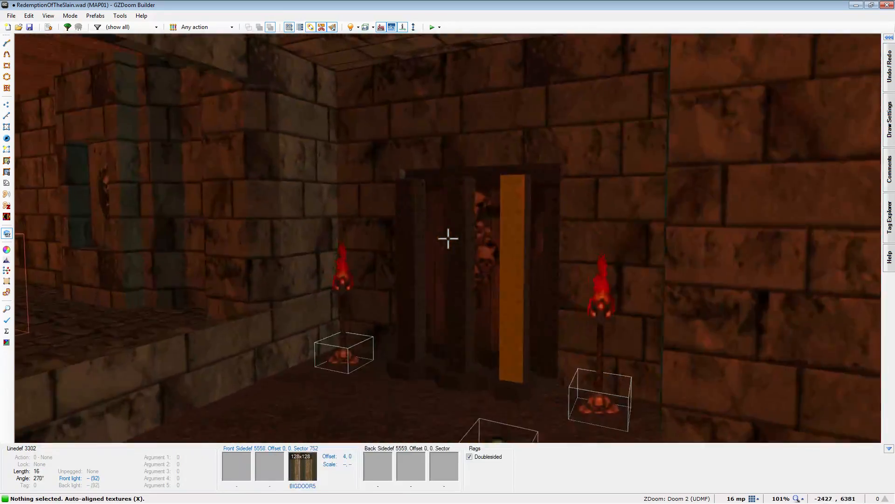
key(e)
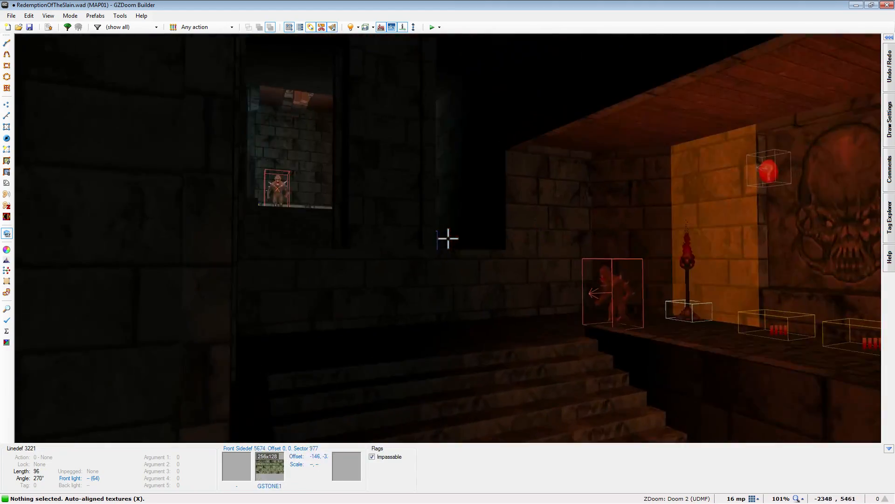
key(e)
key(e)
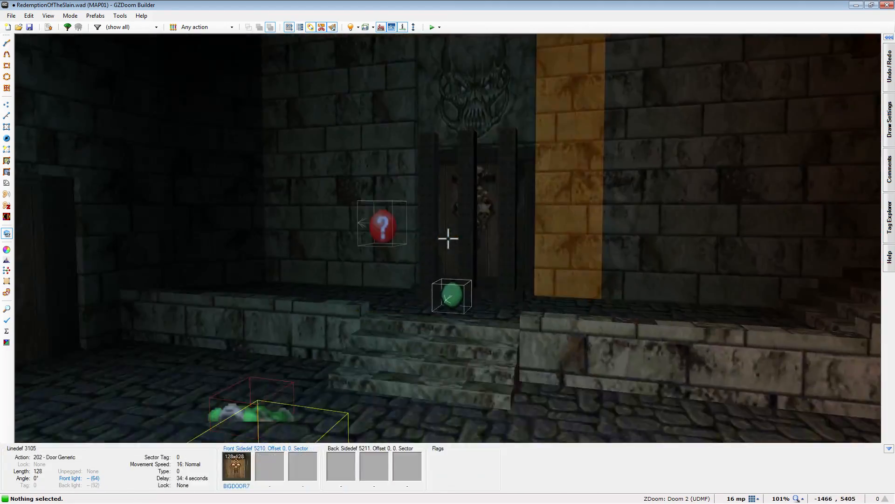
key(d)
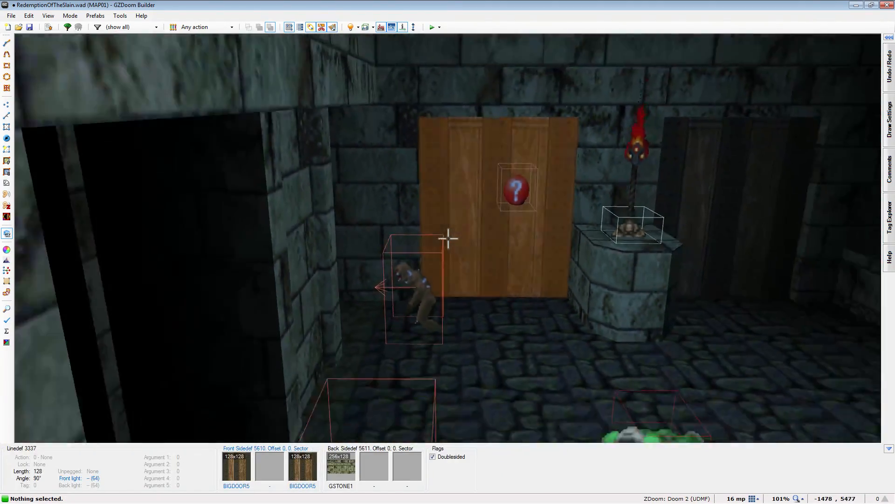
key(d)
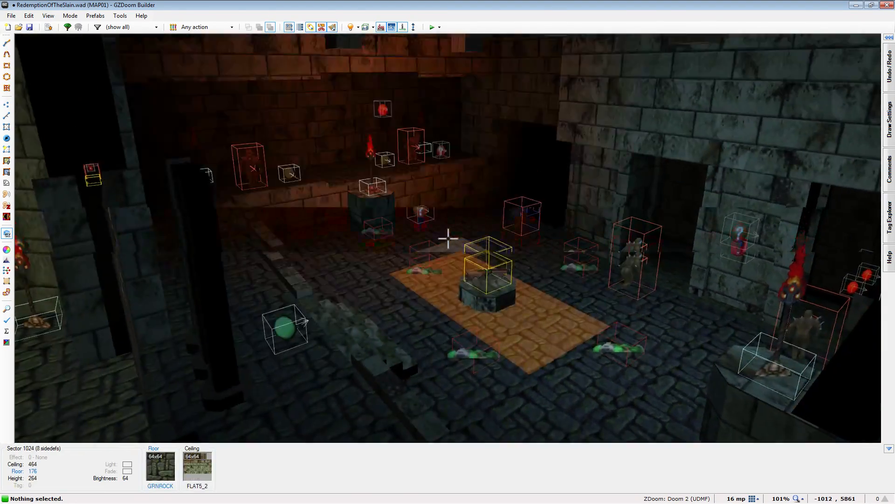
key(e)
key(e)
key(s)
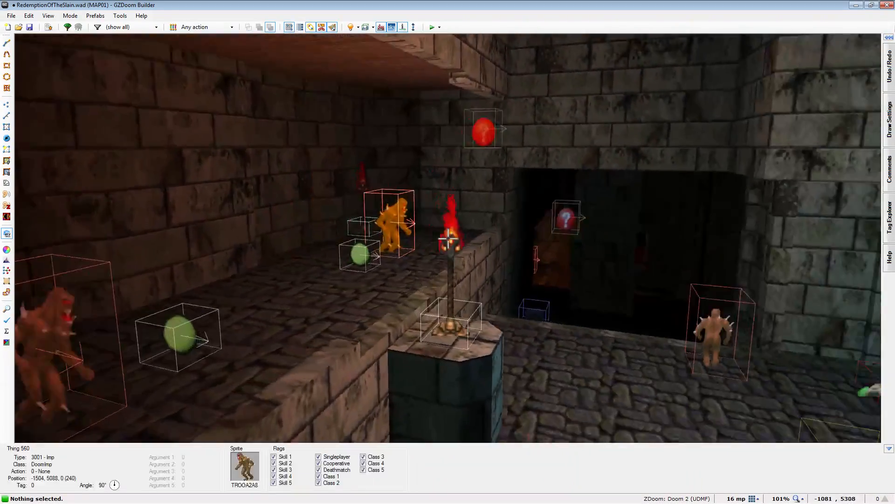
key(s)
key(e)
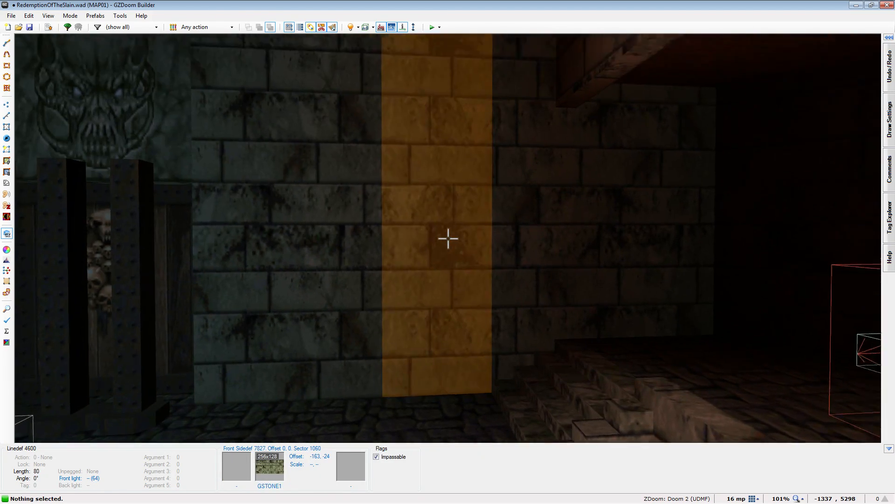
- Examine the lava-side walkway, the halls from above and the outer lava channel, switching Full Brightness on
key(w)
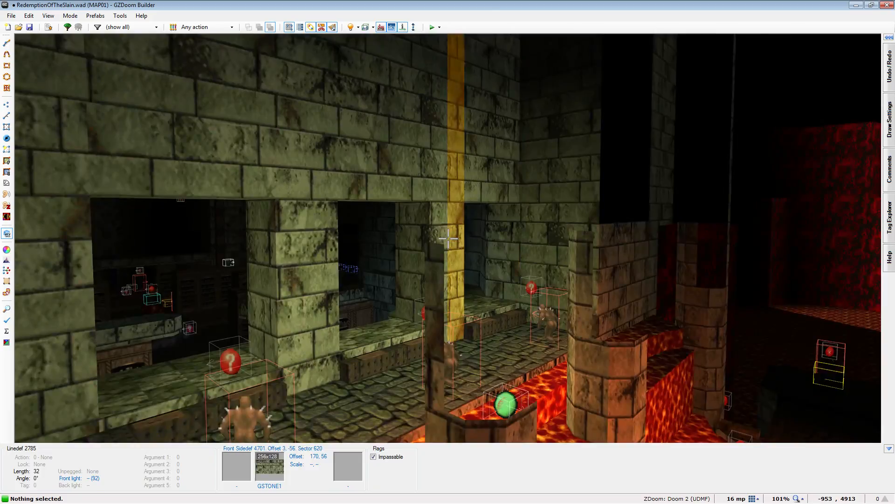
key(w)
key(b)
key(s)
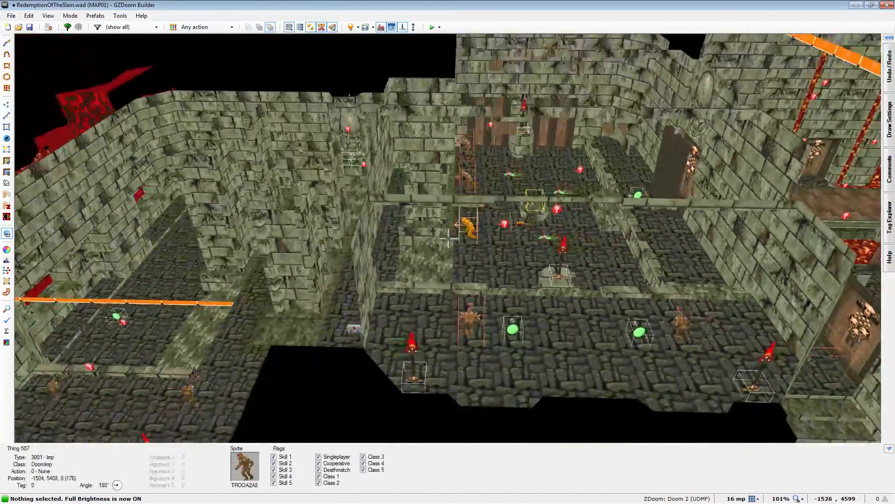
key(w)
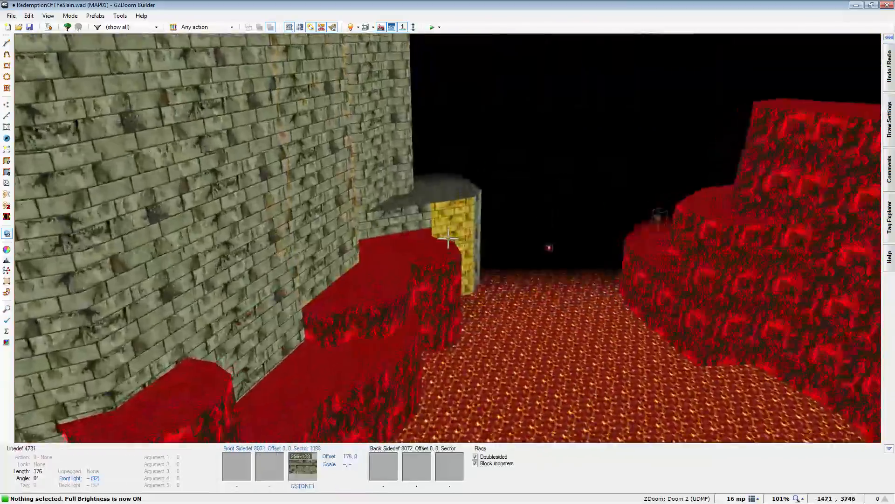
- Examine the outer lava cavern's stone walls and red rock ledges, ending at the wooden starting platform with the UAC crate
key(w)
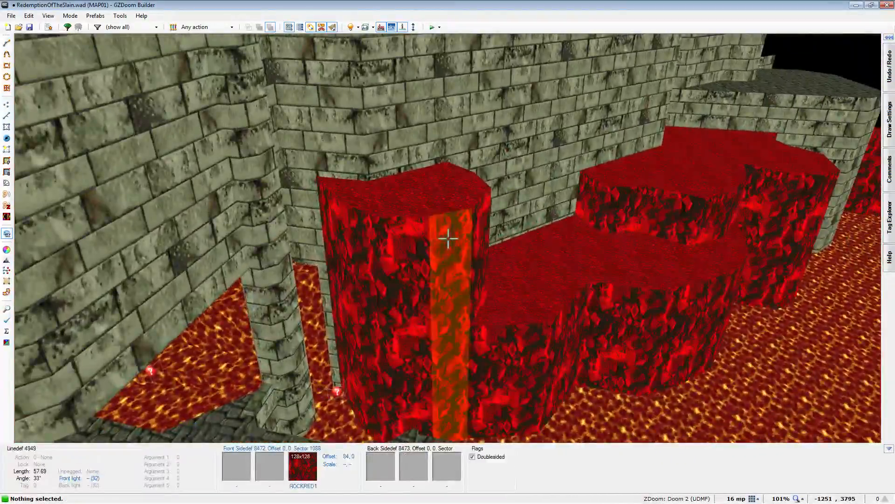
key(w)
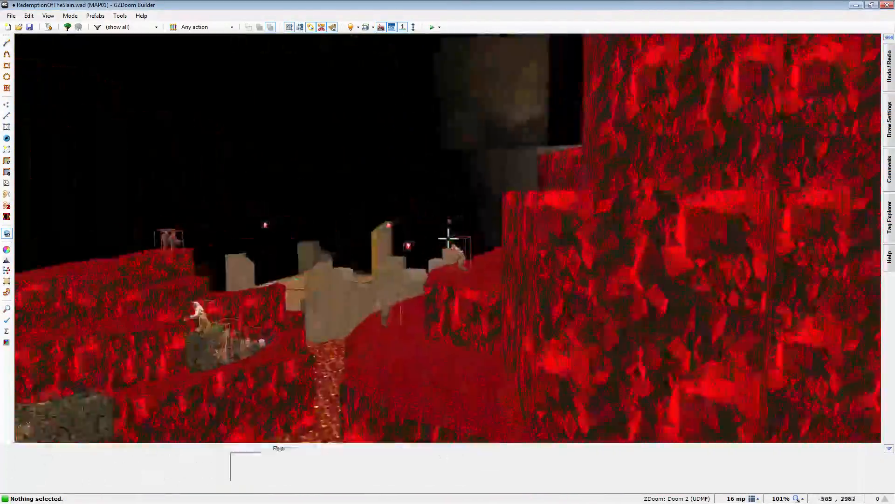
key(w)
key(w)
key(w)
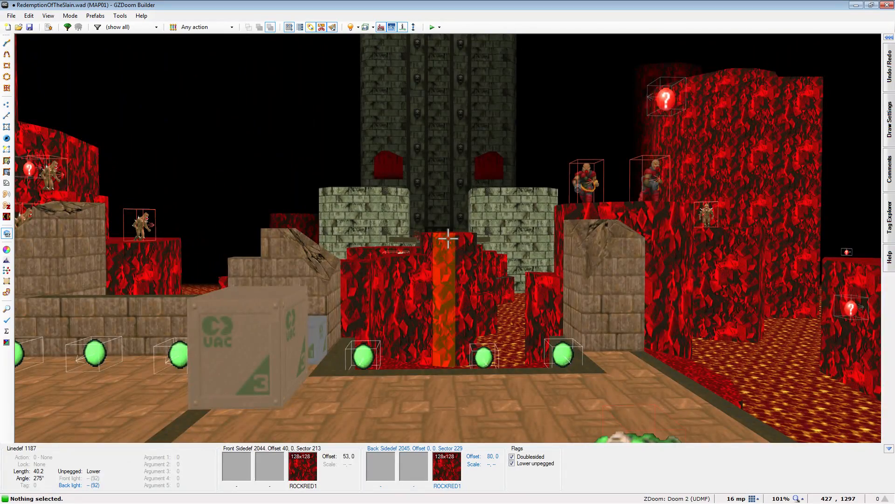
key(s)
key(w)
key(s)
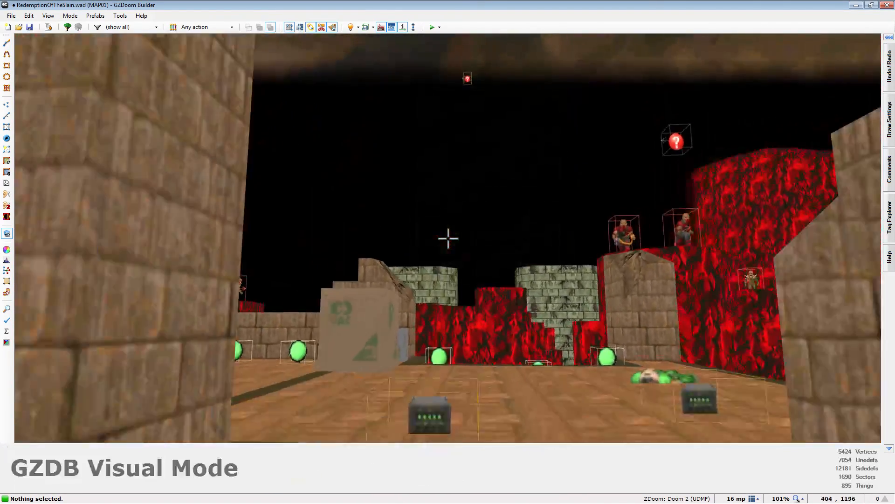
- Examine the tower's skull-relief facade and gate, the barred entrance hall, the blue-key doors and the library
key(w)
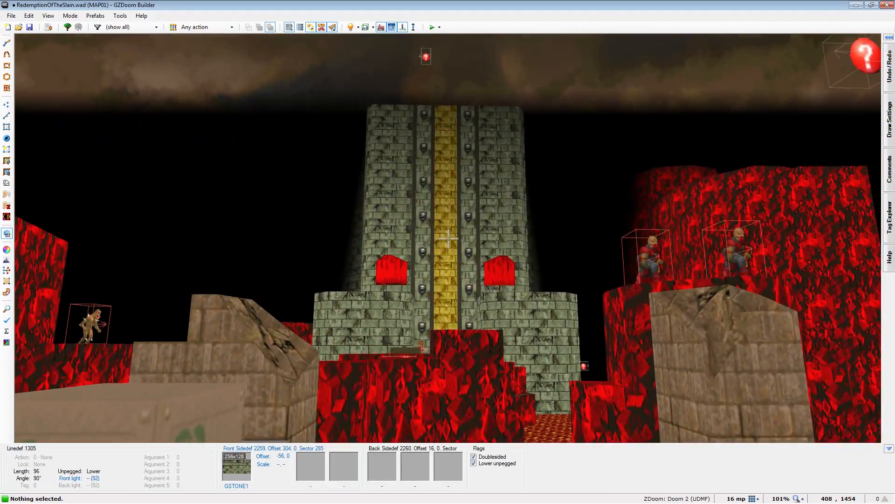
key(a)
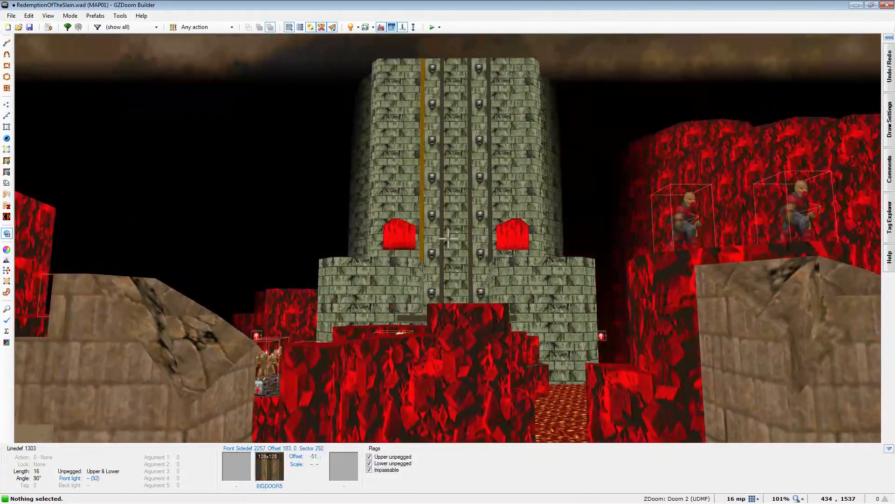
key(d)
key(s)
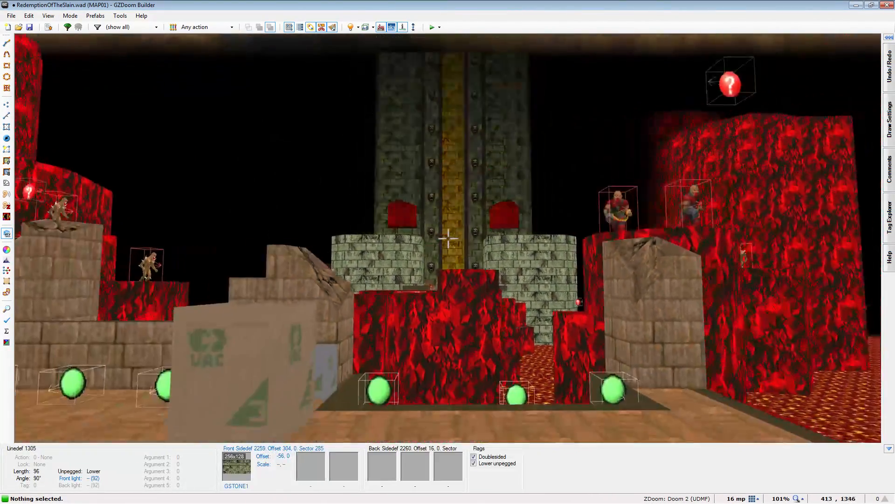
key(w)
key(w)
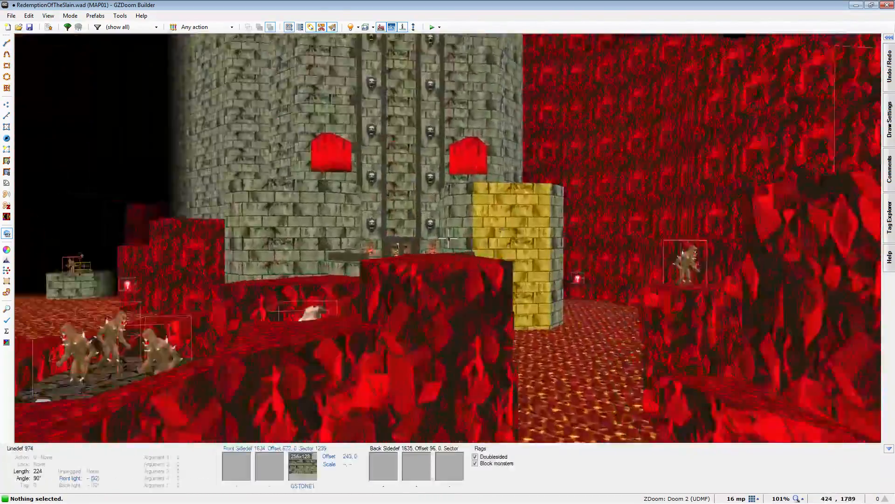
key(w)
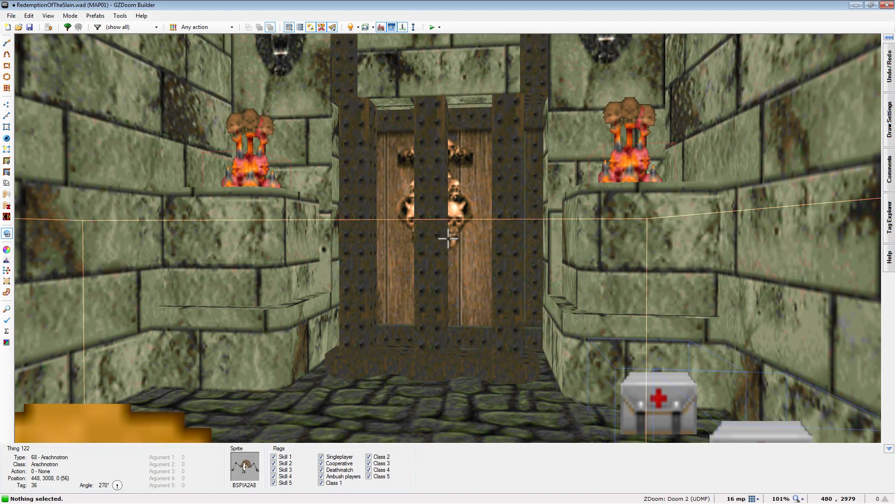
key(s)
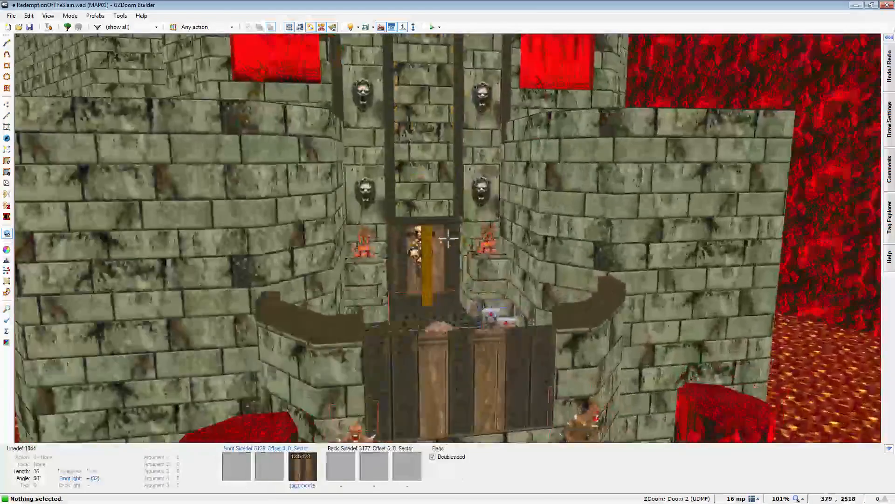
key(w)
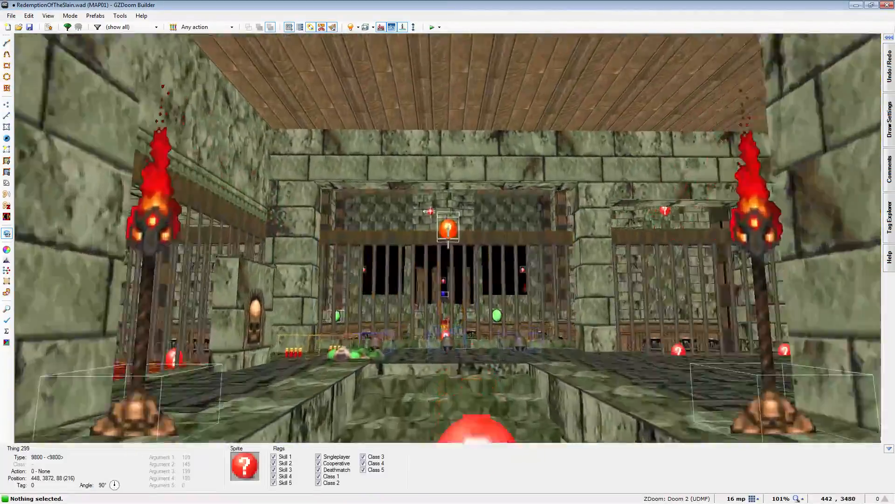
key(w)
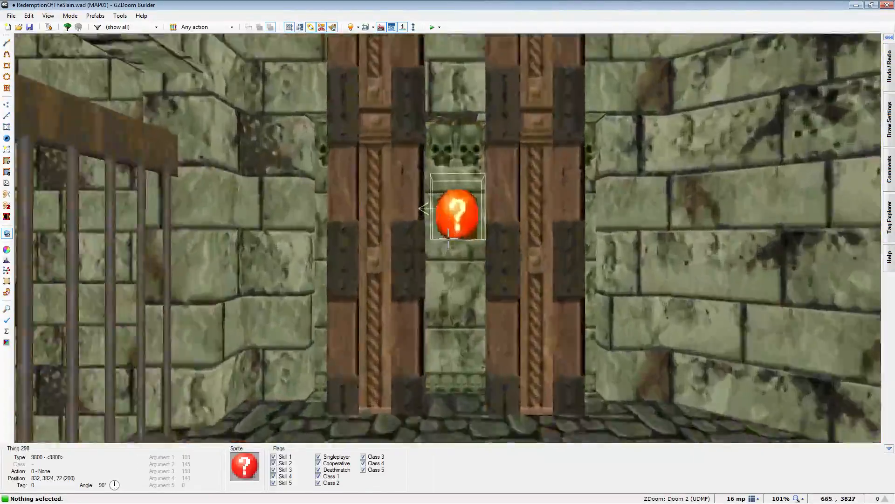
key(w)
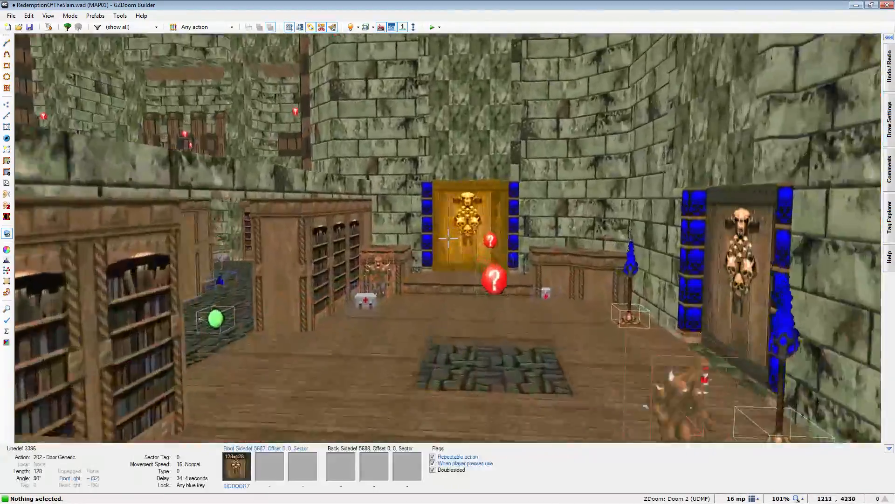
key(w)
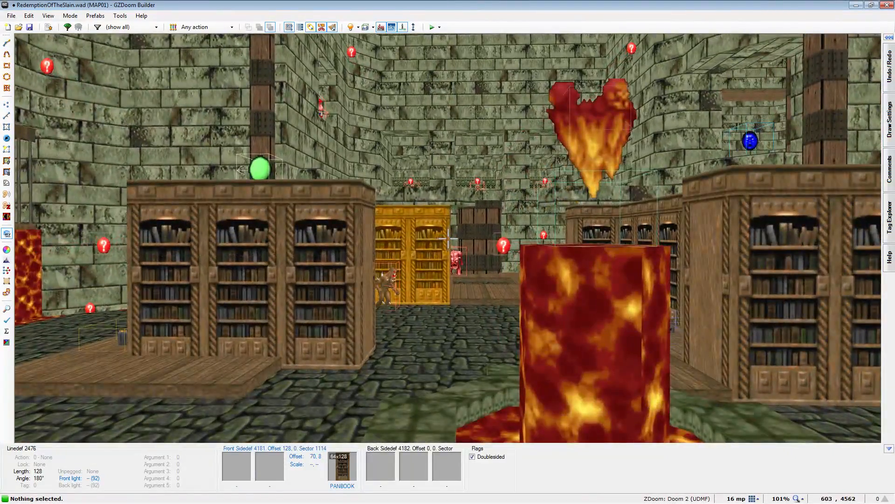
- Examine the library's lighting and ledges with Full Brightness off, and the side passage and barred lava windows with it on
key(b)
key(s)
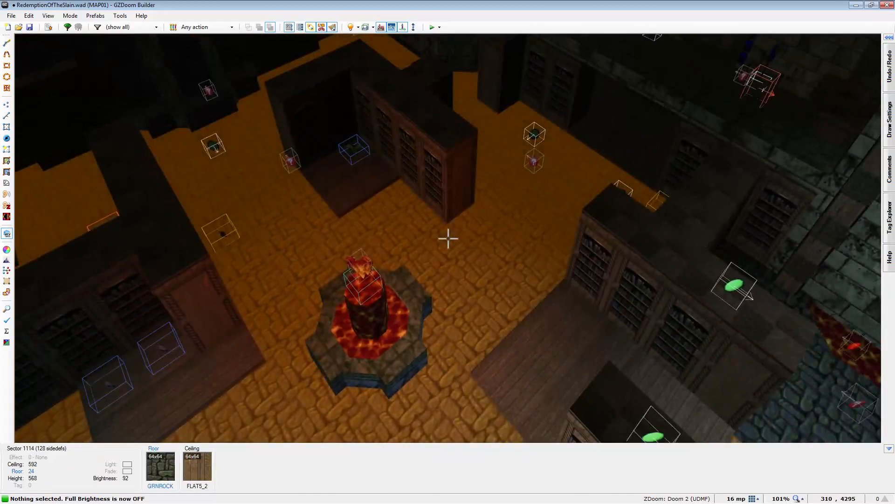
key(w)
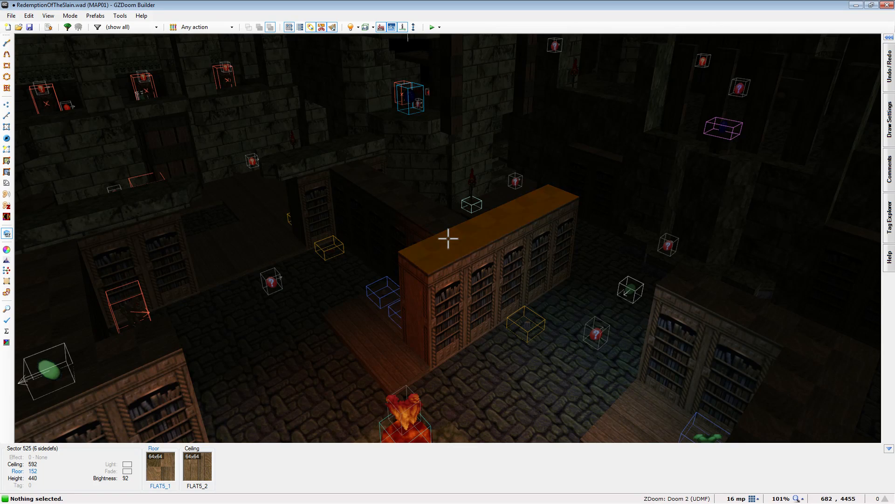
key(w)
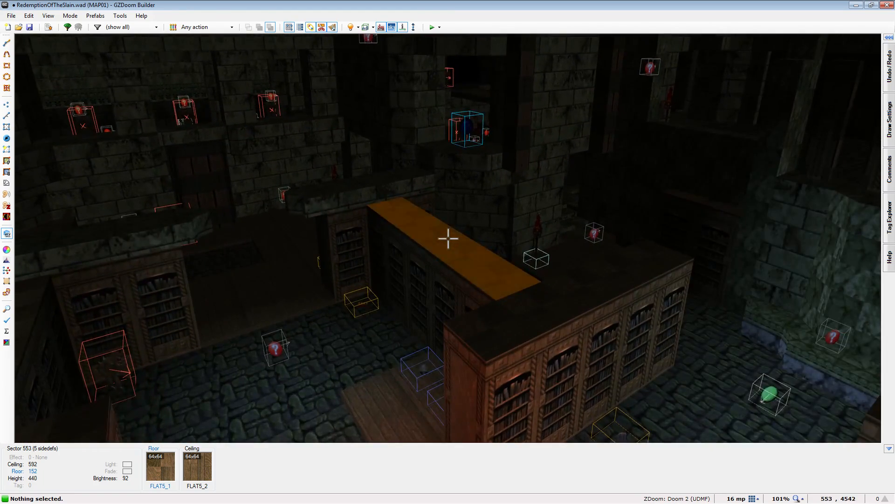
key(d)
key(w)
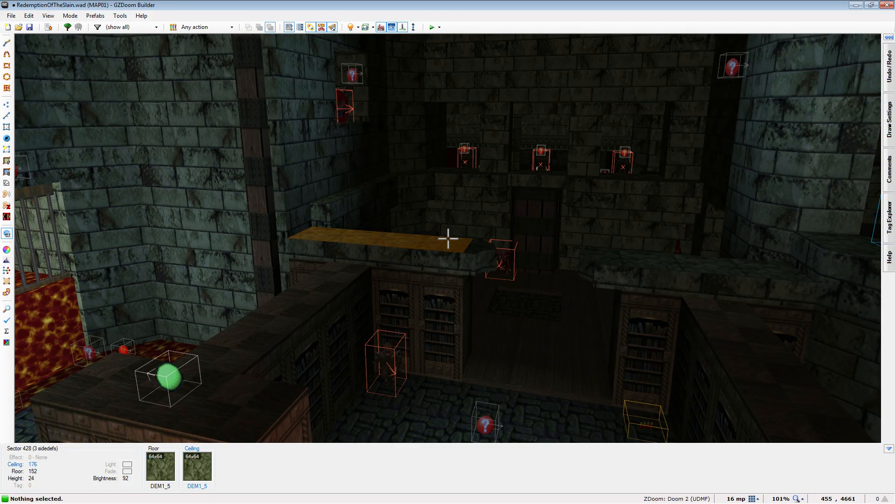
key(s)
key(w)
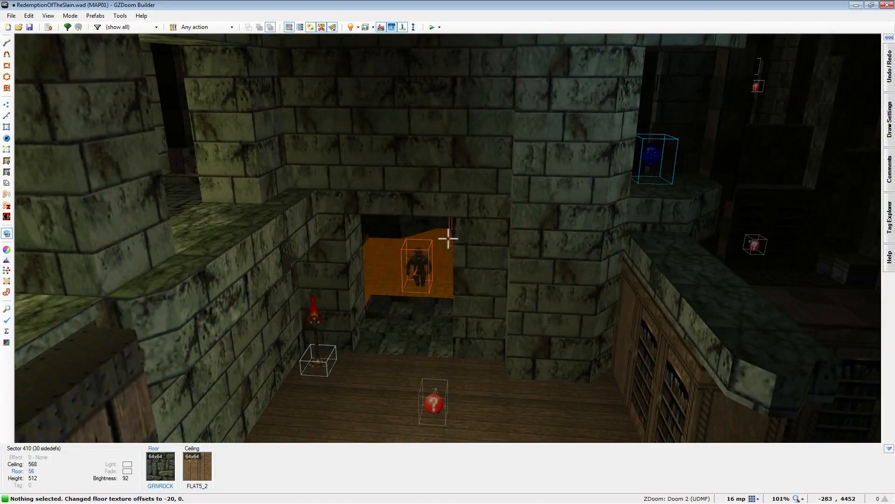
key(b)
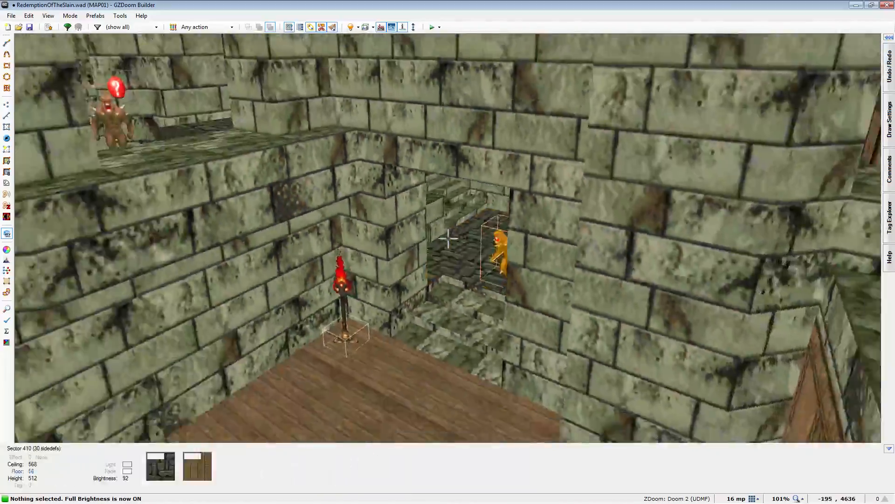
key(w)
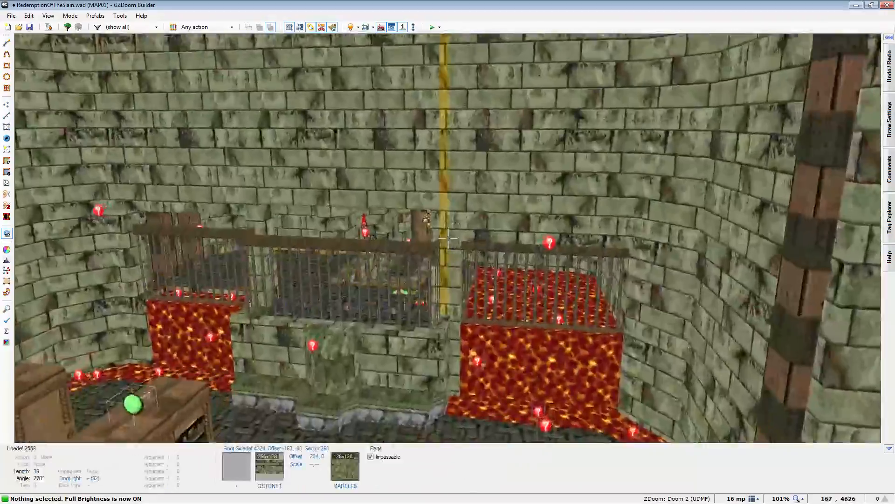
key(w)
- Return to the 2D map and delete the two ammo items near the lower wall of the entrance hall, beside the stairs
key(q)
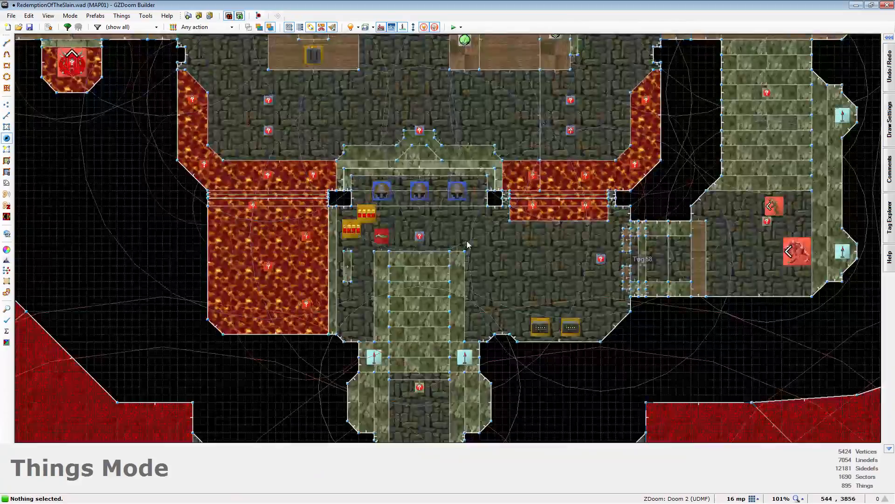
scroll(468, 244, down, 5)
scroll(483, 287, up, 5)
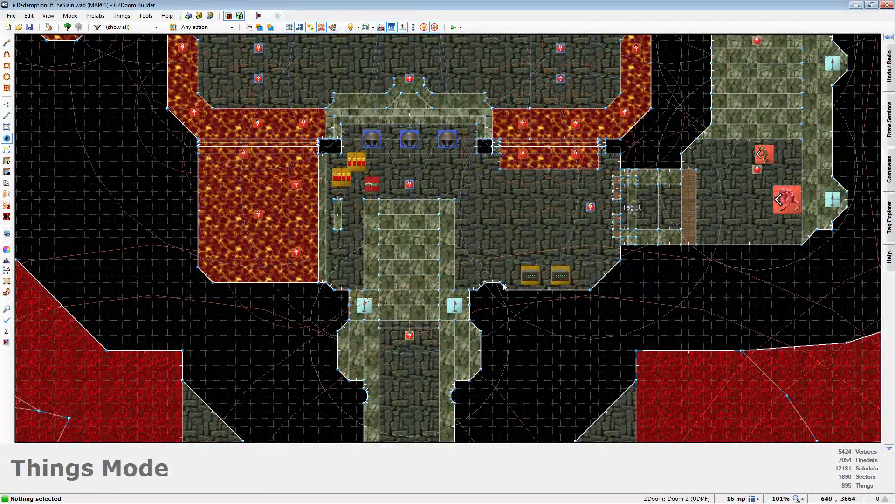
click(530, 275)
click(560, 275)
key(Delete)
- Move the medikit from the western demon alcoves to the library's northeastern wooden platform, and the green armor from there to the alcoves
scroll(627, 324, down, 4)
scroll(326, 145, up, 6)
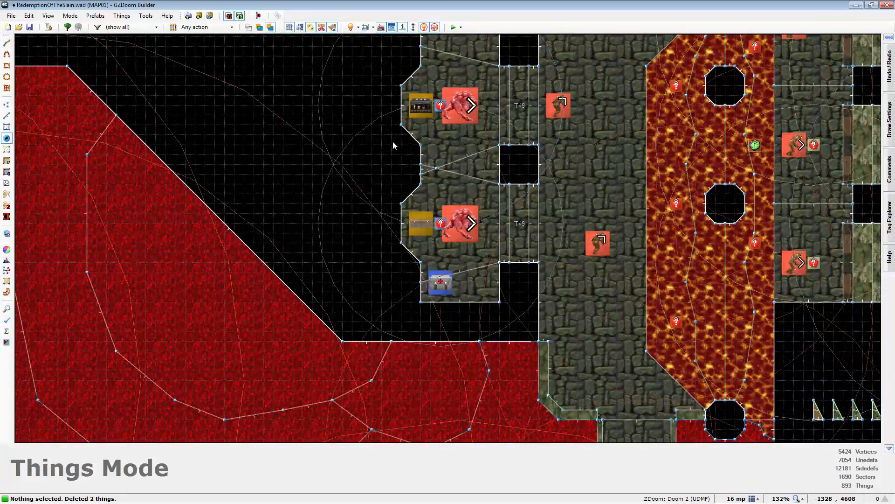
scroll(287, 265, down, 4)
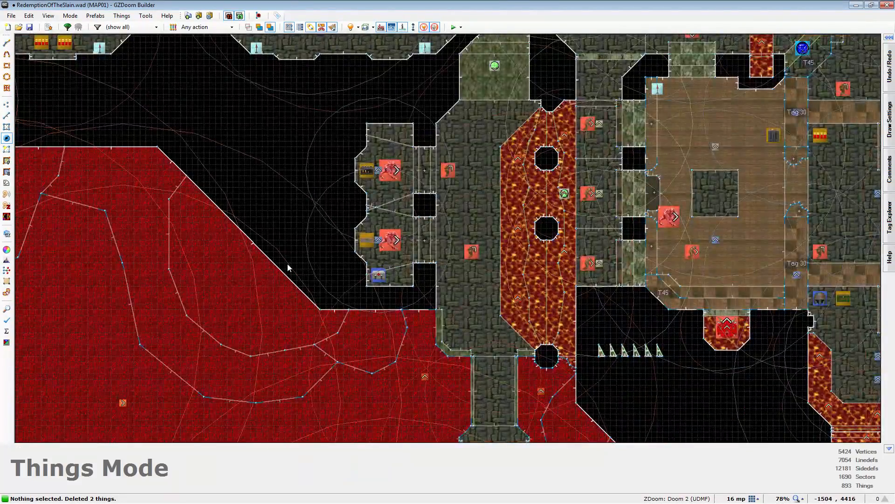
scroll(288, 264, down, 2)
drag(346, 264, 732, 177)
scroll(731, 178, up, 3)
key(c)
right_drag(742, 157, 73, 259)
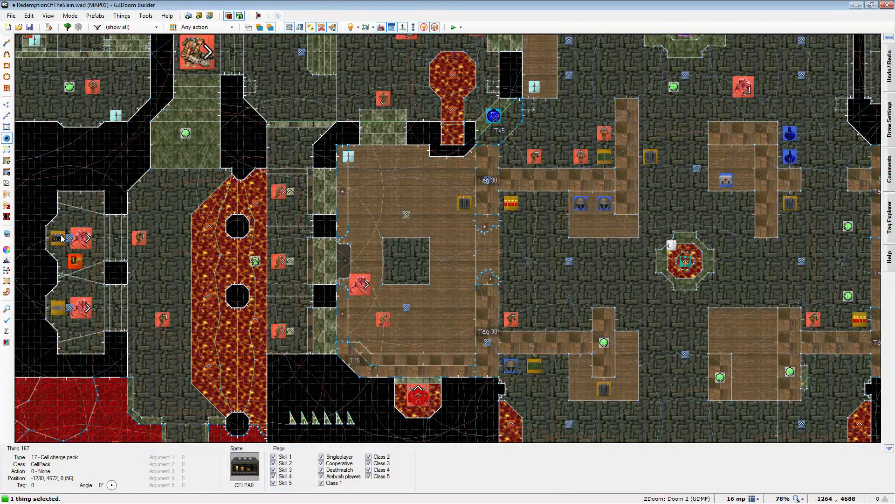
- Replace the cell charge pack behind the northern alcove demon with the green armor, and move the medikit to the armor's former spot
right_click(60, 239)
click(776, 396)
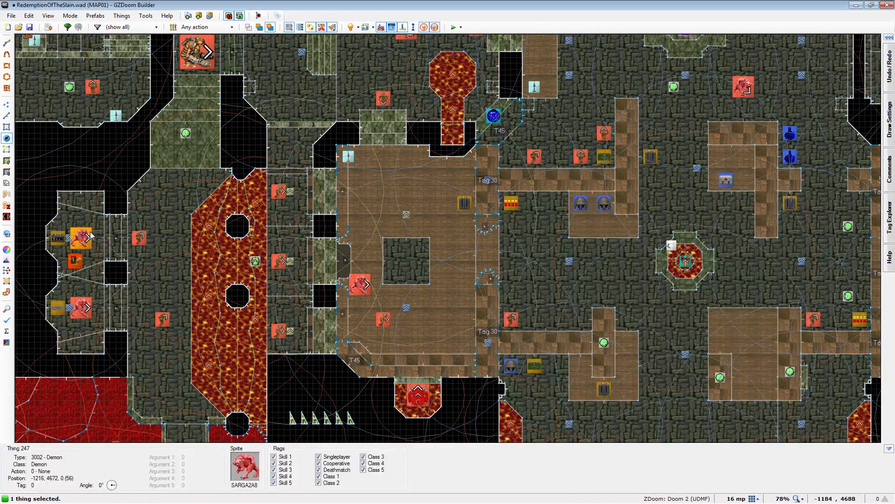
key(Delete)
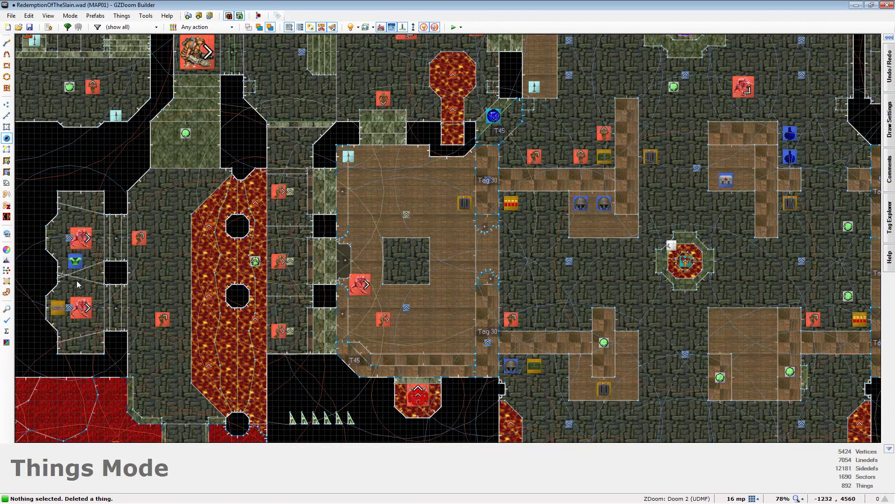
right_drag(75, 261, 58, 239)
click(67, 253)
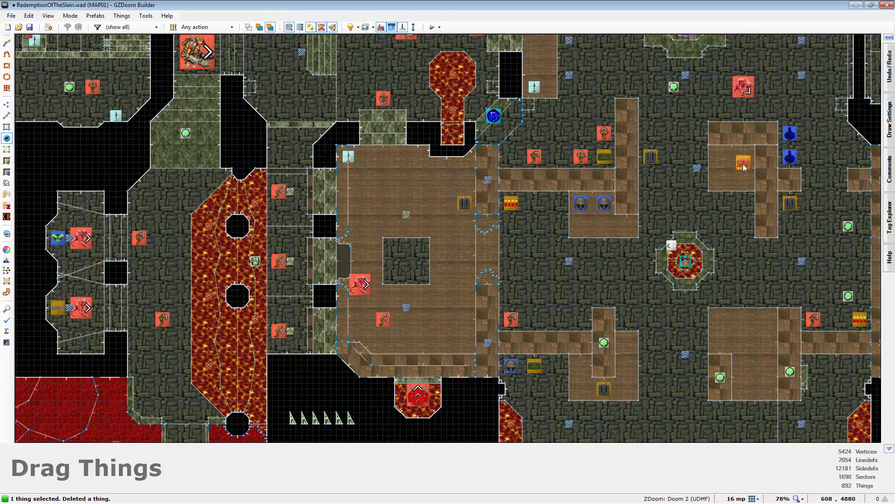
- Examine the item and monster placement across the map, including the soulsphere and ammo in the northwestern ruined area
scroll(683, 183, down, 1)
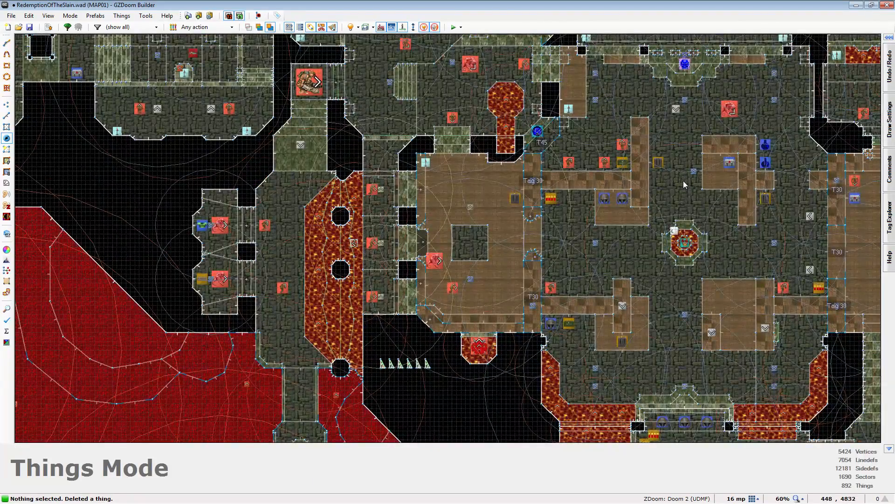
scroll(685, 194, down, 3)
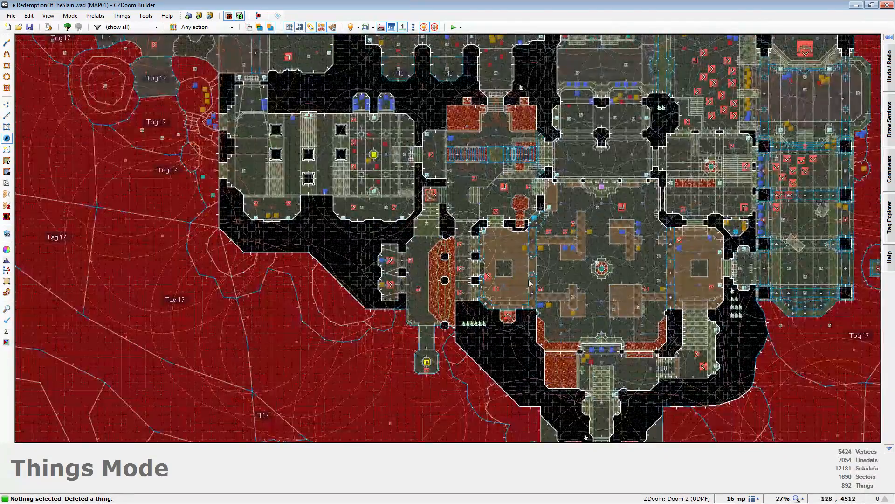
scroll(530, 283, up, 1)
scroll(544, 229, up, 2)
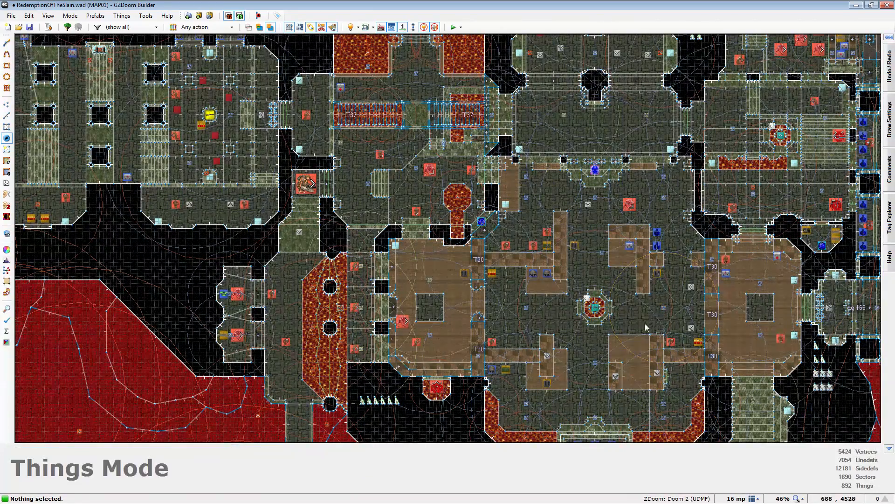
scroll(664, 309, down, 4)
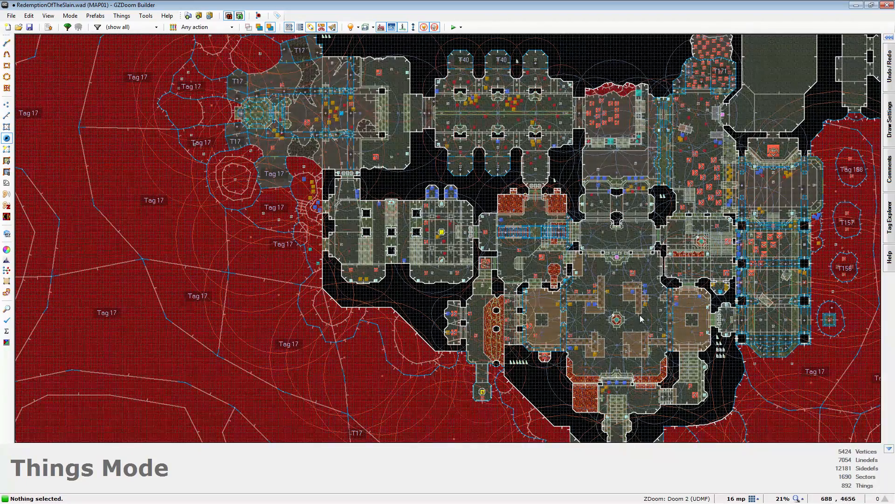
scroll(422, 199, up, 10)
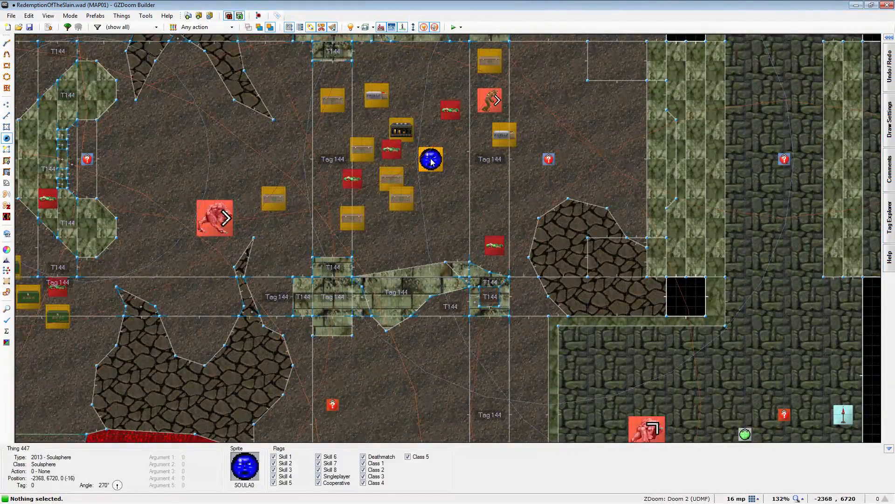
scroll(431, 161, down, 4)
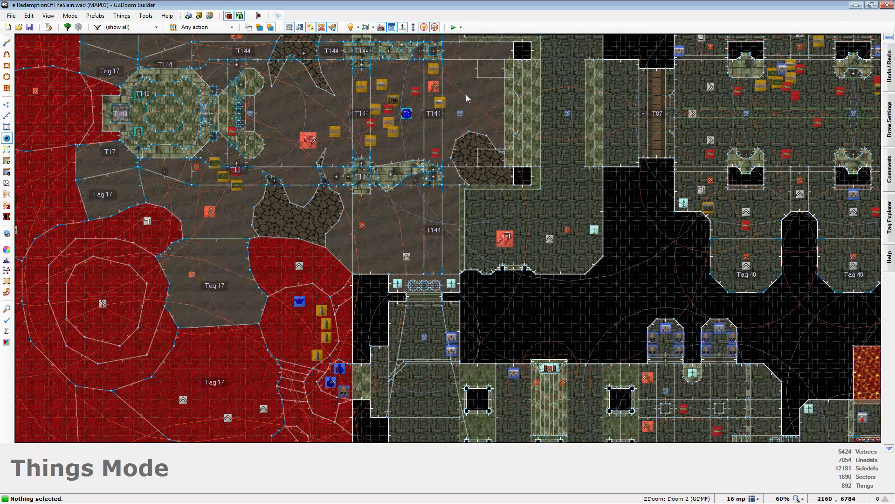
- Save the map with the rebalanced item placement
key(q)
key(q)
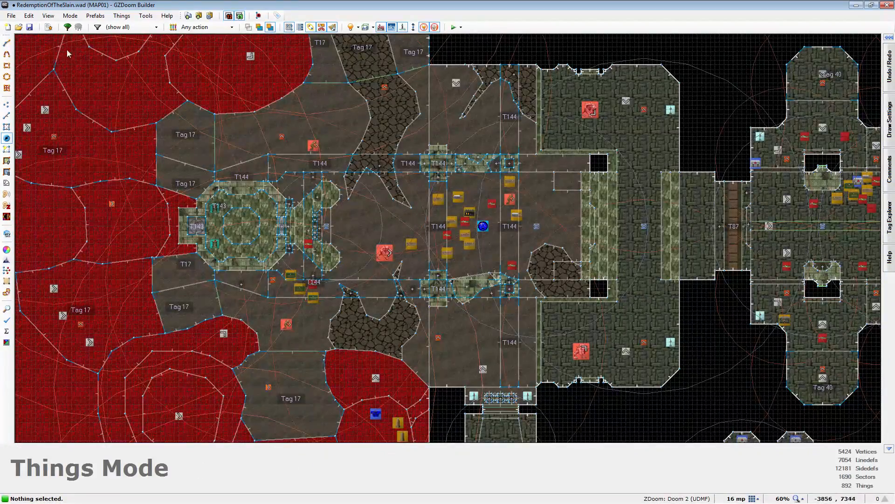
click(29, 27)
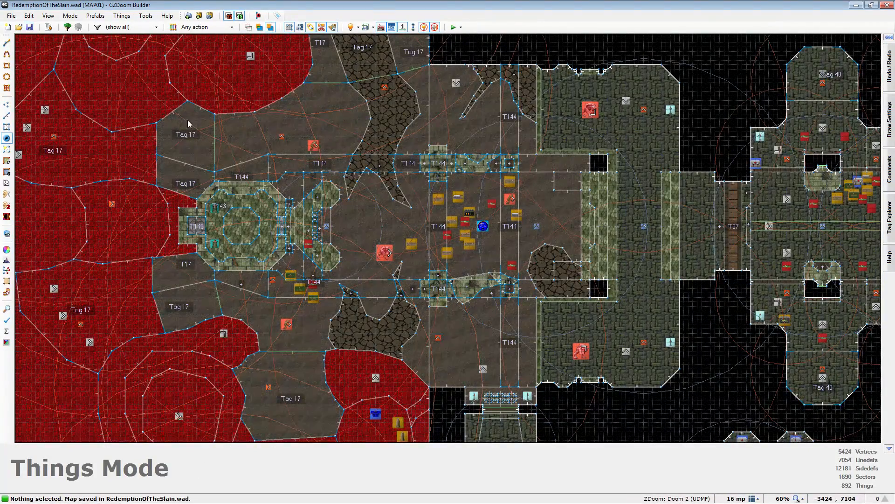
- Inspect the demon group, item ledges and lava-side openings of the eastern pillared hall in 3D
scroll(217, 83, down, 7)
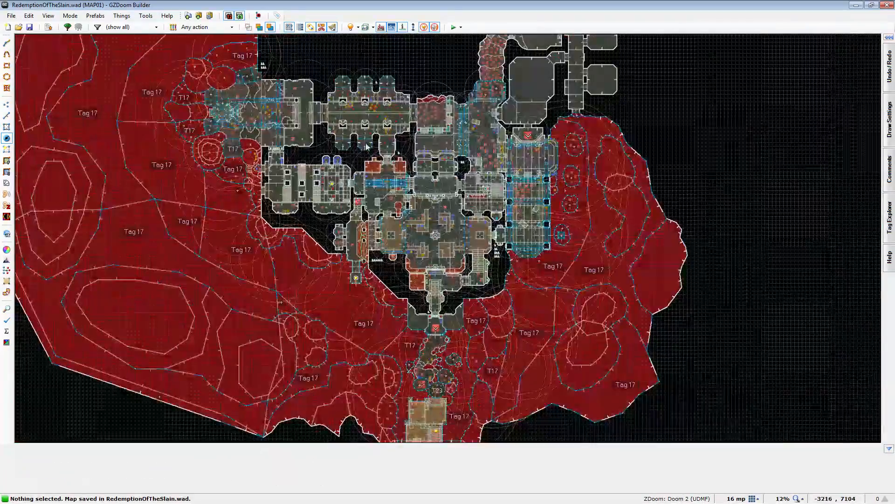
scroll(579, 175, up, 3)
scroll(580, 177, up, 7)
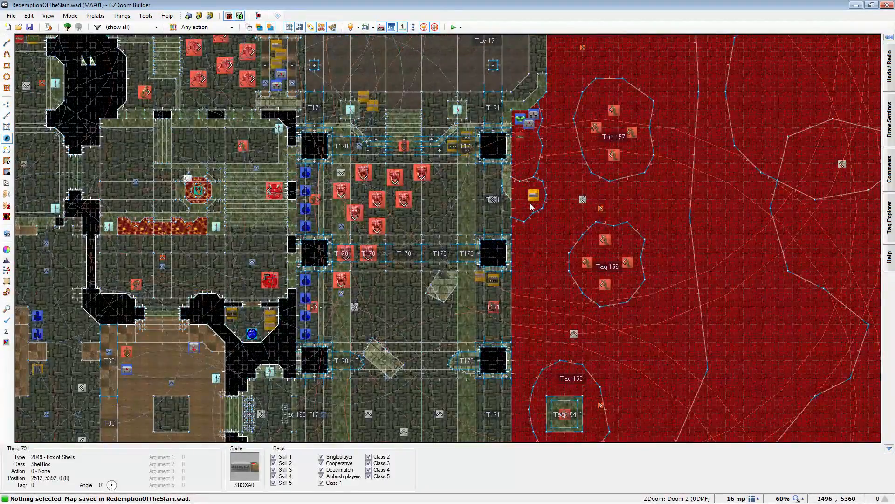
key(q)
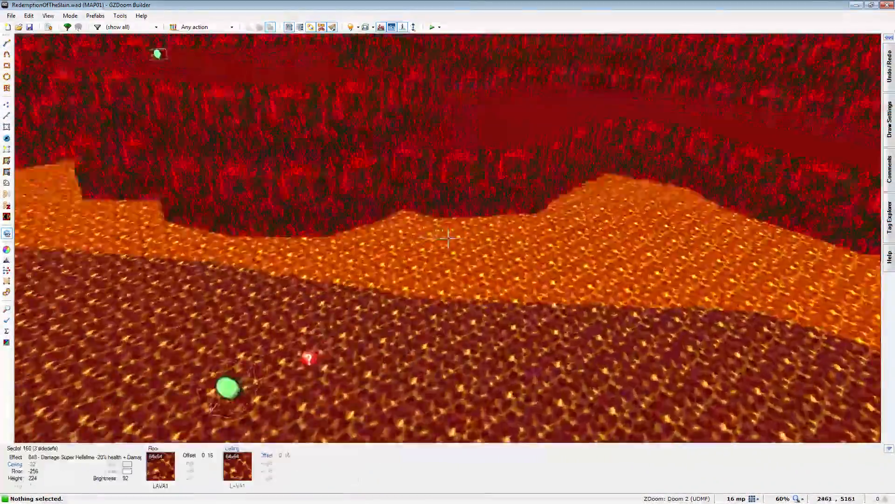
key(w)
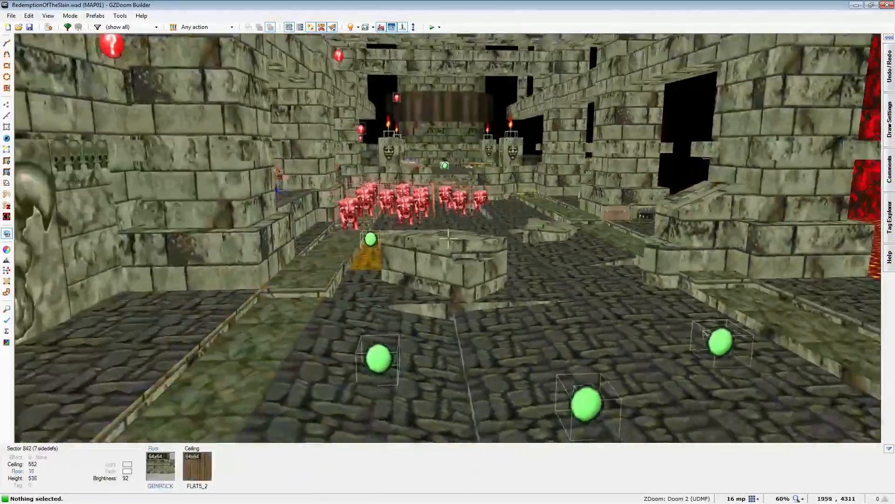
key(e)
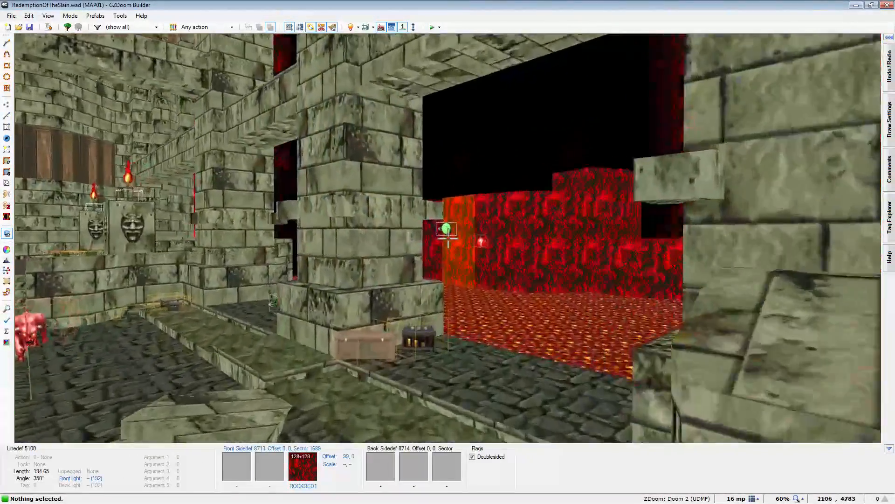
key(s)
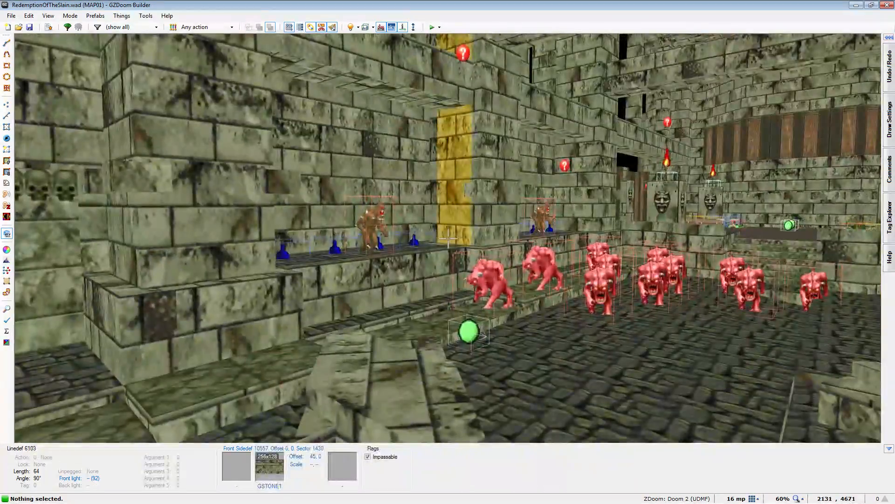
- Return to 2D, delete most cell charges from the hall with the Tag 40 alcoves and the one near the soulsphere, and save the map
key(t)
scroll(579, 360, down, 9)
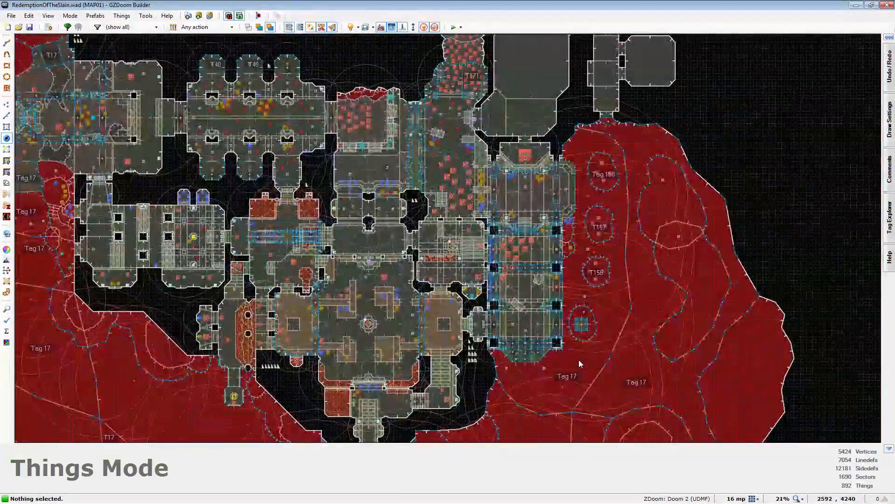
scroll(306, 214, up, 7)
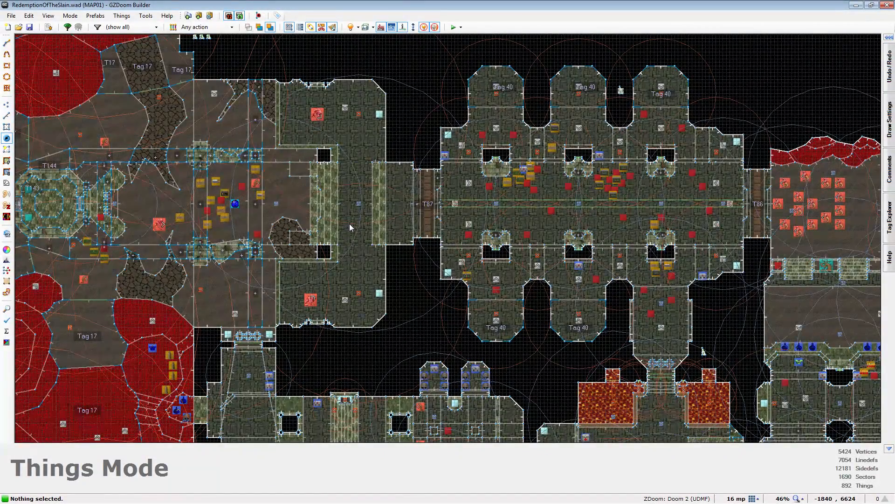
scroll(546, 186, up, 3)
click(661, 204)
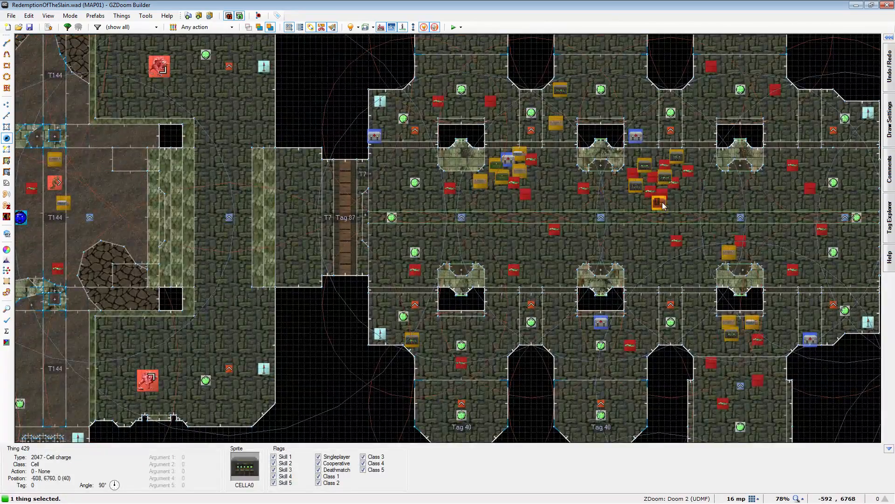
key(Delete)
click(675, 159)
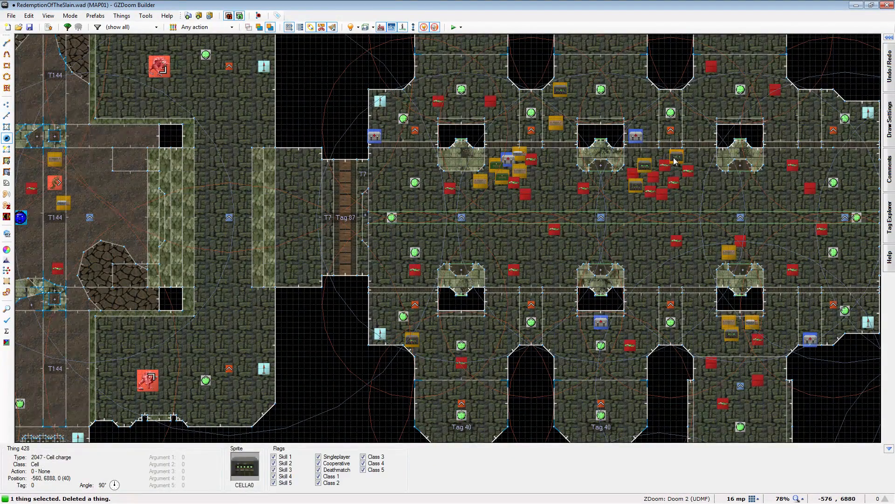
key(Delete)
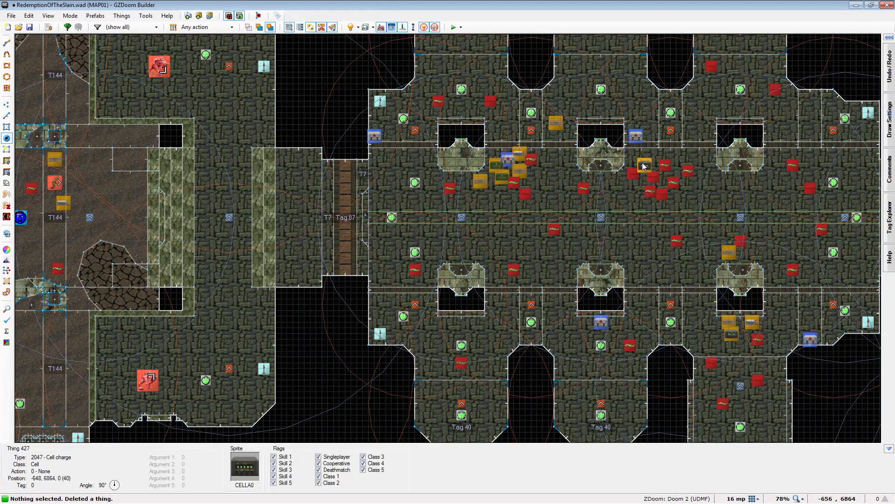
scroll(665, 185, down, 3)
scroll(217, 204, up, 3)
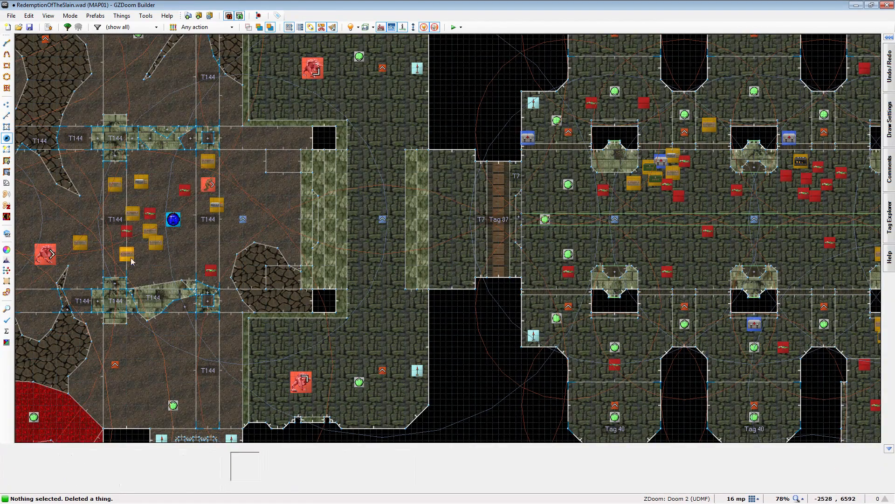
scroll(624, 171, down, 2)
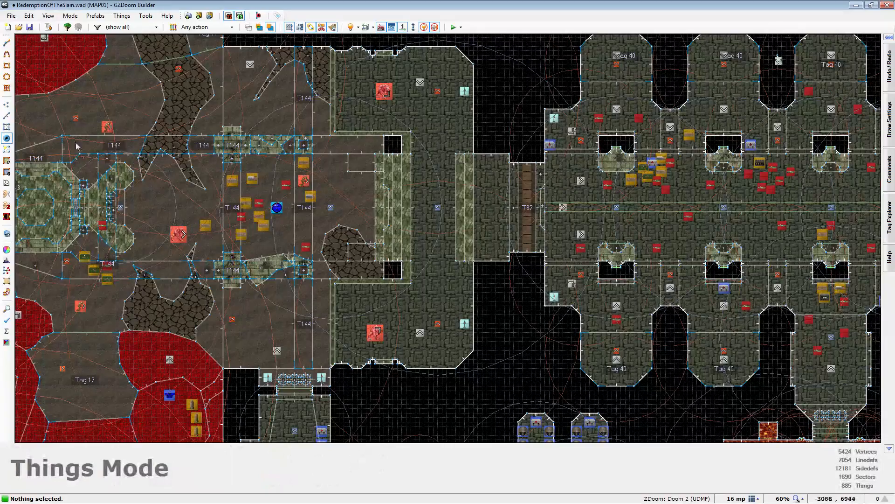
scroll(70, 147, down, 3)
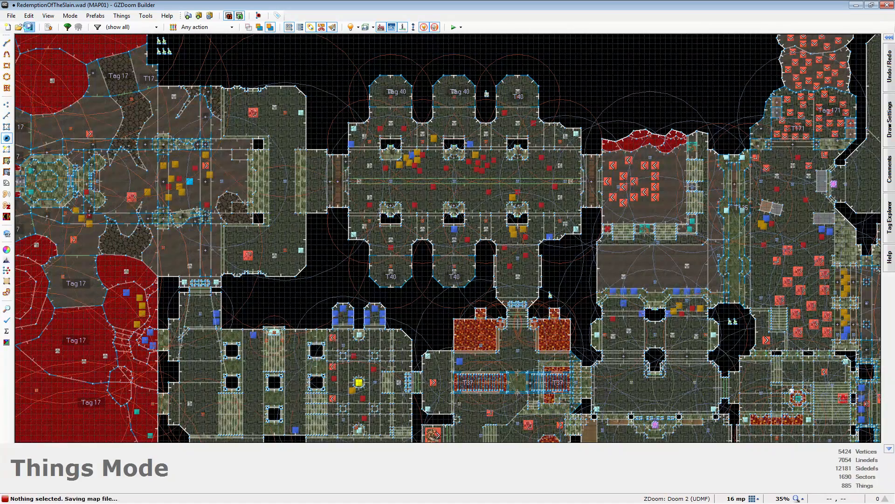
- Paste three more ammo boxes west of the soulsphere in the northwestern ruined area and save the map
key(ctrl+v)
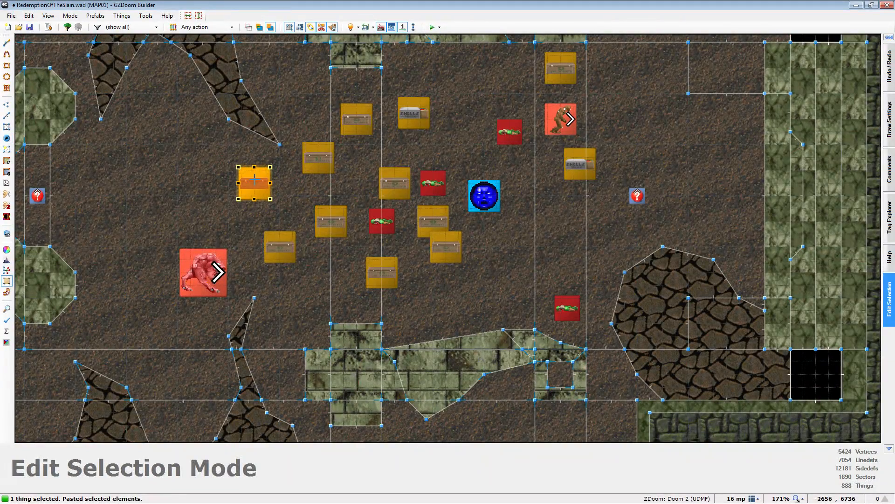
scroll(155, 165, down, 4)
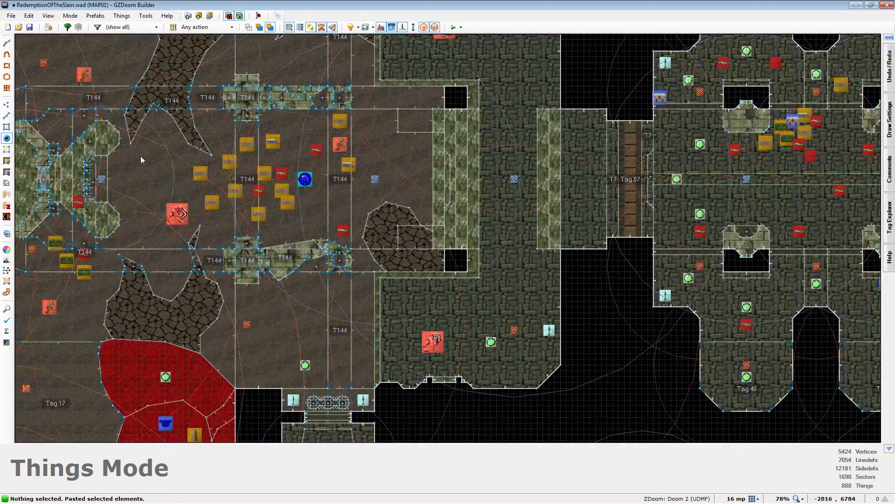
scroll(77, 52, down, 5)
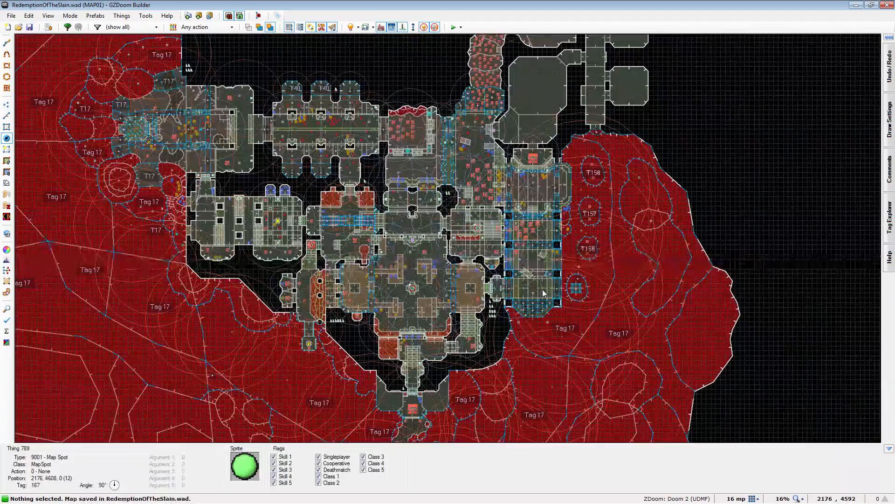
- Examine the eastern pillared hall in 3D, from the demons to the raised medikit platform and out over the lava
scroll(543, 291, up, 2)
key(w)
key(d)
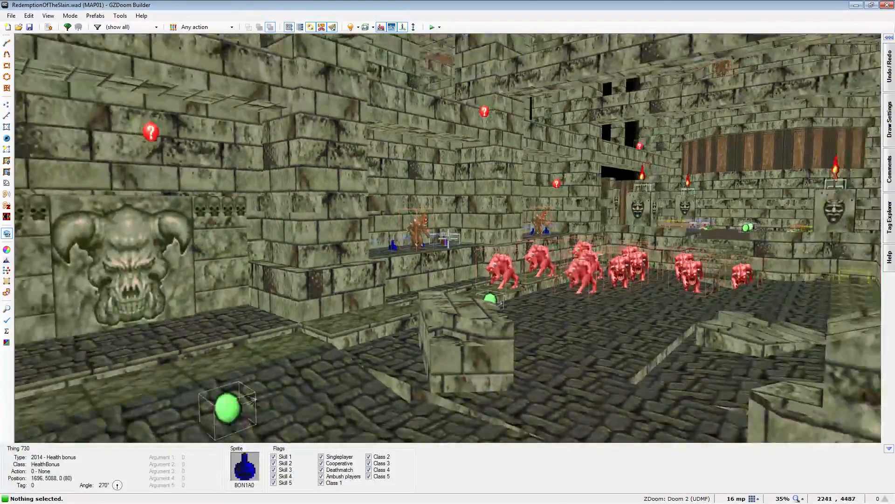
key(w)
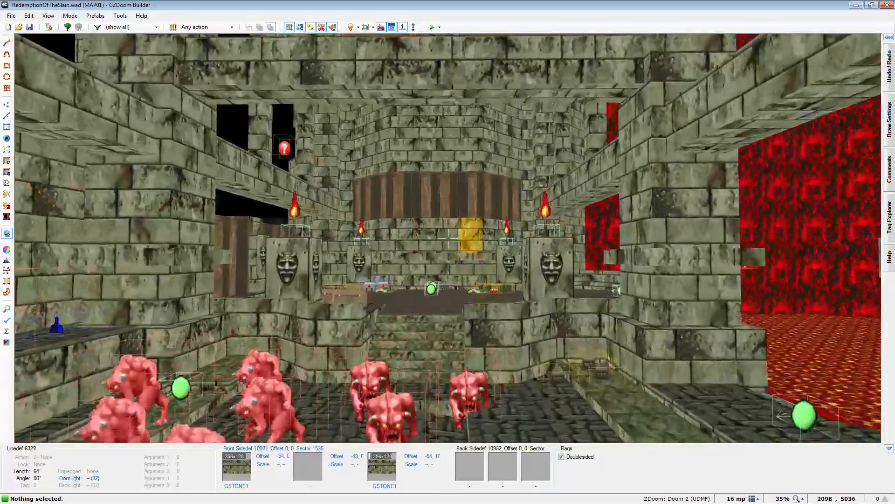
key(w)
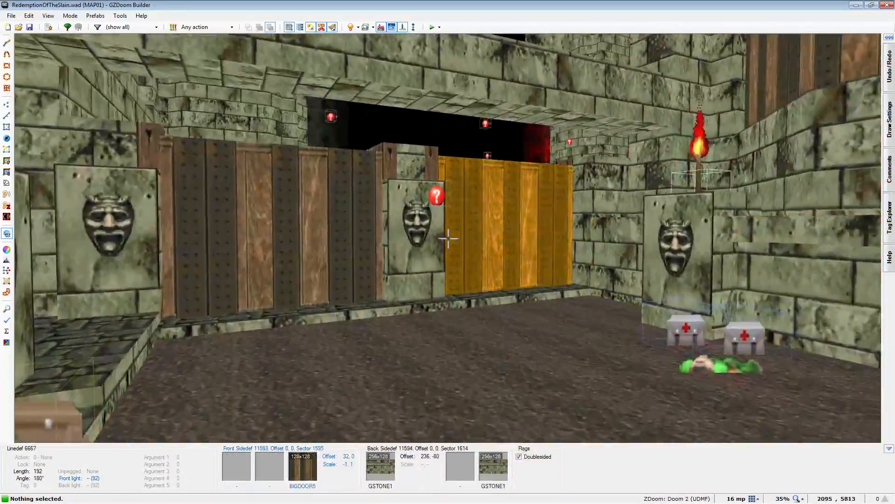
key(w)
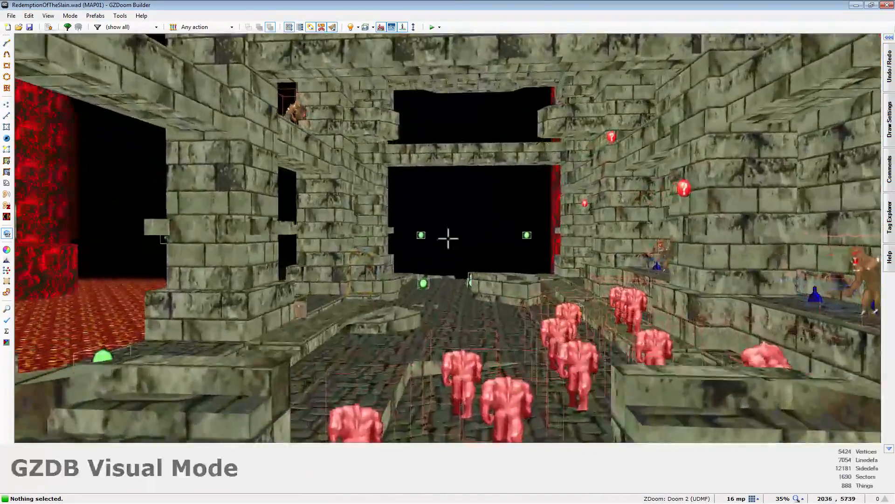
key(w)
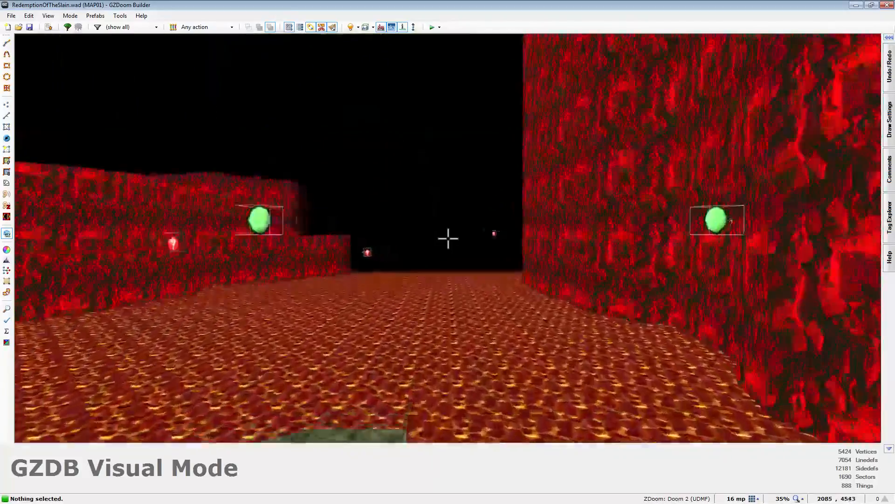
key(s)
- Turn off full brightness and examine the blue and orange lighting across the eastern pillared hall
key(b)
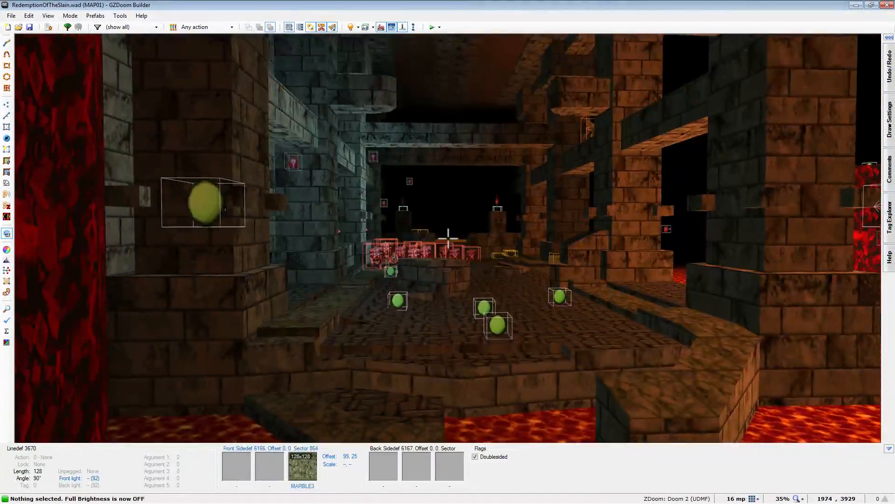
key(a)
key(w)
key(w)
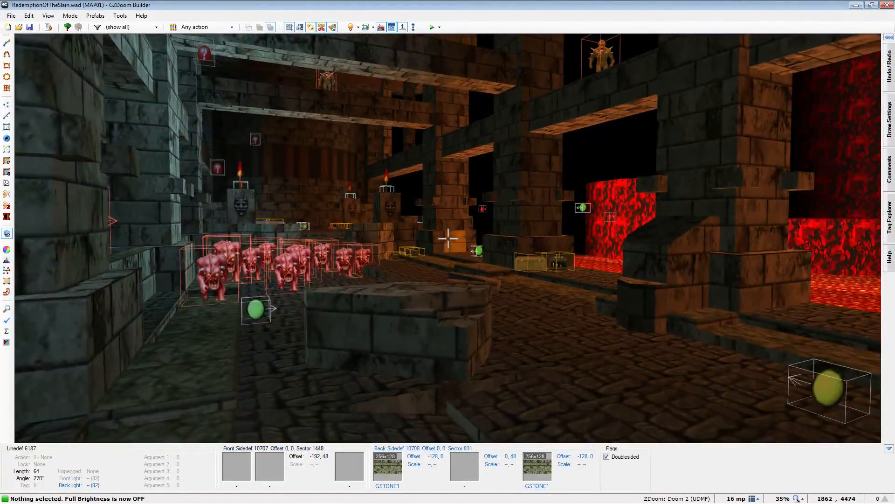
key(w)
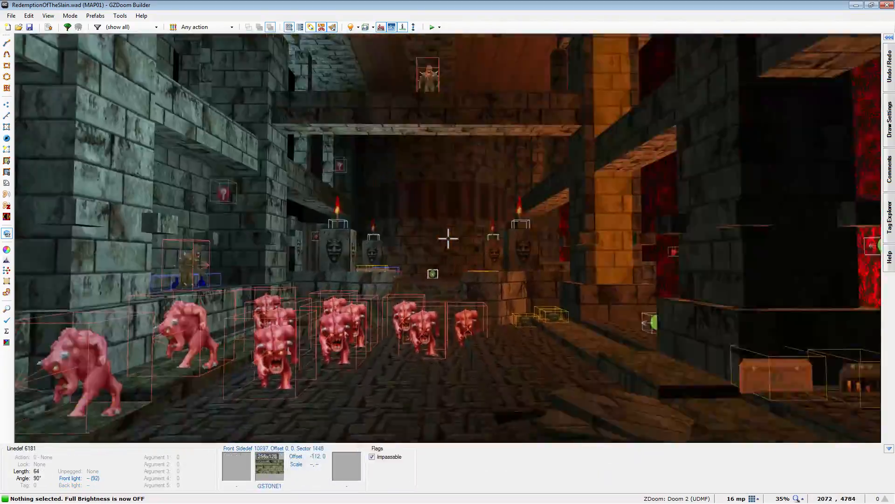
key(w)
- Examine the dark area at the map's northern edge in 3D, including the torch-lit MARBFACE door and the stone building's stepped entrance
key(q)
scroll(502, 322, down, 4)
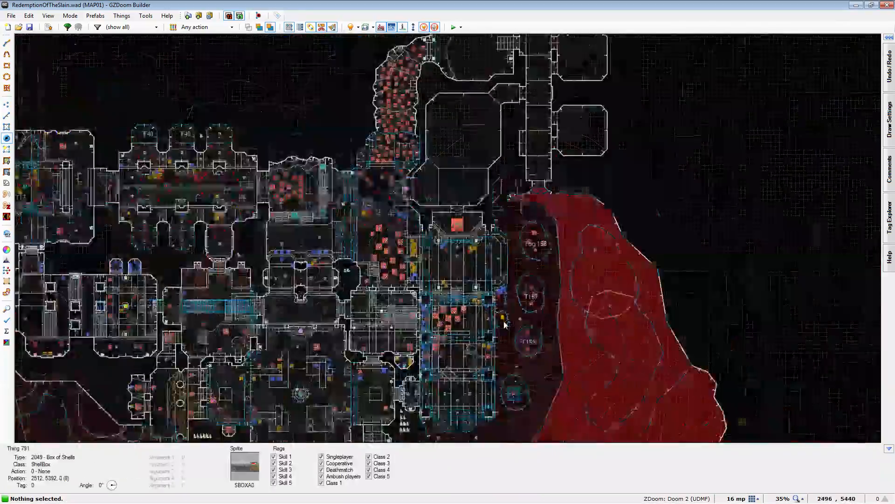
scroll(552, 109, down, 1)
scroll(559, 123, up, 6)
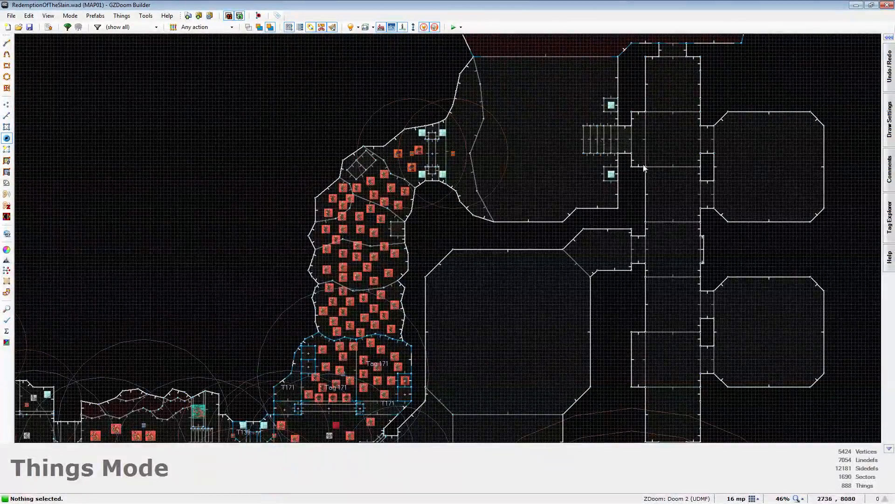
key(q)
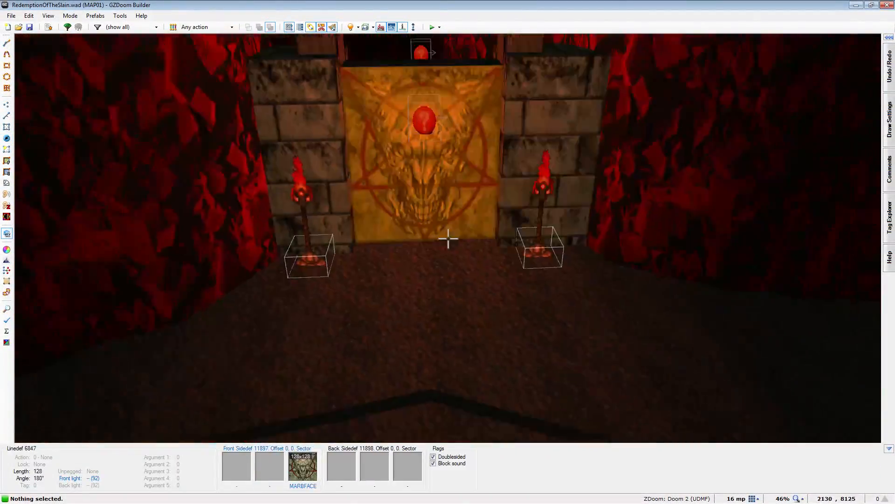
key(s)
key(w)
key(w)
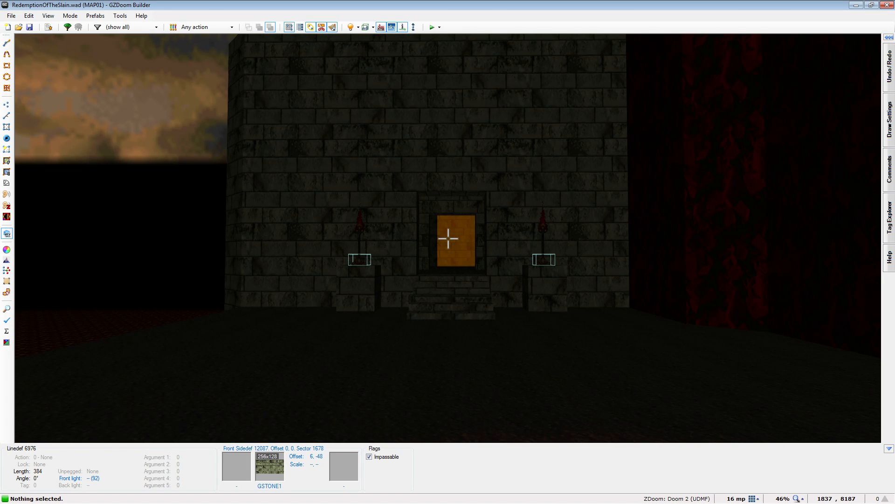
key(s)
key(w)
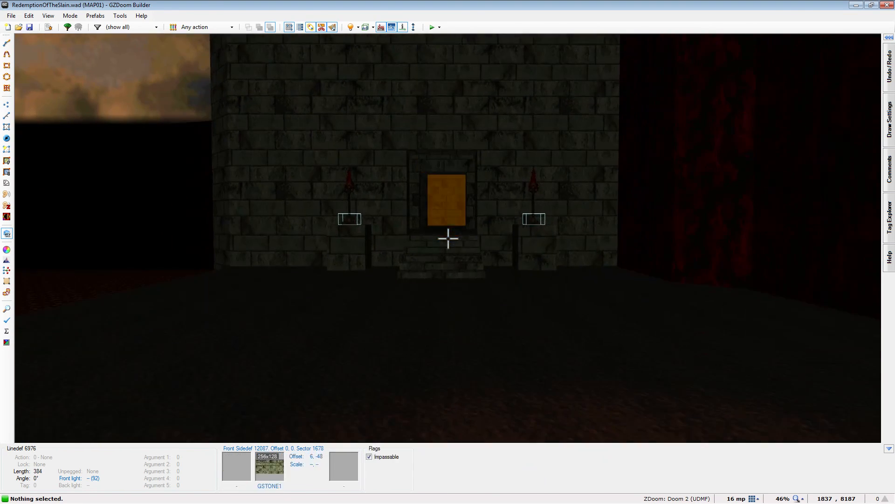
key(w)
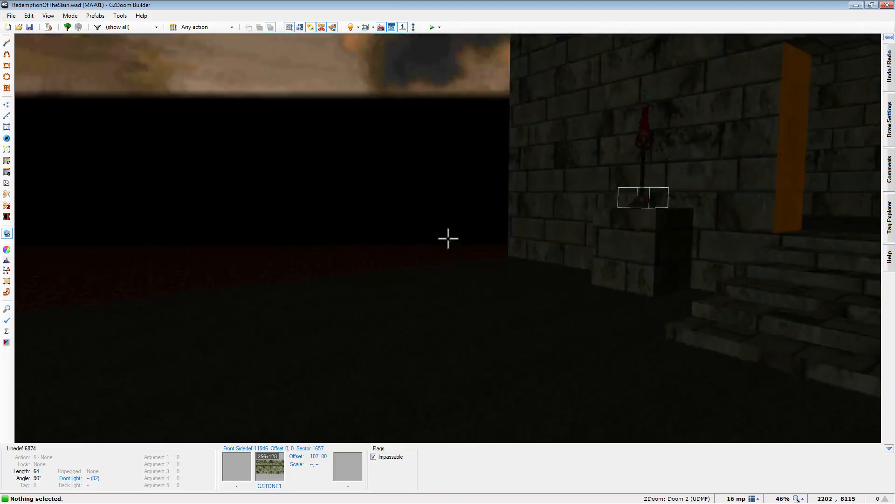
key(s)
key(a)
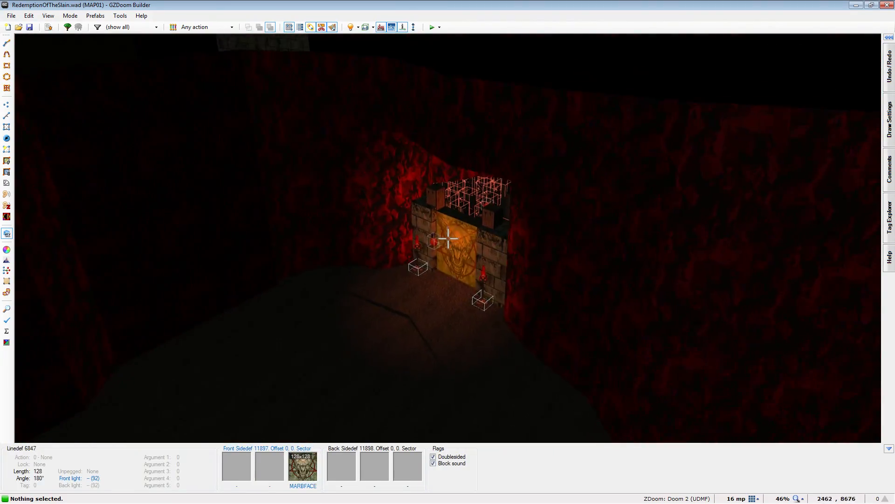
key(w)
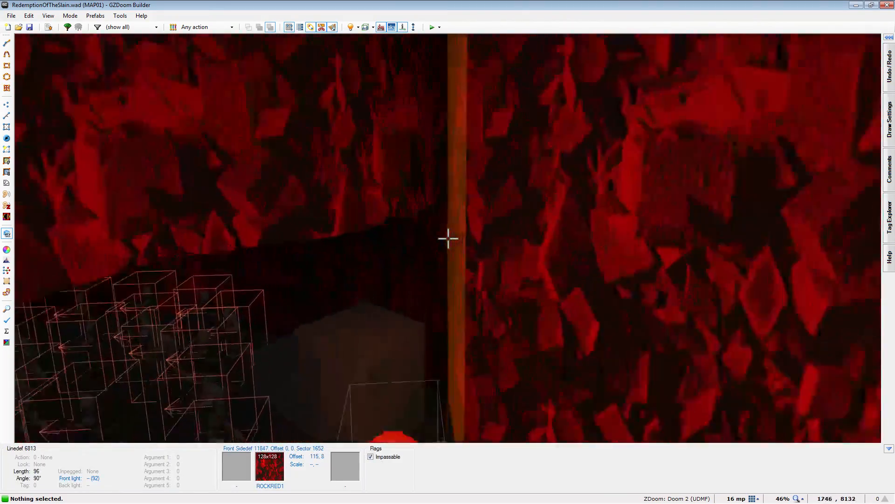
- Examine the dark northern area in 3D, from the torch-lit MARBFACE door through the stone building's stepped entrance to its side windows
key(s)
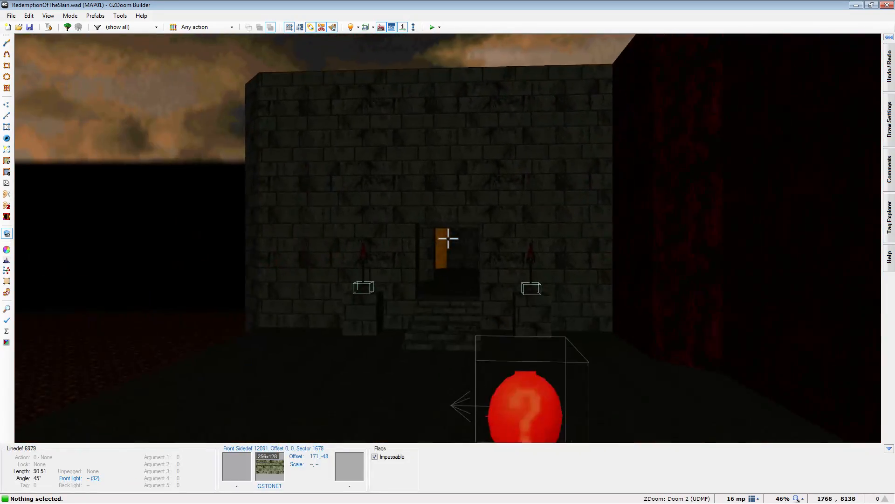
key(w)
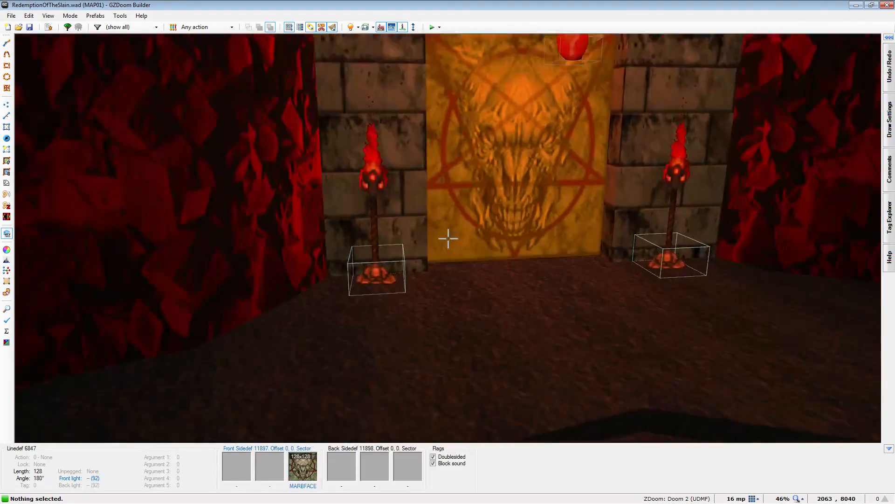
key(s)
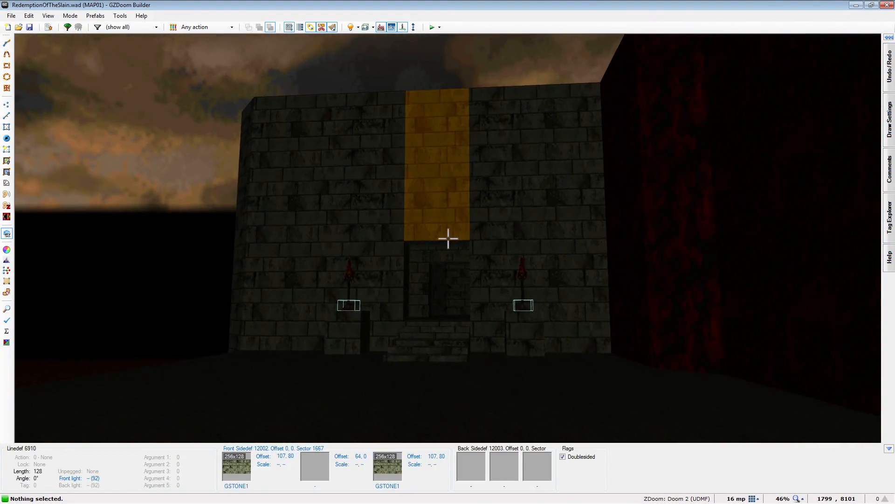
key(a)
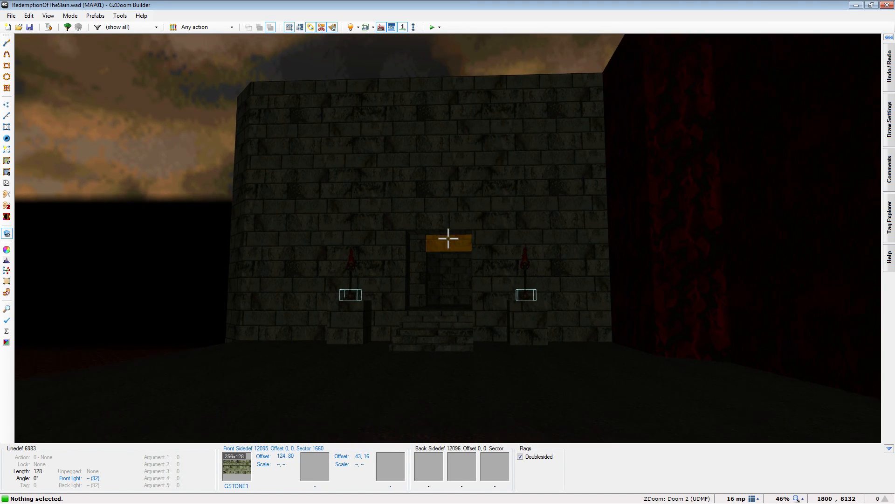
key(w)
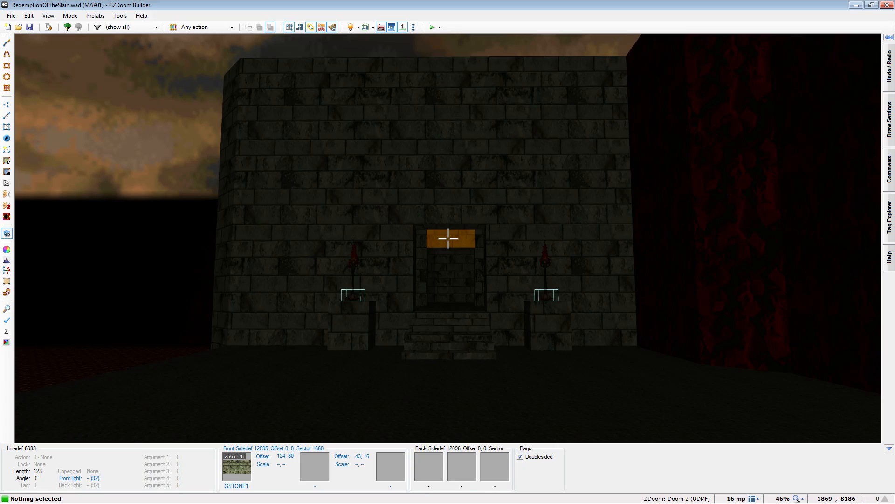
key(w)
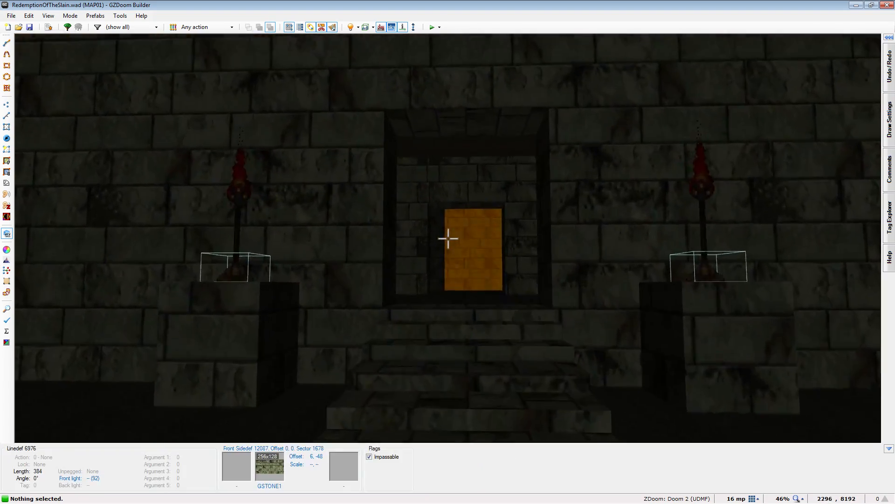
key(w)
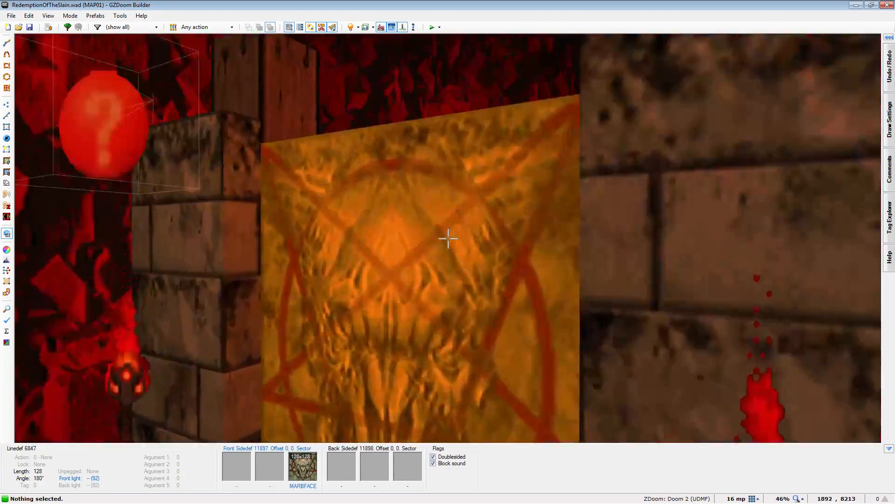
key(w)
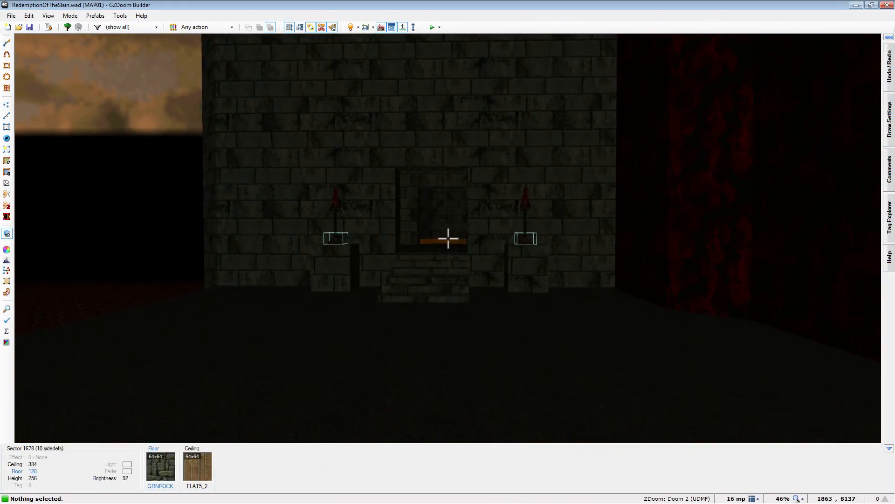
key(w)
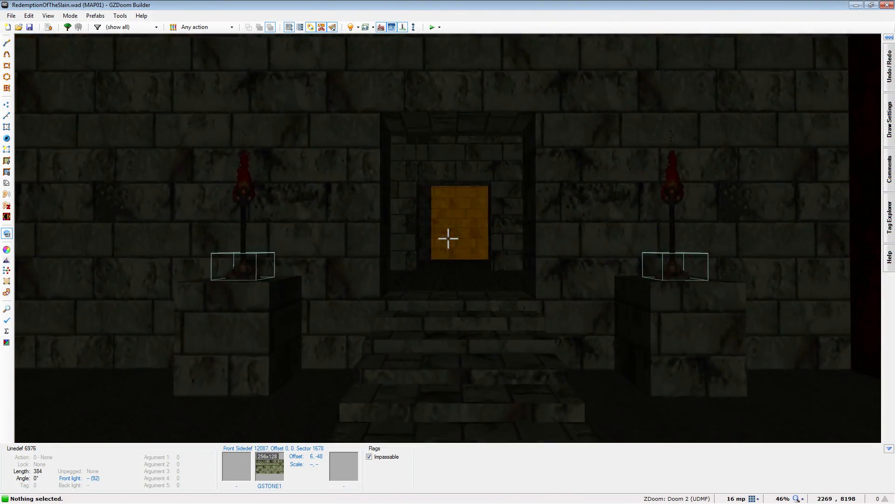
key(w)
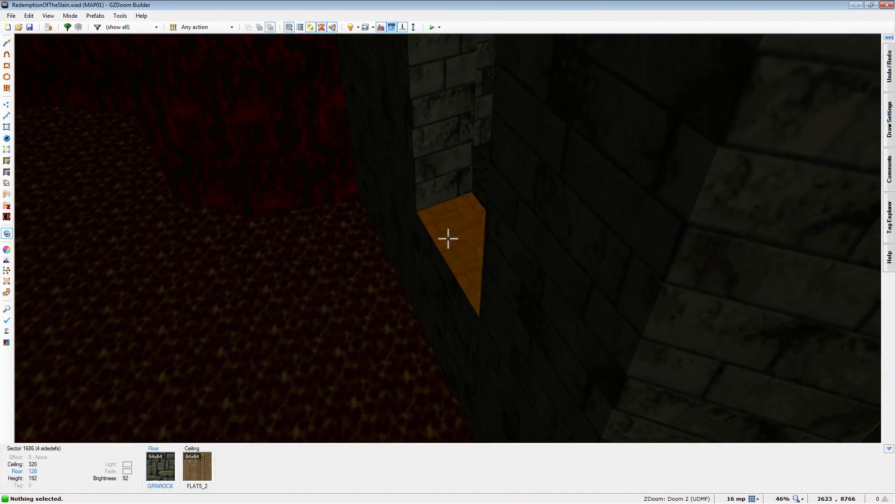
- Turn on full brightness and examine the finished halls, the soldiers' rock area and the northern stone building's main corridor in 3D
key(b)
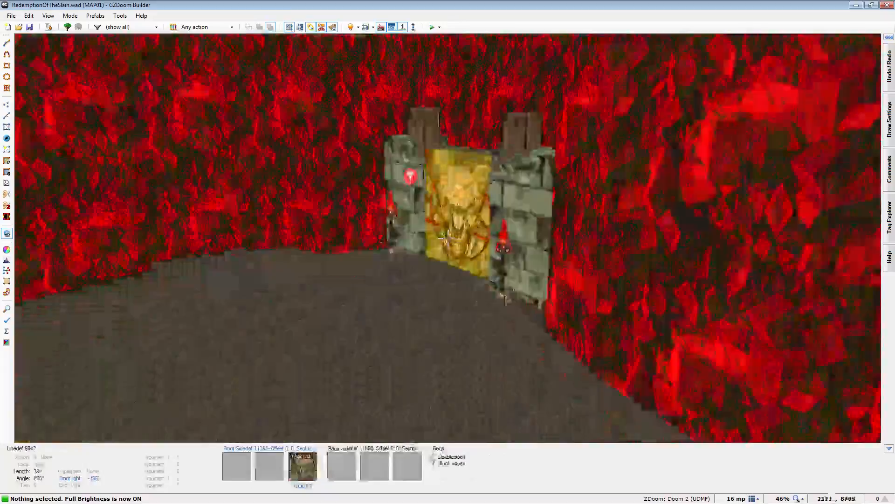
key(e)
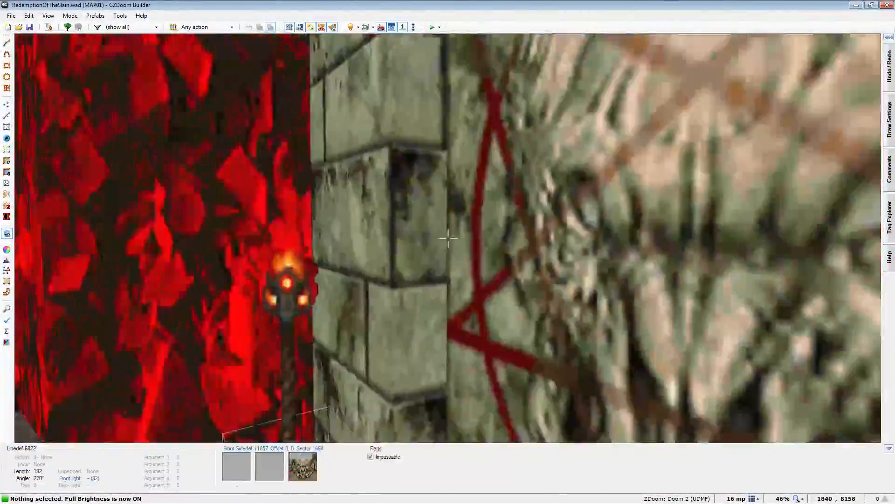
key(e)
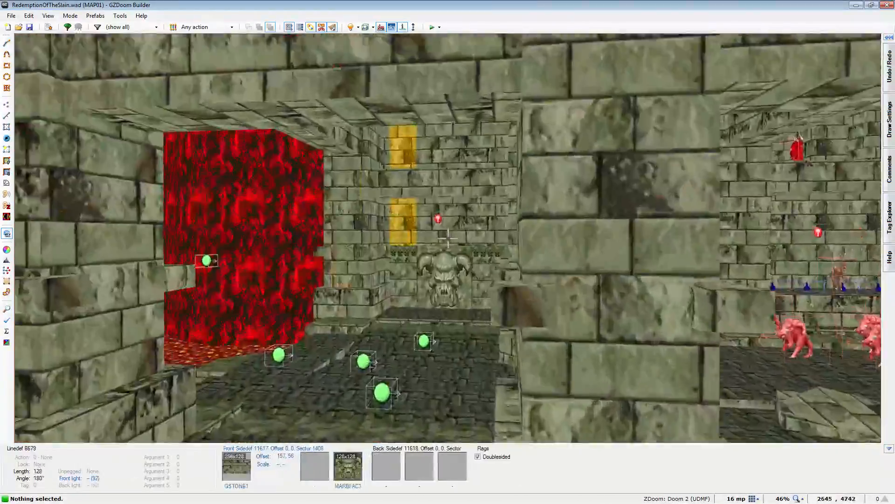
key(e)
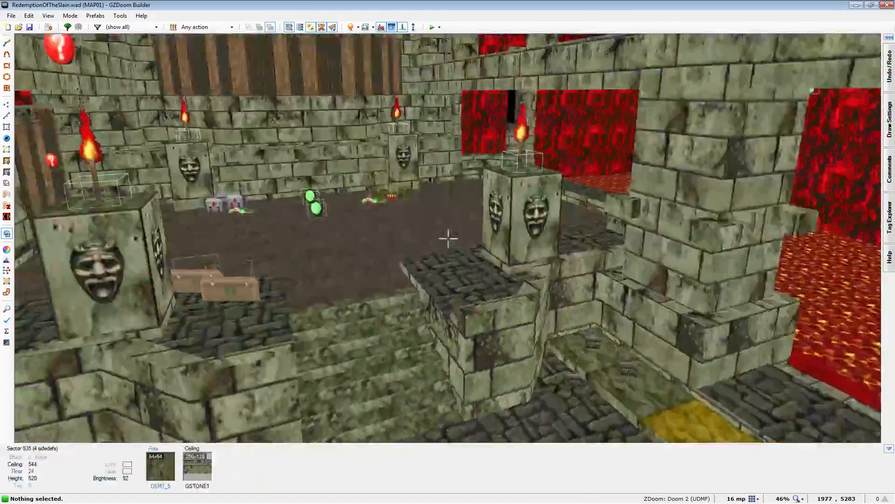
key(e)
key(f)
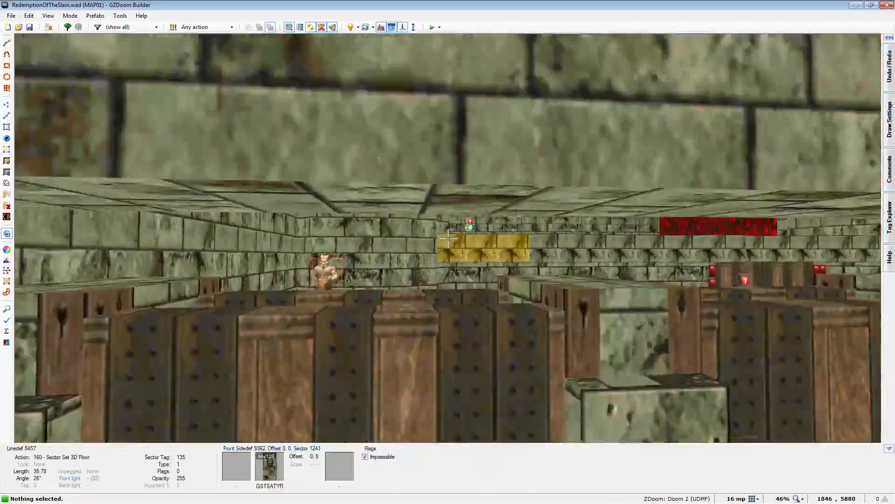
key(e)
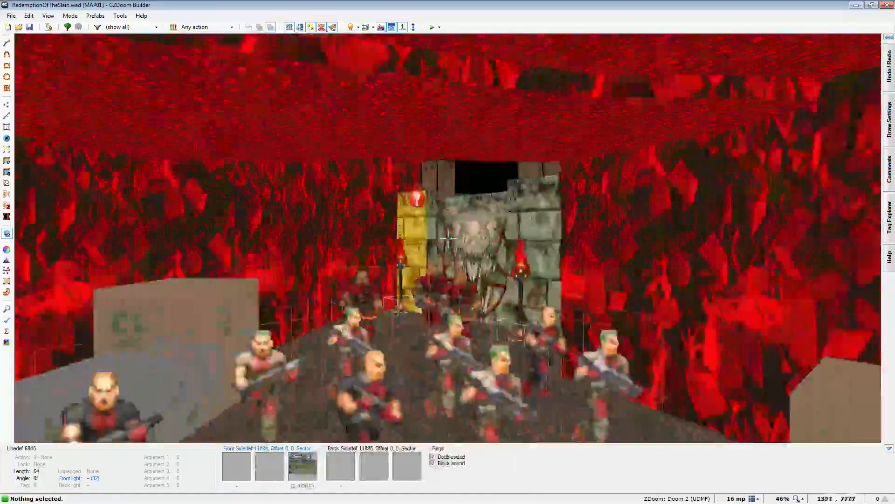
key(e)
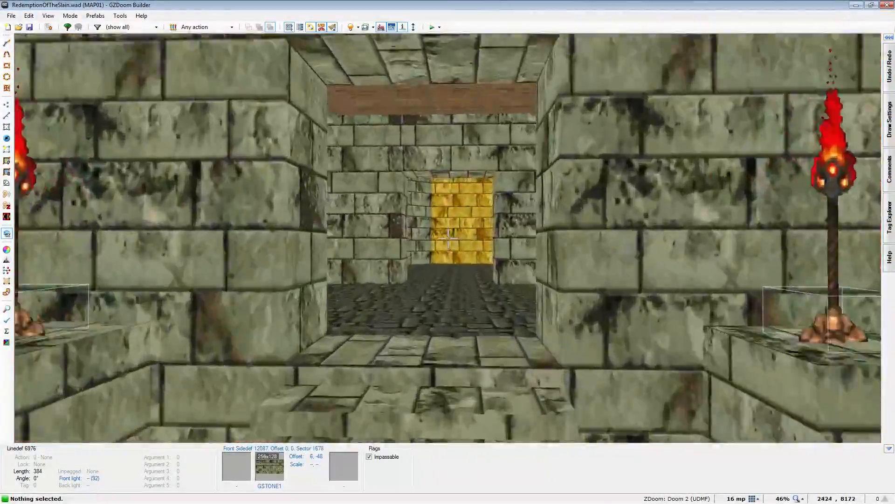
key(e)
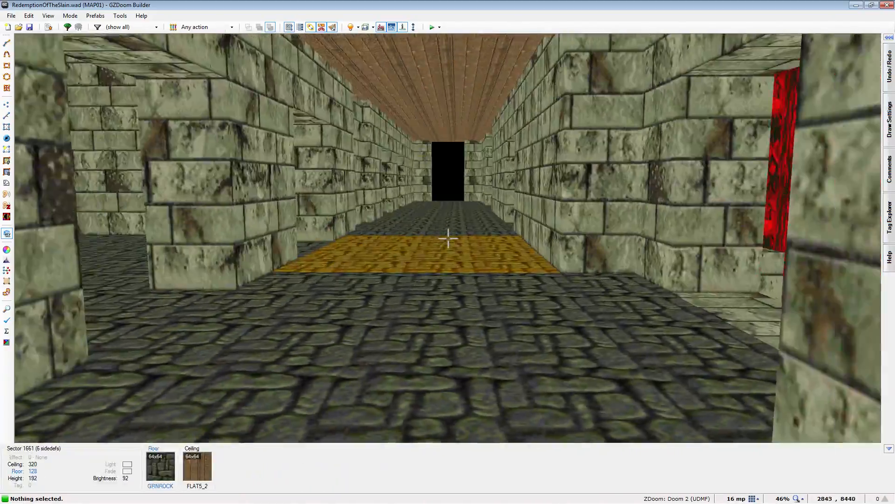
key(w)
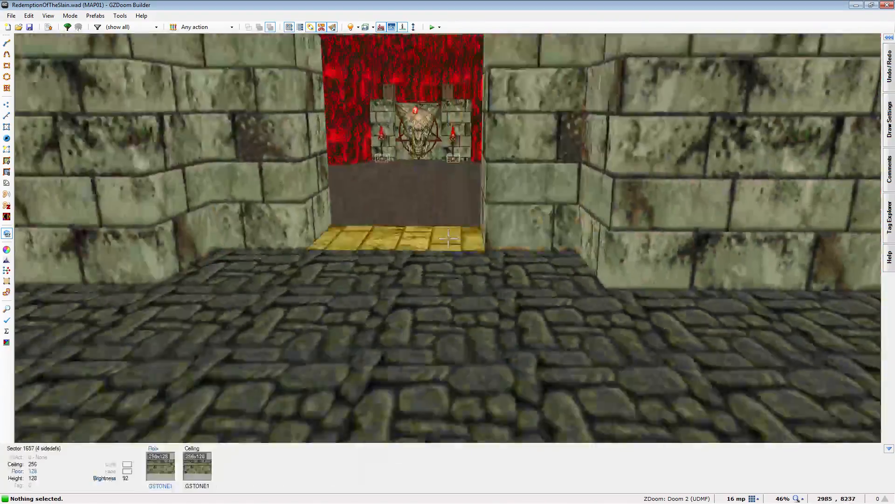
- Paste the GSTONE1 texture onto the risers of the new staircase along the wall of the circular-floored hall
key(t)
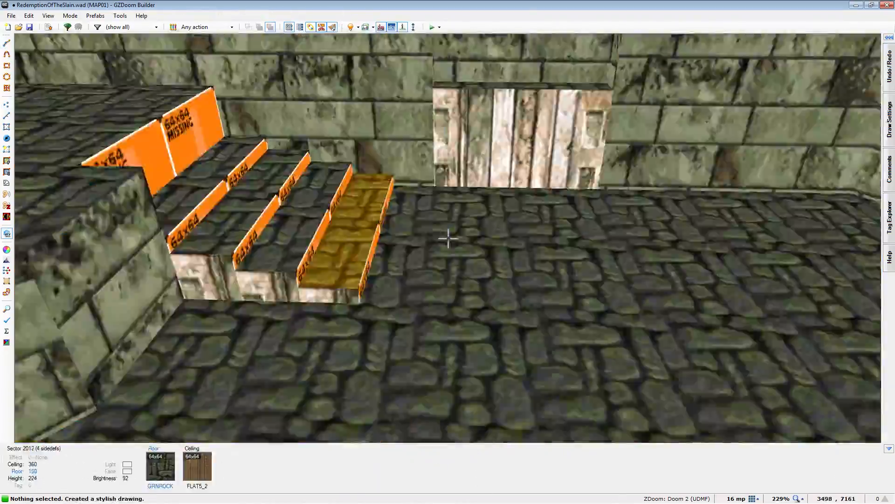
key(ctrl+v)
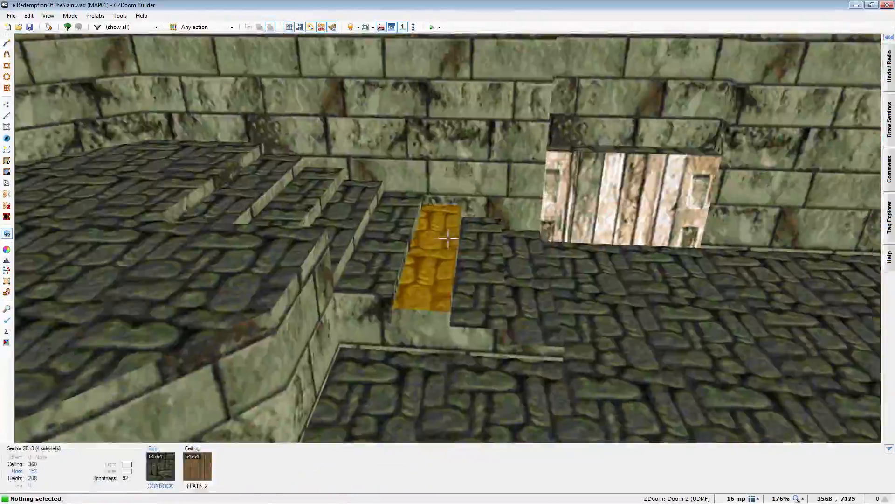
scroll(448, 238, down, 4)
key(q)
scroll(536, 354, down, 7)
scroll(550, 180, up, 5)
- Draw the staircase outline against the circular-floored hall's northern wall and flip one of its linedefs
key(l)
key(ctrl+d)
click(476, 157)
click(476, 219)
click(584, 219)
click(585, 157)
scroll(550, 196, up, 4)
key(f)
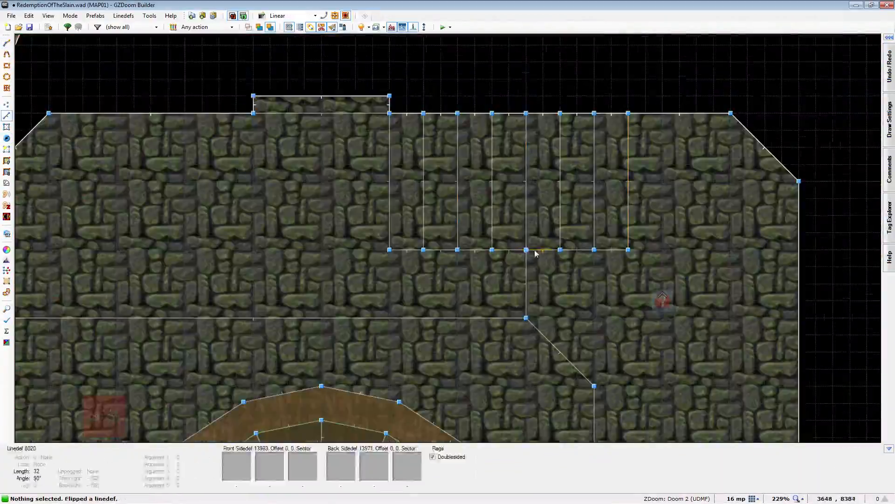
- Draw two short connected lines at a right angle in the northern stone building's layout
key(q)
scroll(448, 239, up, 8)
key(b)
key(q)
key(ctrl+d)
click(380, 236)
click(421, 236)
click(421, 262)
- Copy and paste stone textures across the new surfaces of the northern building in 3D, adjusting their heights
key(q)
click(448, 238)
right_click(448, 238)
key(Return)
key(ctrl+v)
key(ctrl+c)
key(ctrl+v)
key(b)
scroll(448, 238, up, 10)
key(ctrl+c)
scroll(449, 238, down, 3)
- Paste the GSTONE1 flat under the stone tower's overhang and apply the sector's surface settings with a 135-degree floor rotation following linedef angles
right_click(449, 238)
click(735, 388)
key(ctrl+v)
right_click(448, 239)
click(696, 374)
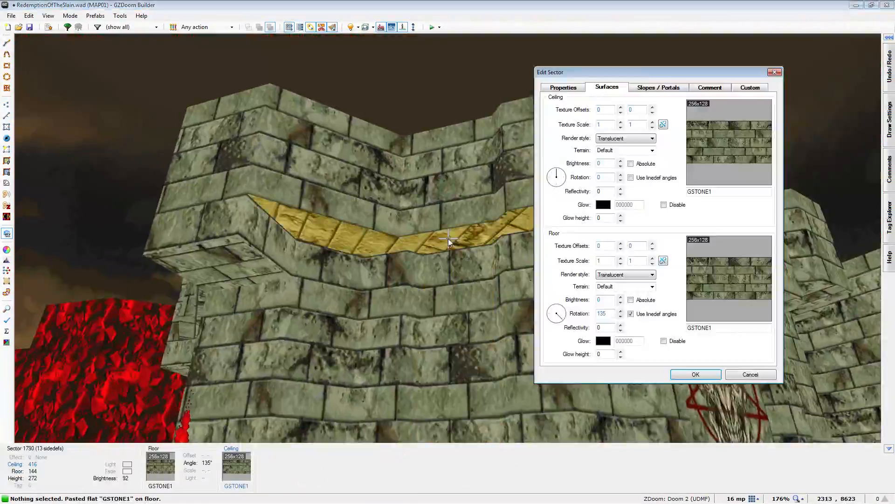
- Save the map and lower the wooden ceiling border of the blue-lit hall to 520
key(q)
key(ctrl+s)
key(q)
scroll(448, 238, down, 3)
key(ctrl+v)
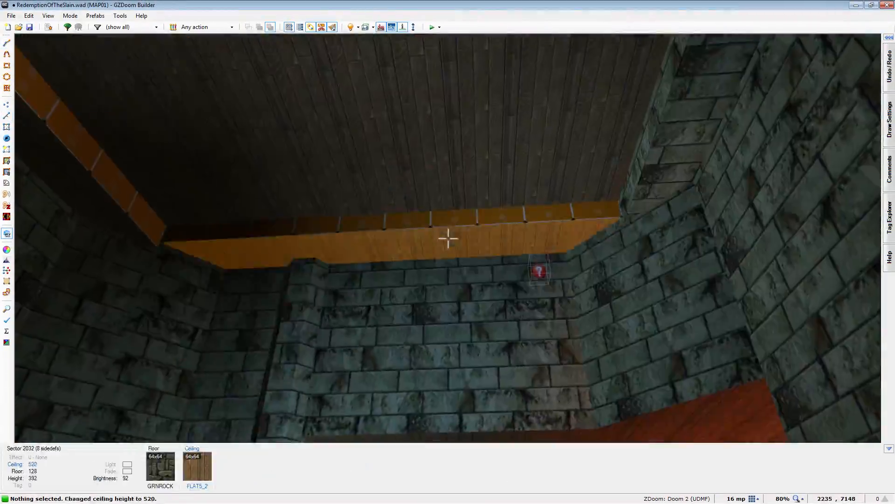
- On an 8 mp grid, draw a border line running 192 units diagonally and west to the wall on the circular-floored hall's northern side
key(q)
scroll(448, 239, up, 2)
key(q)
key(ctrl+v)
- Move the new border line's corner vertex slightly northeast and check its alignment in 3D
key(q)
scroll(616, 313, up, 1)
key(ctrl+d)
scroll(616, 313, up, 1)
key(bracketright)
click(609, 319)
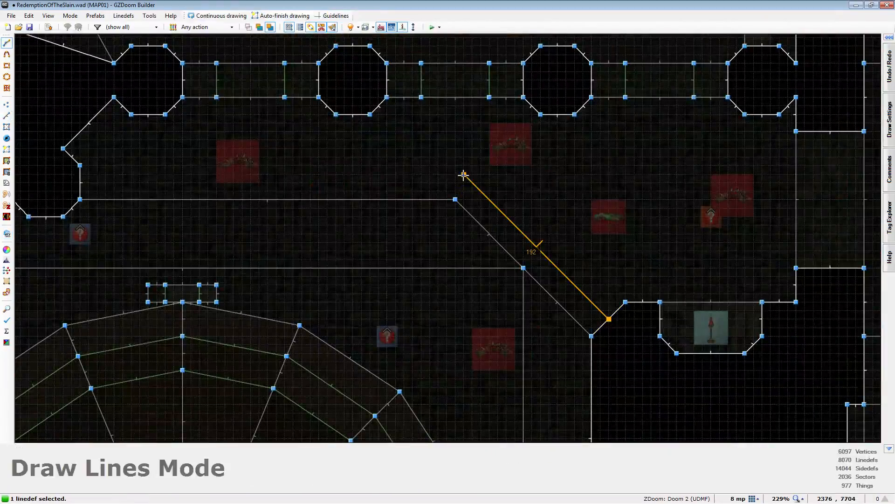
click(463, 174)
click(78, 174)
key(v)
right_drag(464, 174, 472, 165)
key(q)
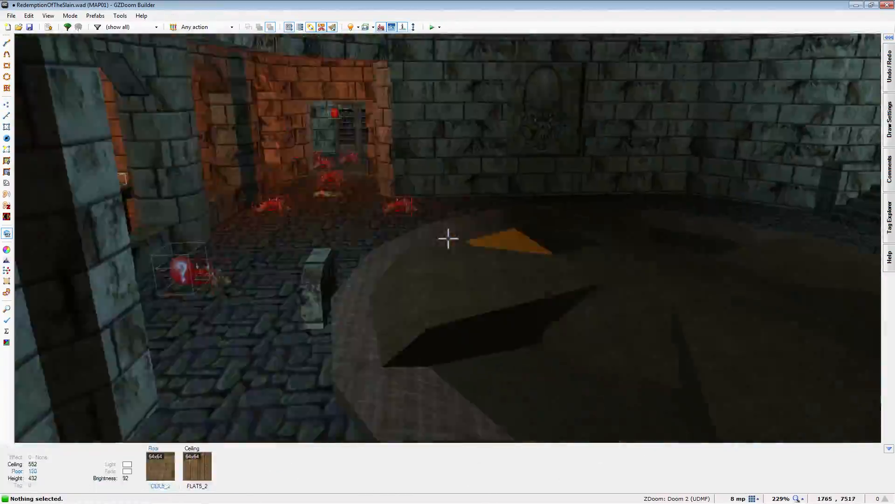
key(q)
key(q)
- Place a tall red firestick at 3184, 8456 in the northwestern corner of the eastern hall
key(q)
right_drag(466, 171, 473, 163)
key(q)
scroll(448, 238, down, 4)
key(ctrl+v)
key(q)
key(t)
scroll(347, 183, down, 4)
scroll(525, 158, up, 6)
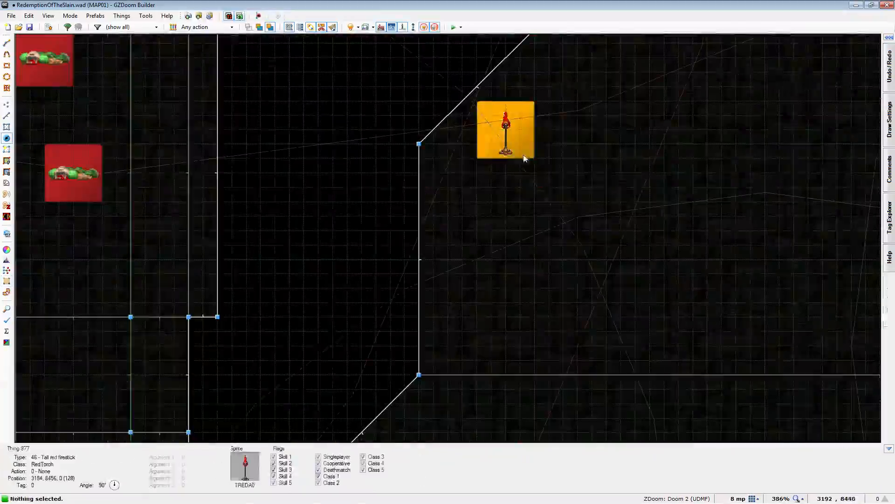
- Paste the GSTONE1 texture onto the walls of the corpse-strewn corridor beside the hall
key(q)
key(q)
key(t)
key(q)
key(ctrl+v)
key(ctrl+v)
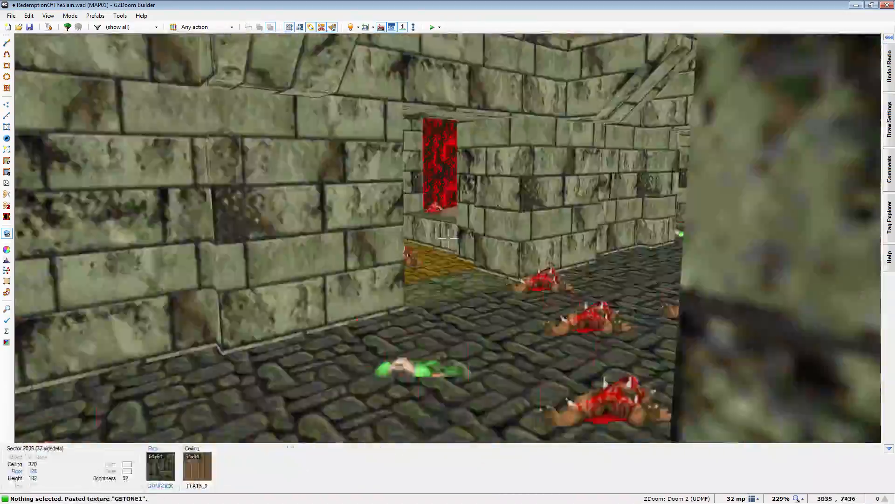
- Raise the floor of the stone block beside the southern staircase to 216
key(q)
key(ctrl+v)
key(Return)
key(q)
scroll(448, 238, up, 5)
scroll(448, 239, up, 2)
- Align the wall textures of the circular-floored hall vertically and view them at full brightness
key(q)
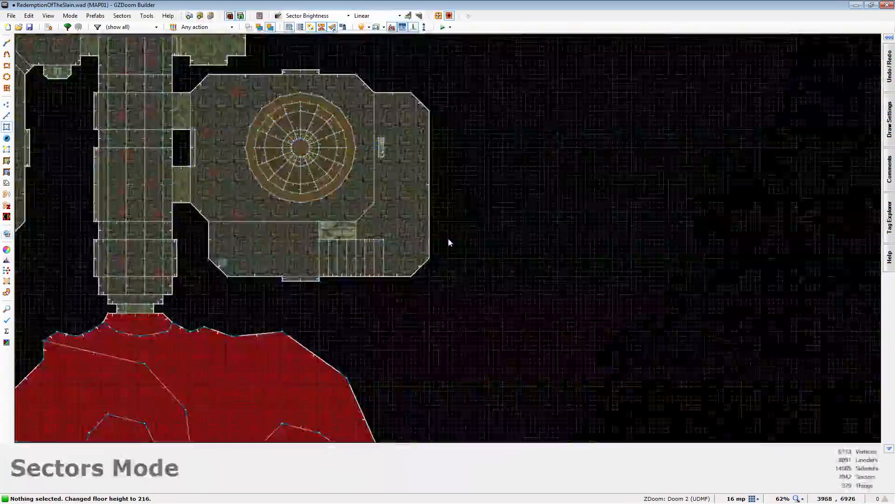
scroll(391, 140, up, 4)
click(366, 160)
click(366, 178)
key(q)
key(shift+a)
key(b)
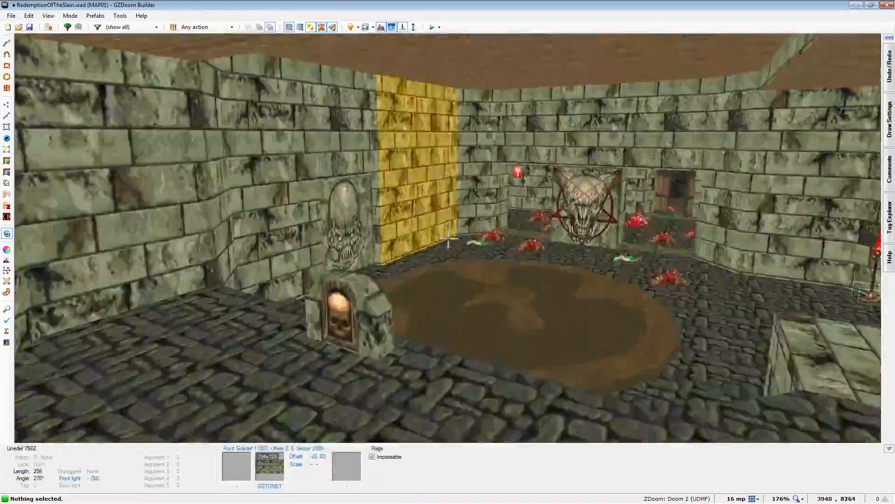
- Draw a border line with diagonal corners around the eastern side of the circular-floored hall
key(q)
scroll(381, 234, up, 5)
key(ctrl+d)
click(481, 56)
click(568, 139)
scroll(525, 280, down, 1)
click(525, 347)
click(590, 281)
scroll(590, 282, down, 5)
click(590, 92)
- Raise a floor in the circular-floored hall to 200, paste the copied texture and save the map
key(q)
scroll(448, 239, up, 2)
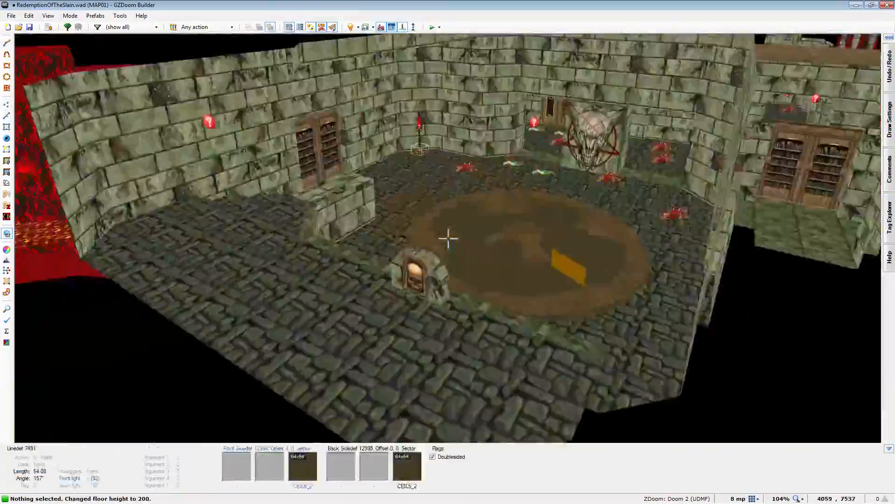
key(ctrl+v)
key(q)
click(29, 28)
- Paste textures onto the large northern outdoor area's rock walls and draw an irregular rock outline inward from its eastern edge
key(q)
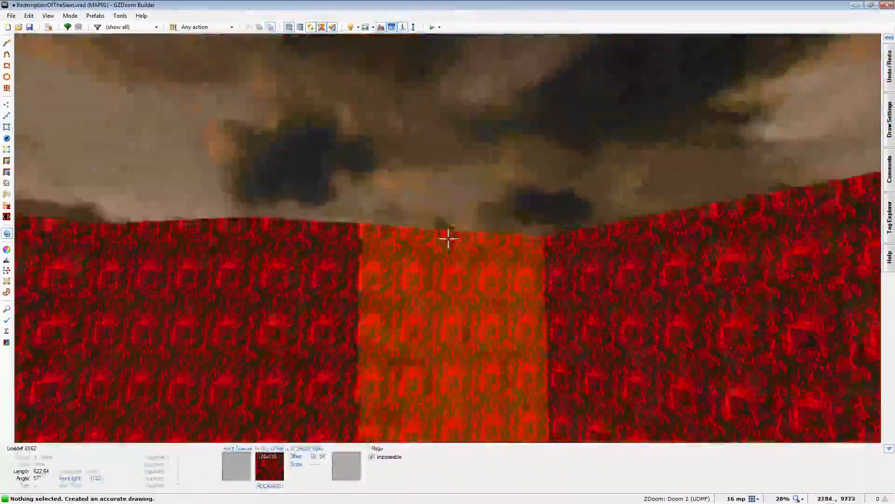
scroll(449, 238, up, 3)
key(ctrl+v)
key(ctrl+v)
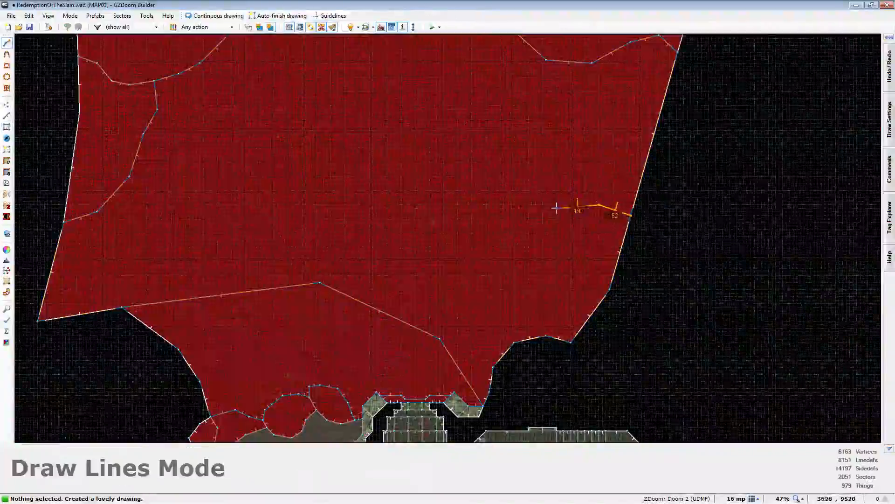
- Turn off full brightness and examine the northern building's orange-lit entrance facade in 3D
key(q)
key(b)
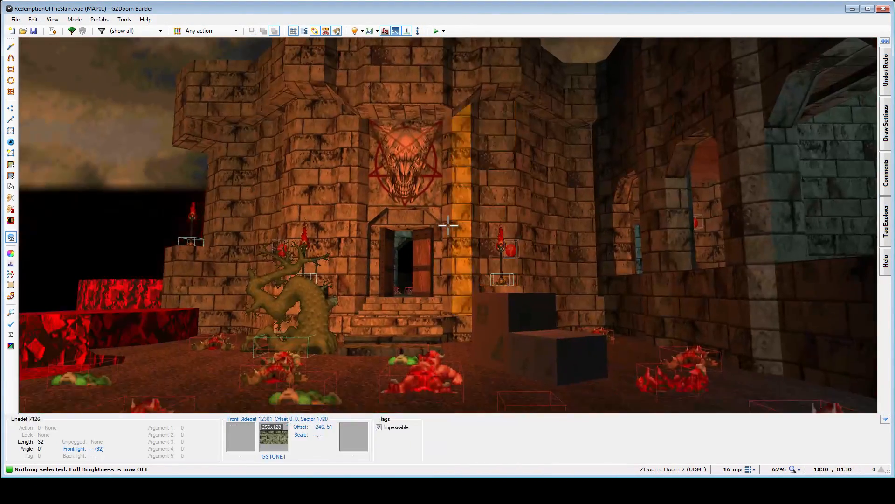
key(s)
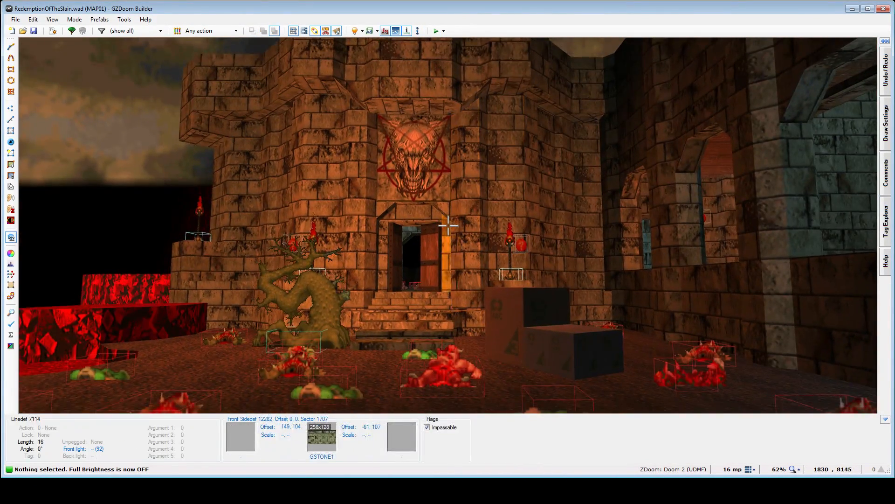
- Move the large brown tree in the outdoor area northwest, away from the entrance stairs, to position 2320, 8400
key(w)
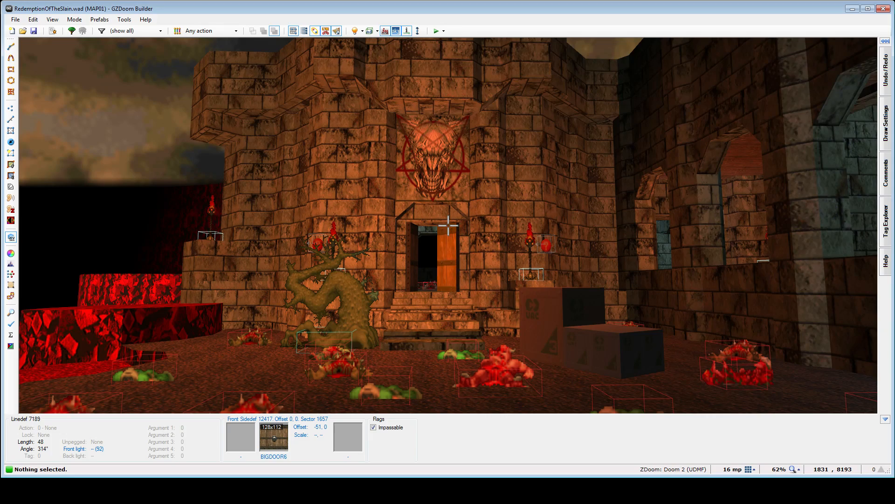
key(q)
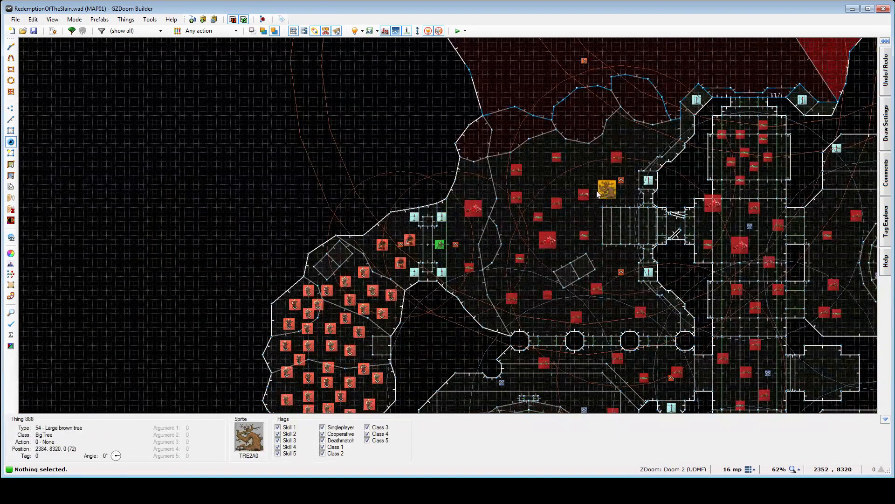
drag(601, 192, 590, 177)
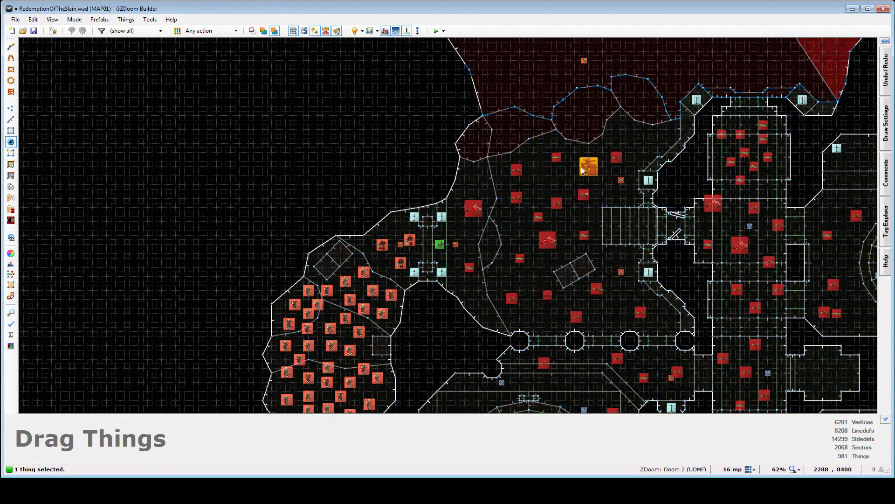
drag(582, 169, 582, 168)
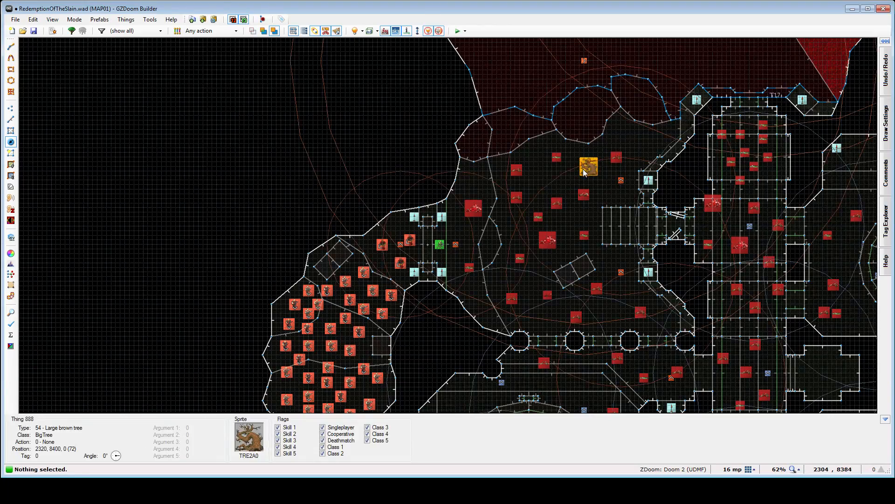
scroll(574, 172, down, 3)
- Examine the outdoor area in 3D, including the moved tree, the crates, the lava edge and the monster-filled cave
key(w)
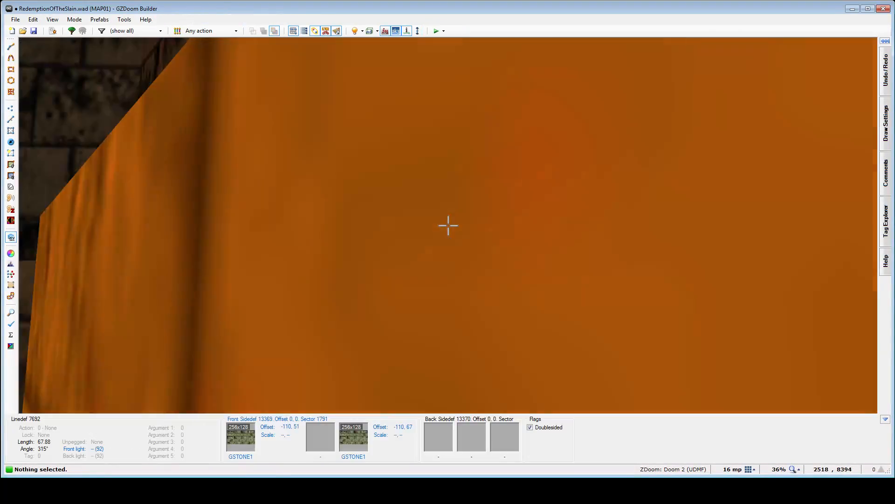
key(d)
key(w)
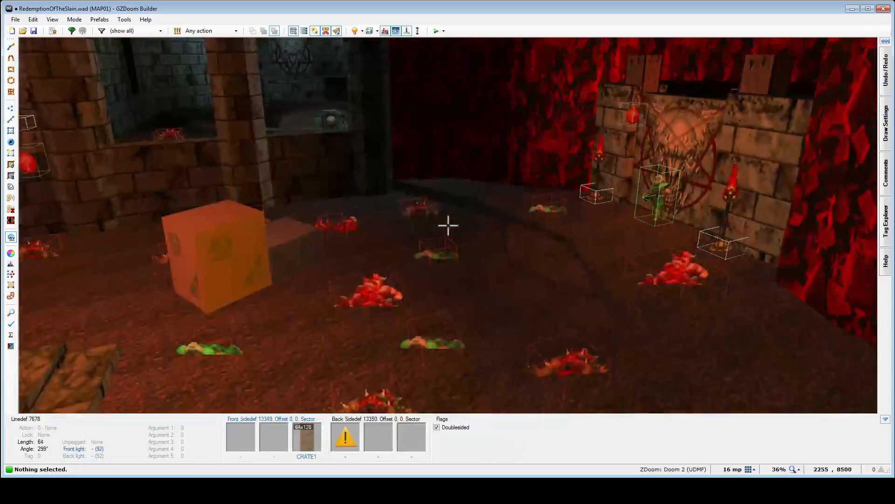
key(w)
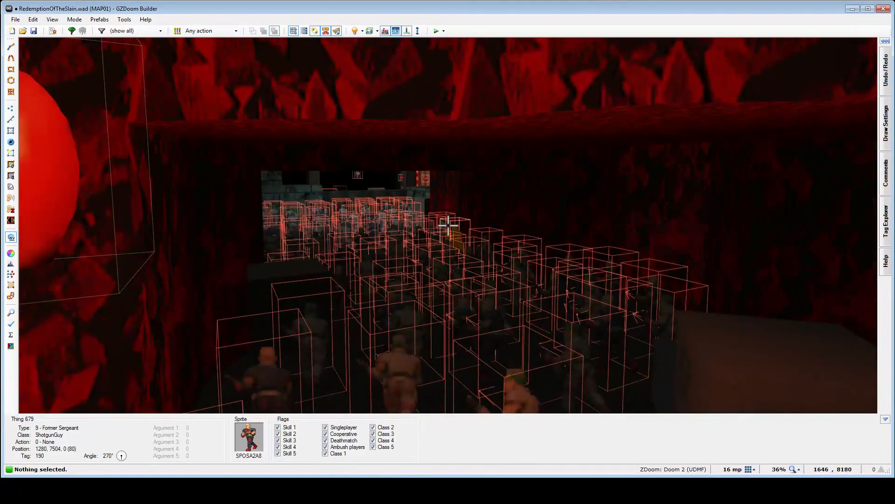
key(s)
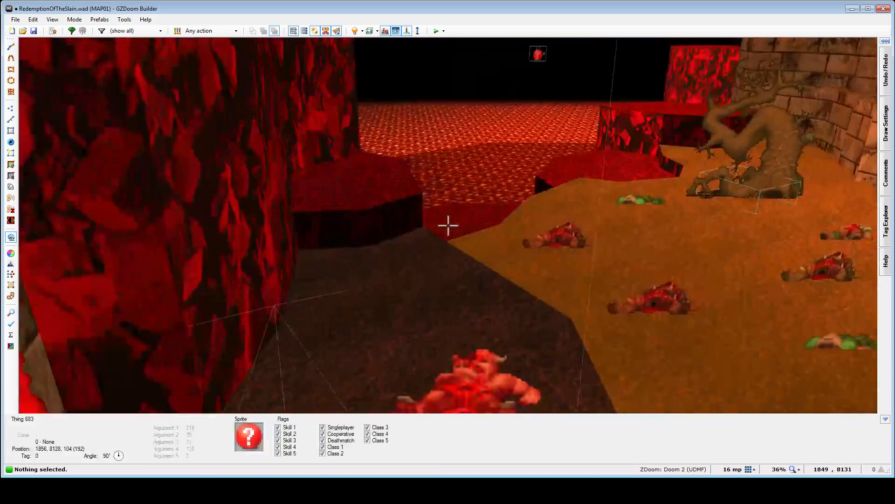
key(w)
key(s)
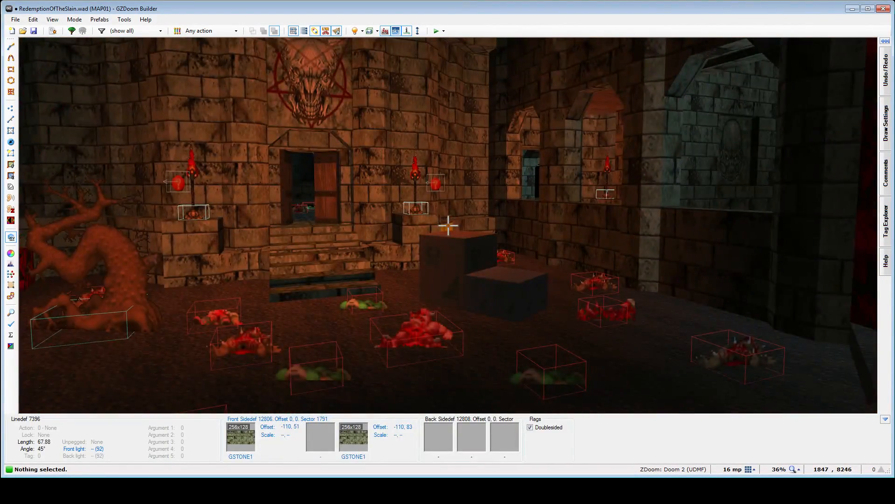
- Turn on full brightness and examine the northern building's entrance facade, stairs and adjoining halls in 3D
key(w)
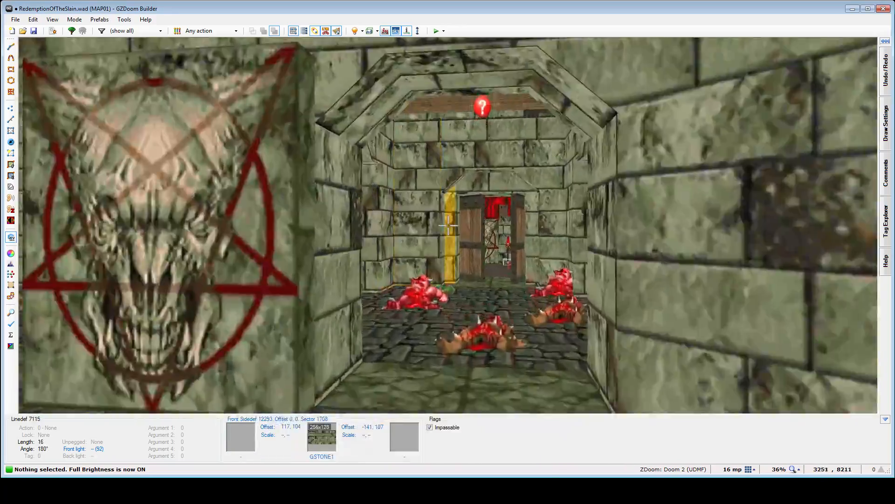
key(w)
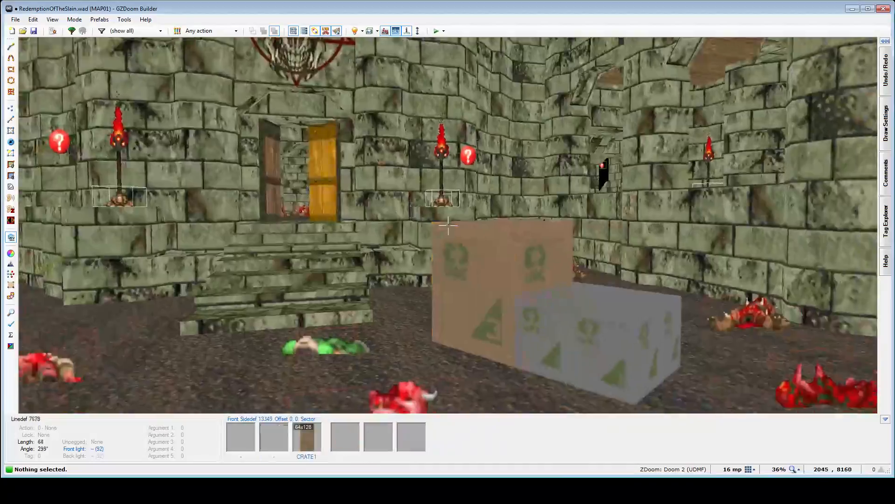
key(w)
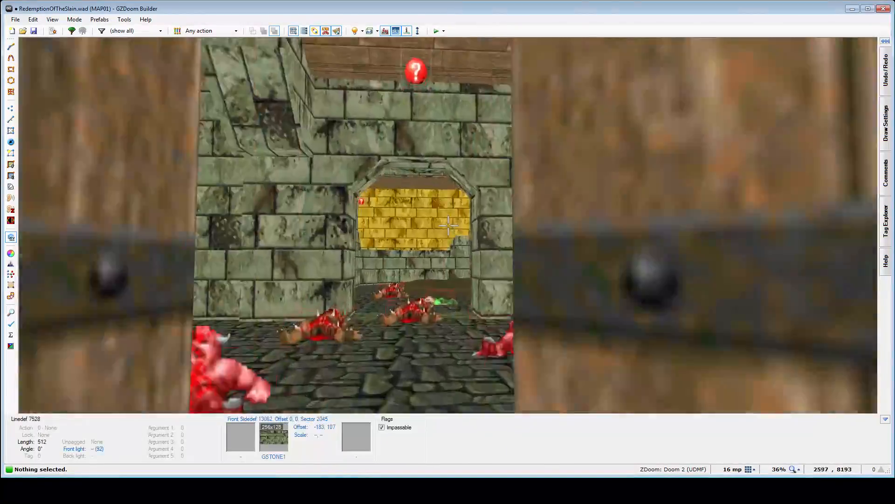
key(w)
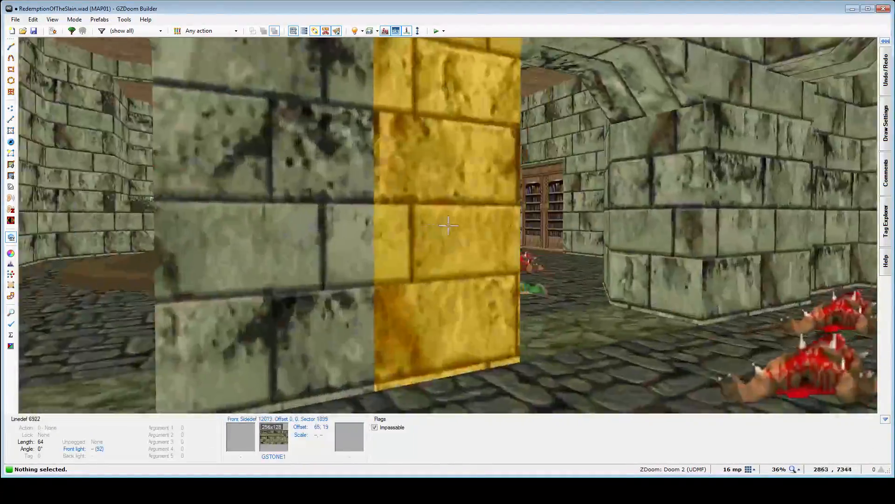
key(w)
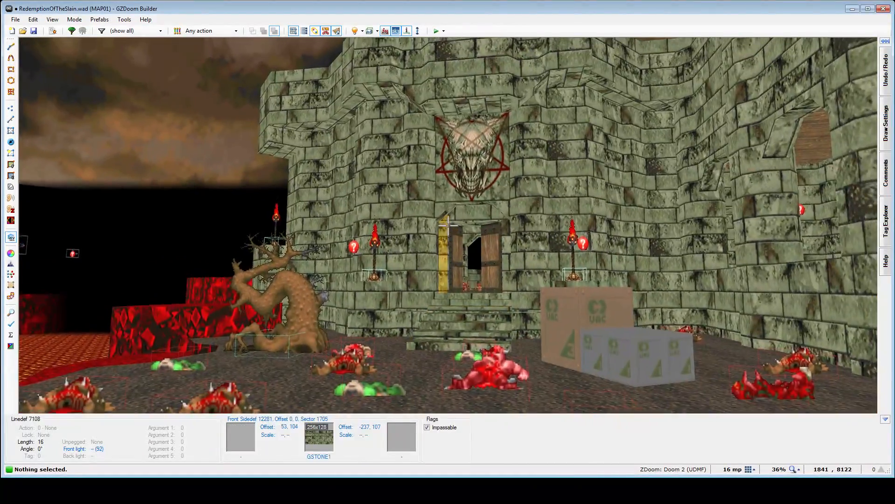
key(a)
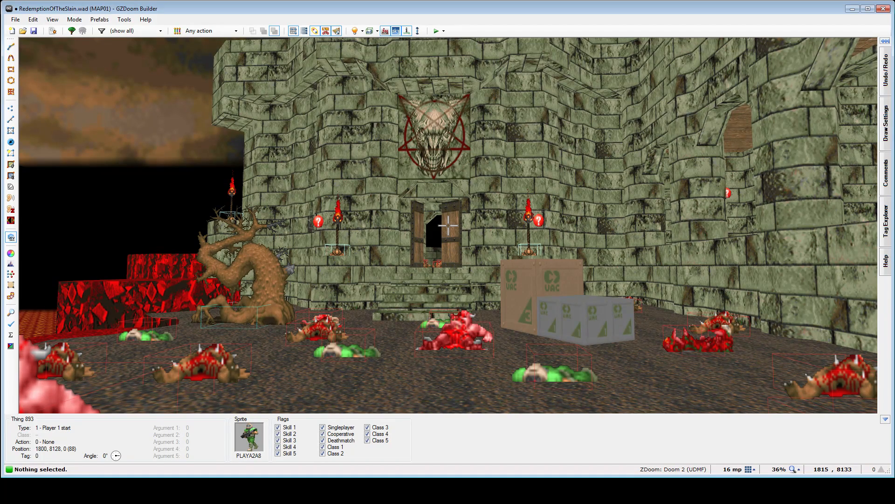
key(w)
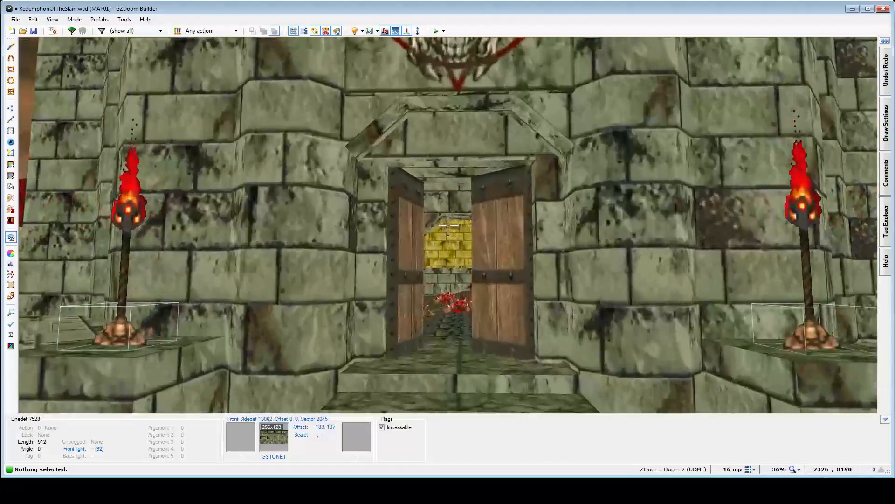
key(w)
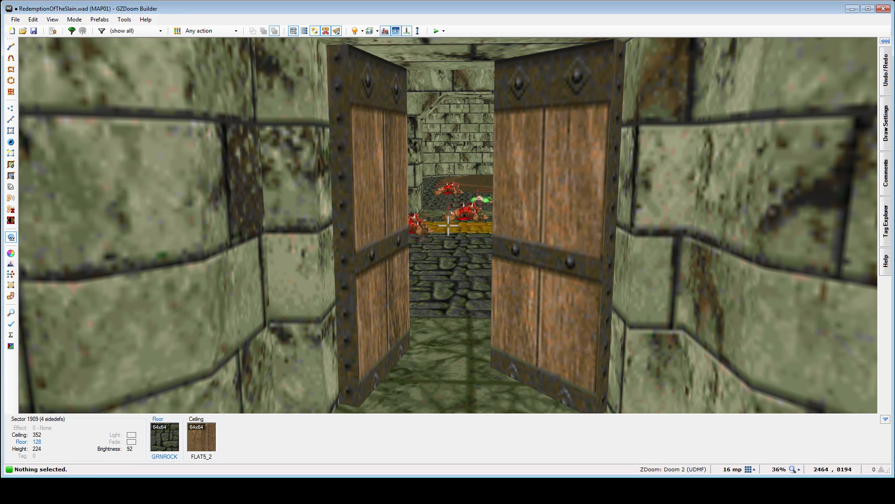
- Compare the sightlines through the half-open wooden doors from the outdoor area and from inside the building
key(s)
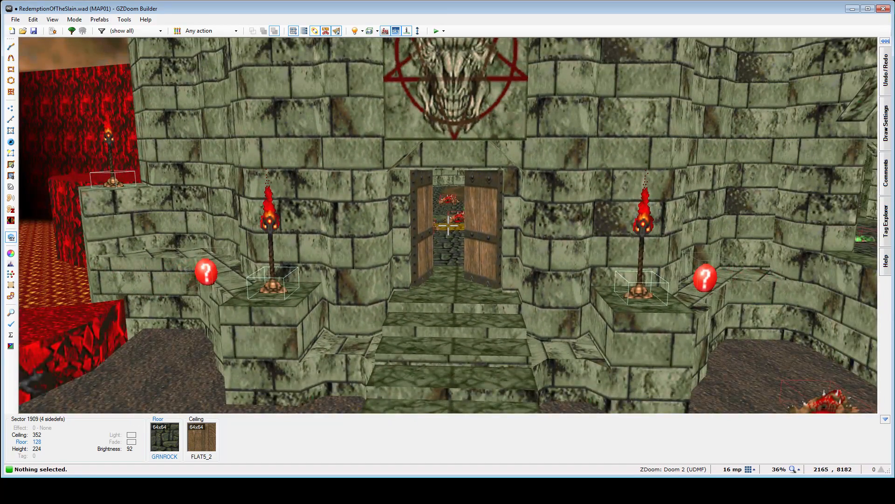
key(w)
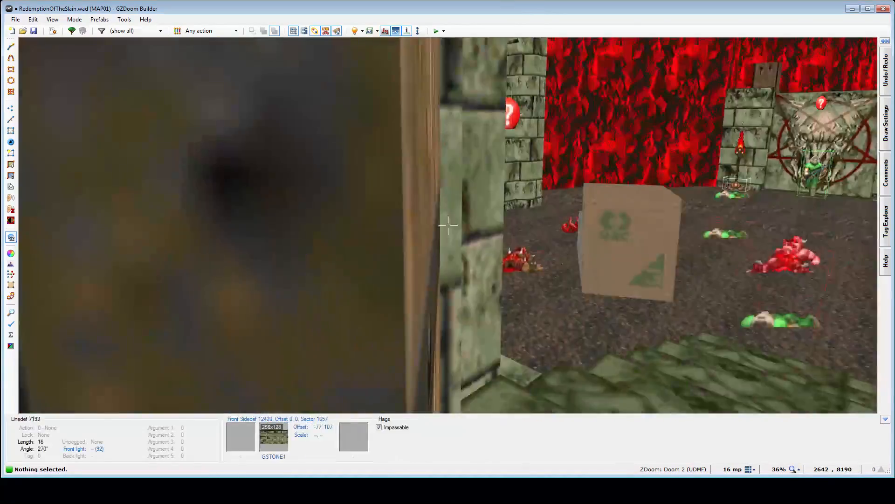
key(w)
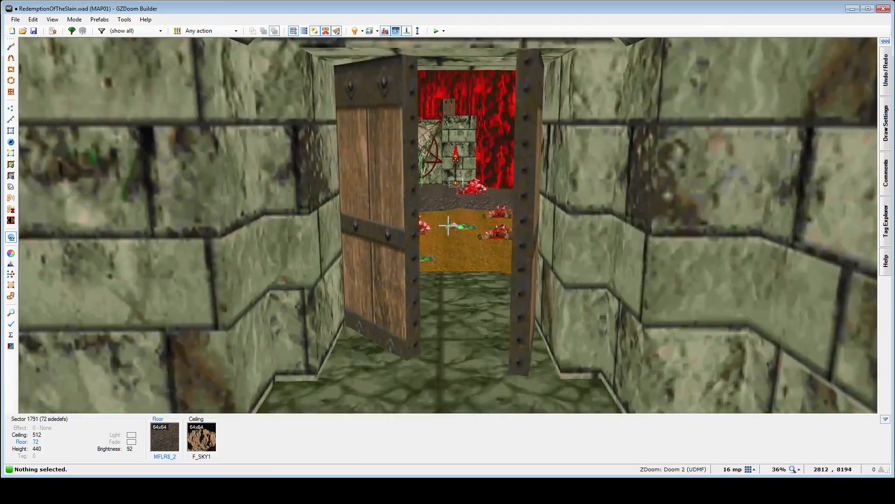
key(w)
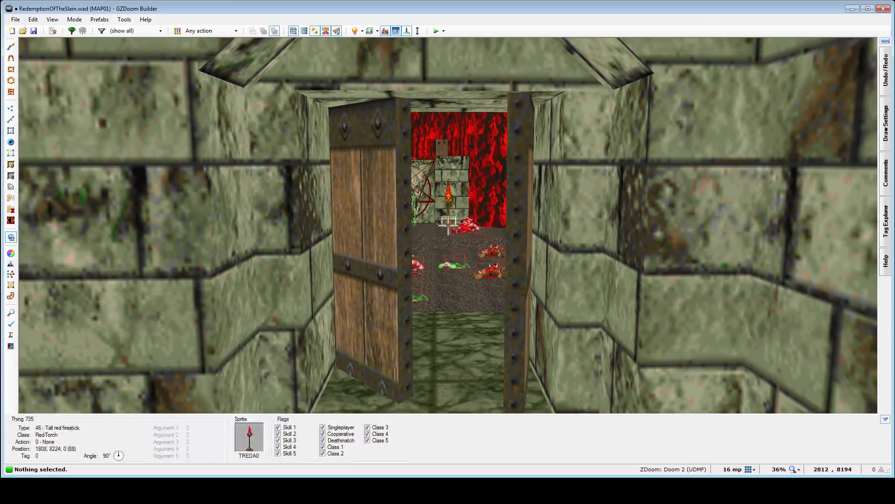
key(w)
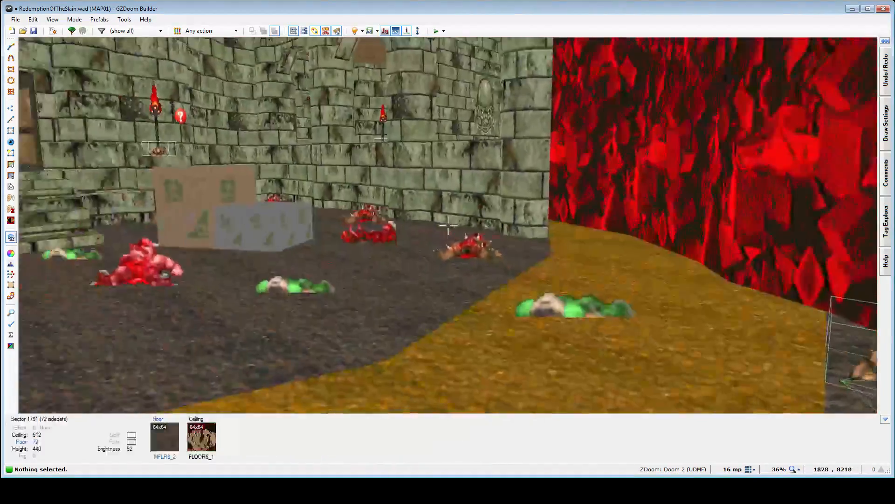
key(w)
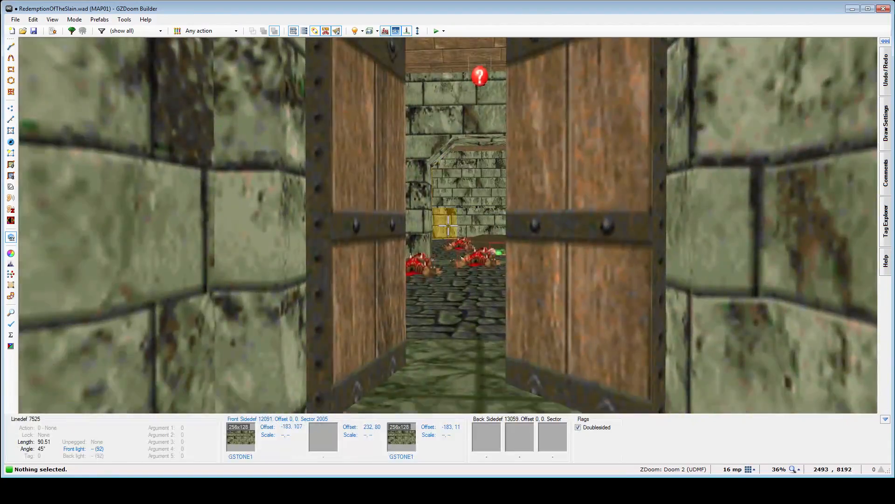
key(s)
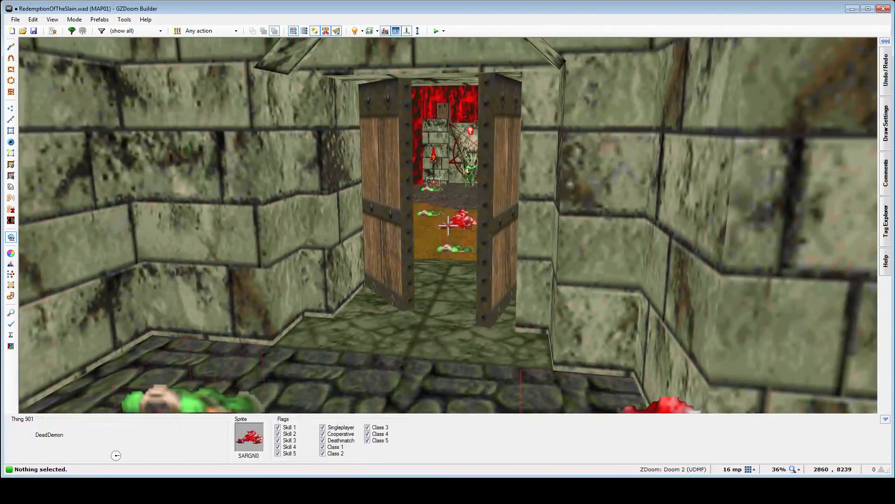
key(w)
key(s)
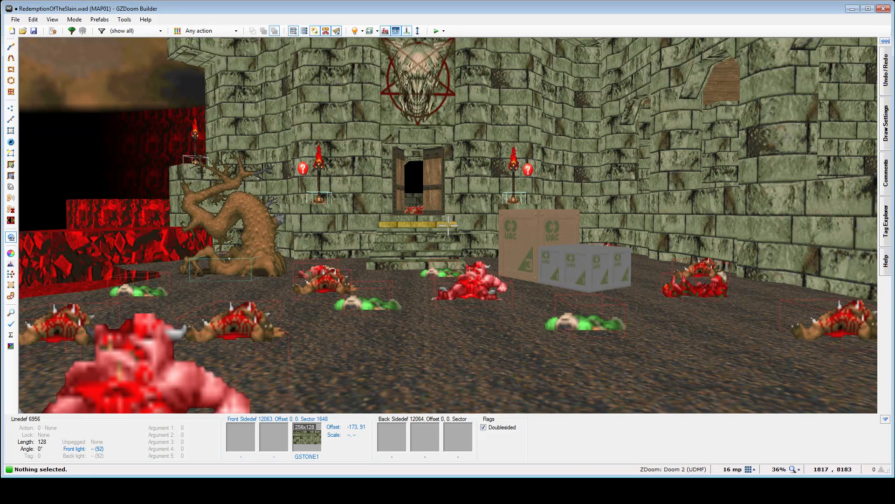
- Examine what the open entrance doors reveal from the stairs and from the hall looking back at the player start
key(w)
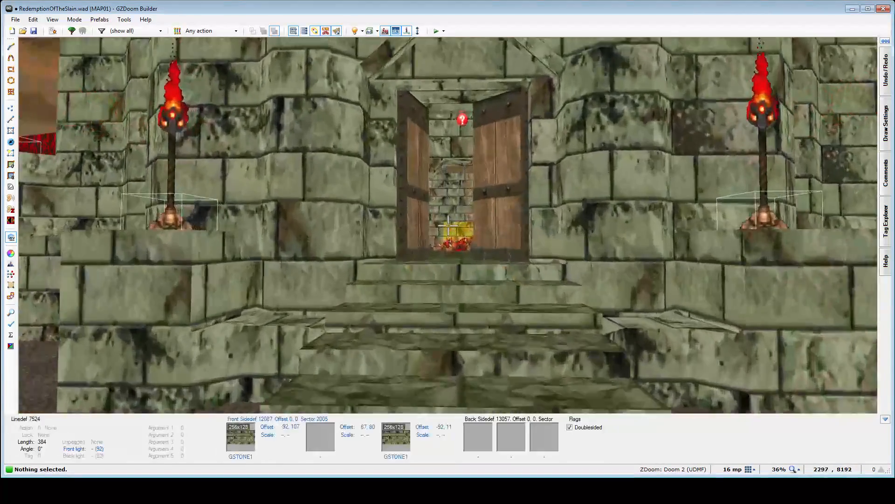
key(w)
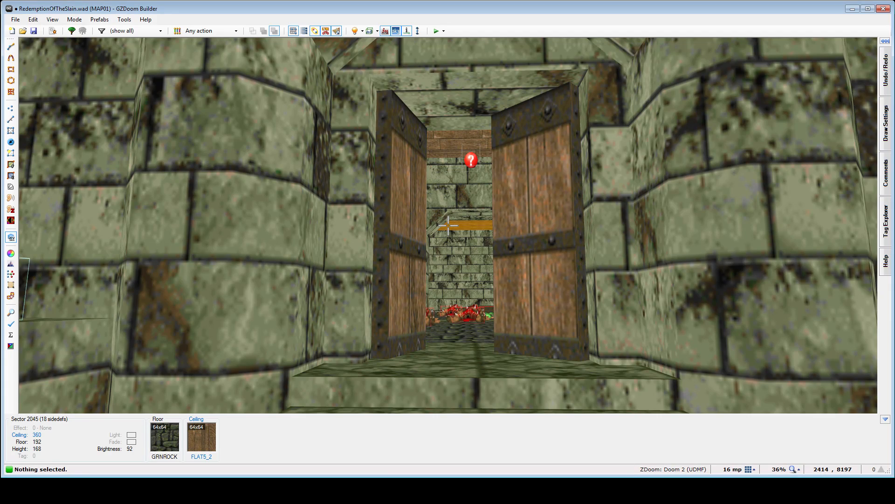
key(d)
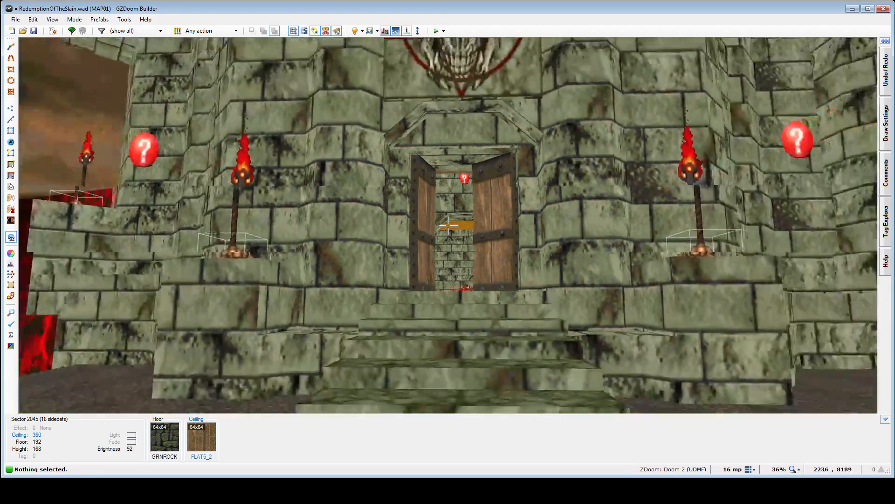
key(e)
key(e)
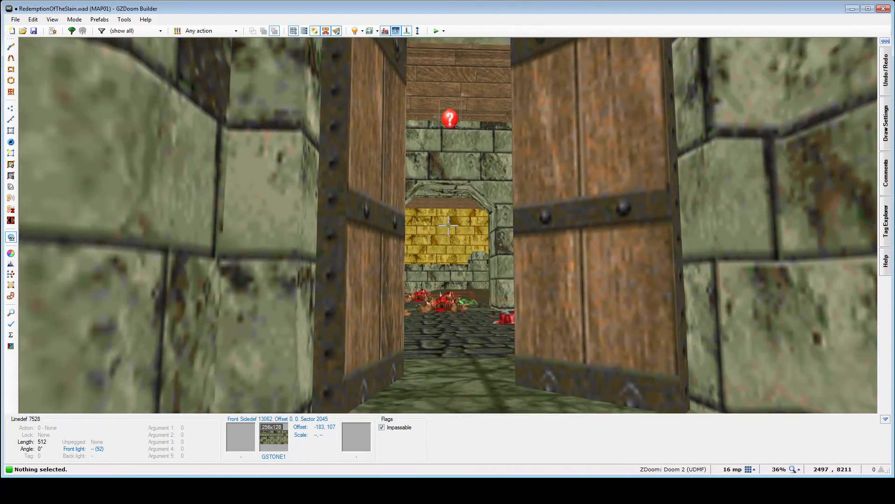
key(e)
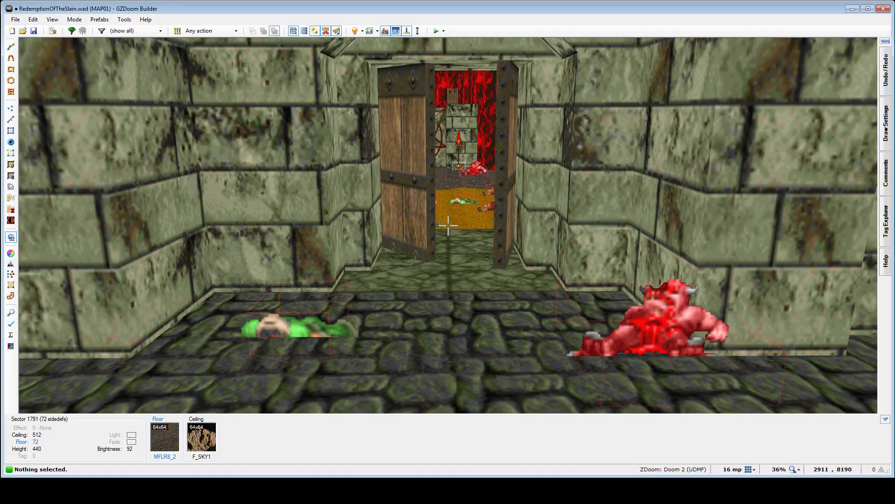
key(w)
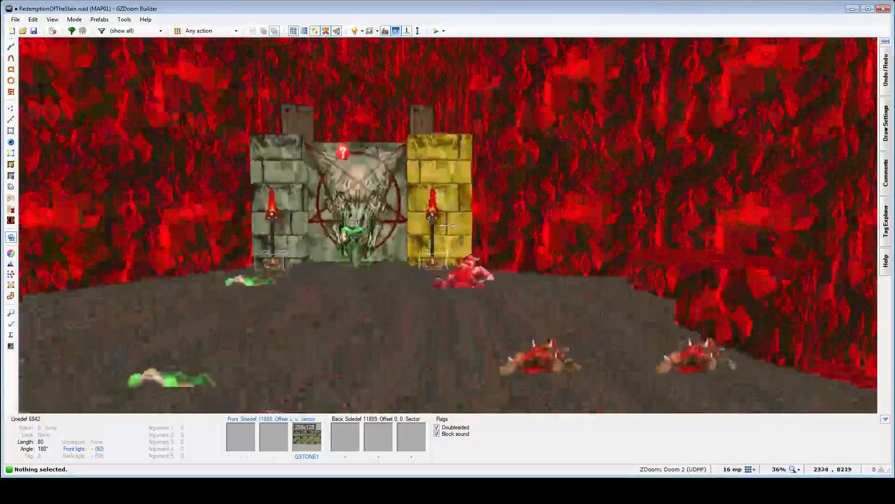
key(w)
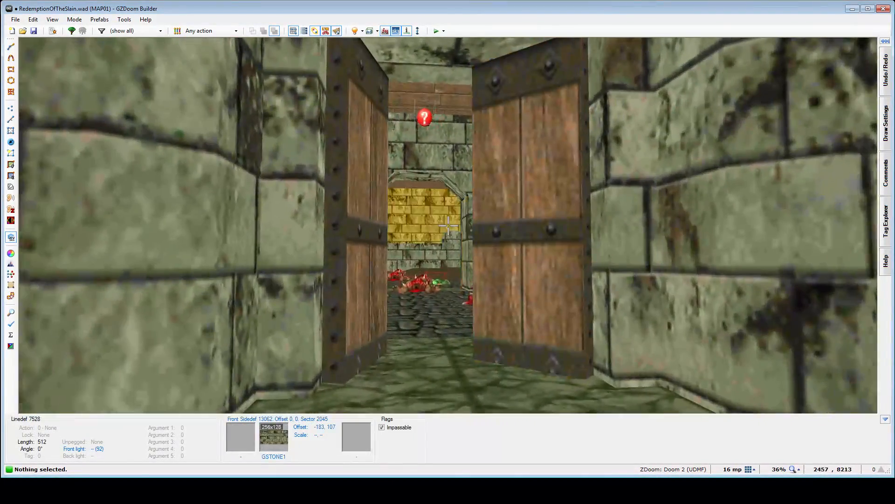
- Walk through the entrance and inspect the interior hall's arches, bookcases, window opening and scattered corpses
key(w)
key(w)
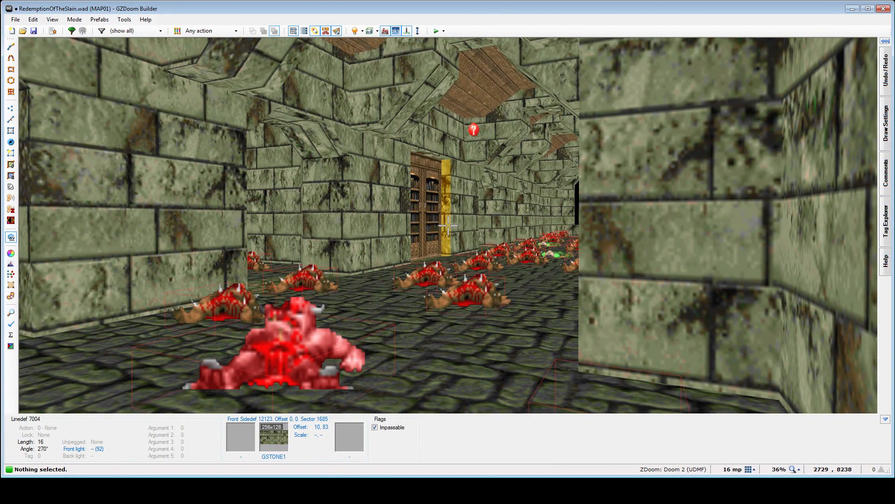
key(w)
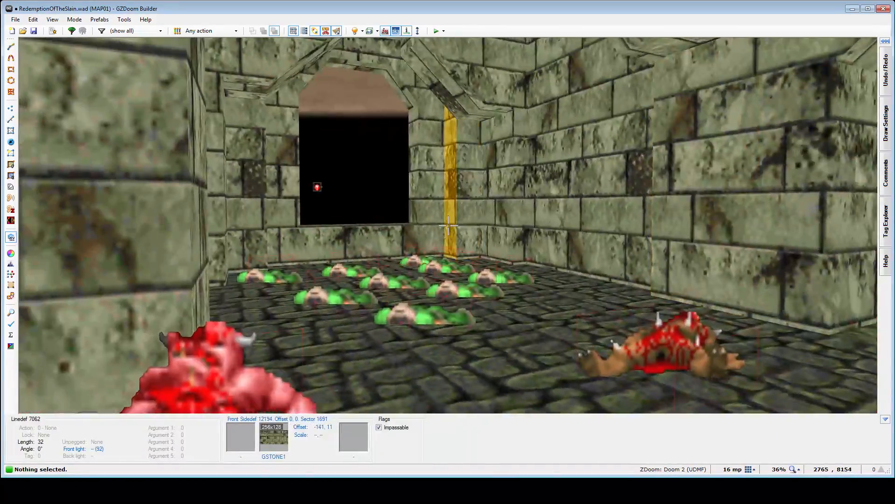
key(w)
- Examine the northern circular-floored hall and its raised ledge in 3D, and locate the hall on the 2D map
key(w)
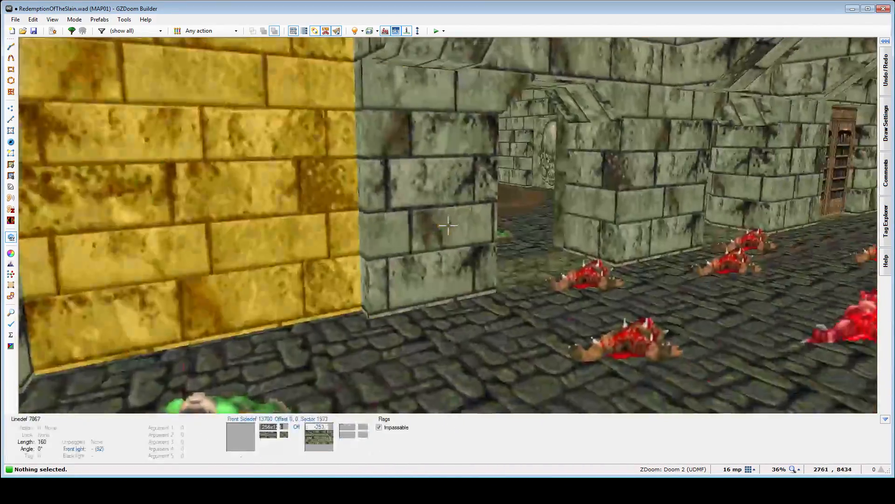
key(w)
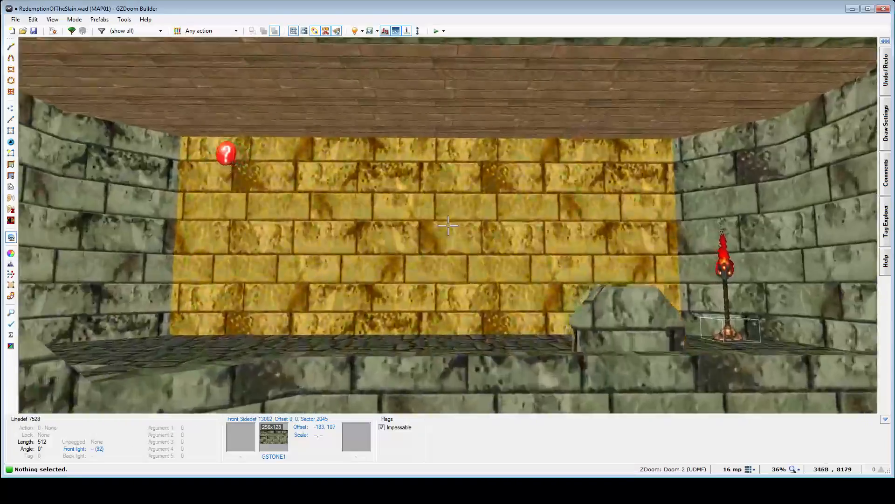
key(w)
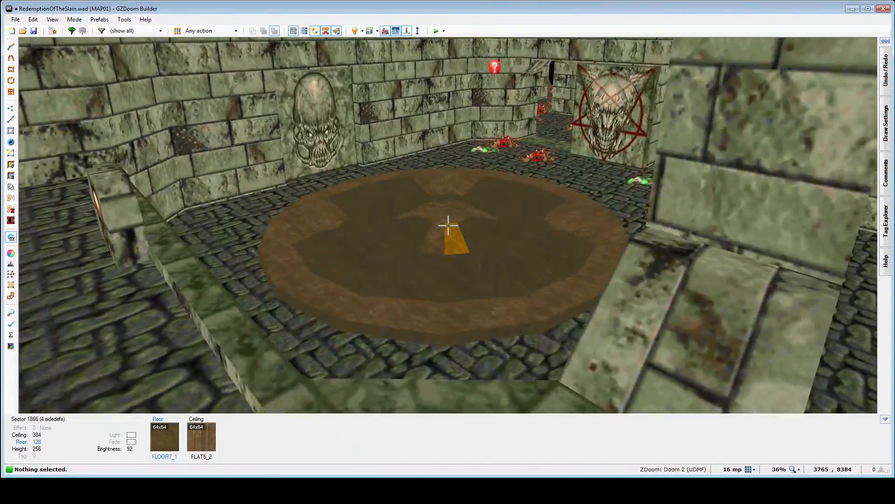
key(w)
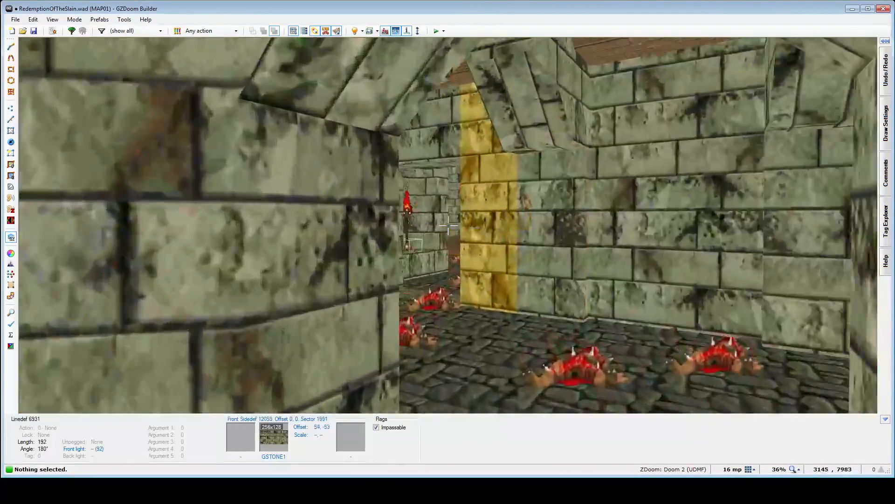
key(w)
scroll(466, 206, down, 1)
scroll(536, 202, up, 8)
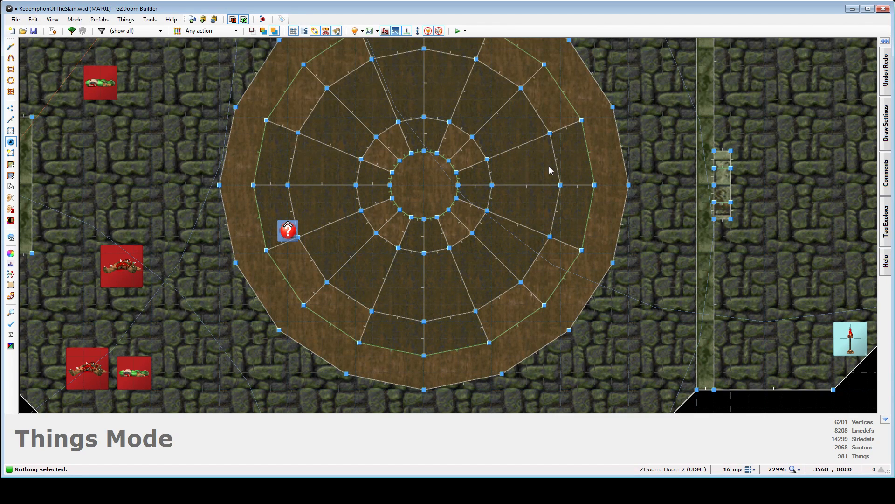
scroll(549, 166, down, 2)
key(w)
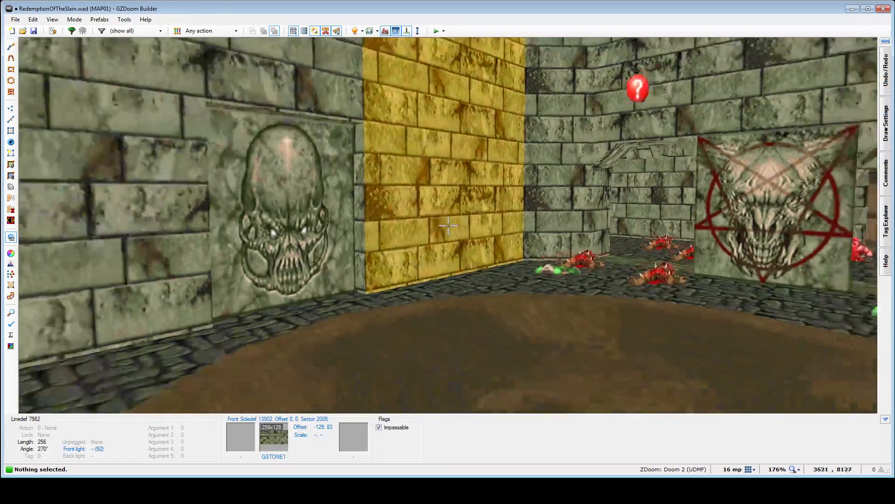
- Inspect the raised circular floor's radial pattern and the surrounding skull reliefs from several sides of the hall
key(d)
key(e)
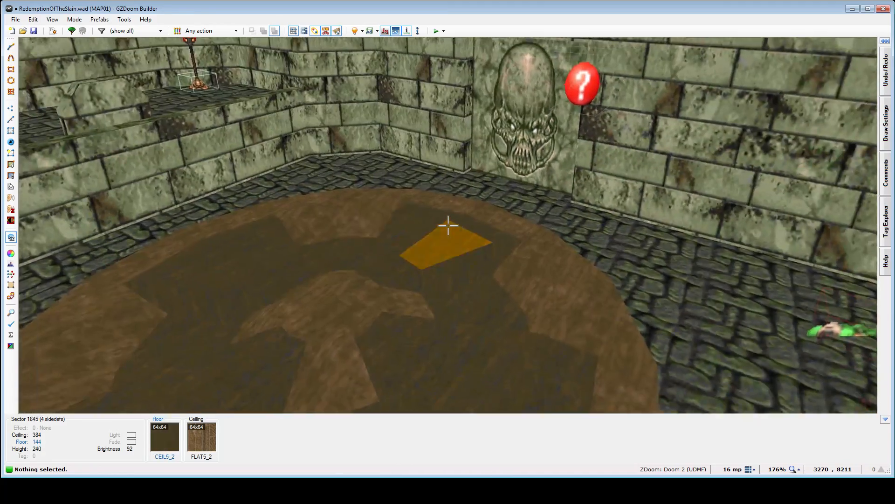
key(s)
key(s)
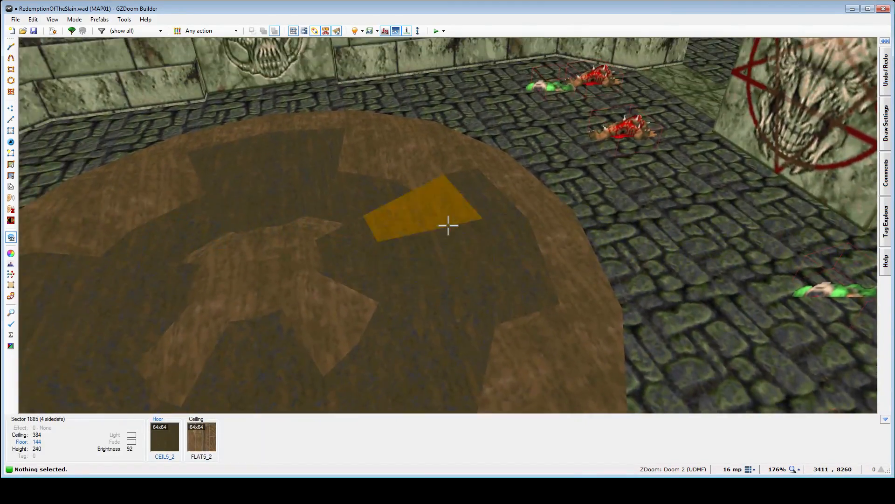
key(f)
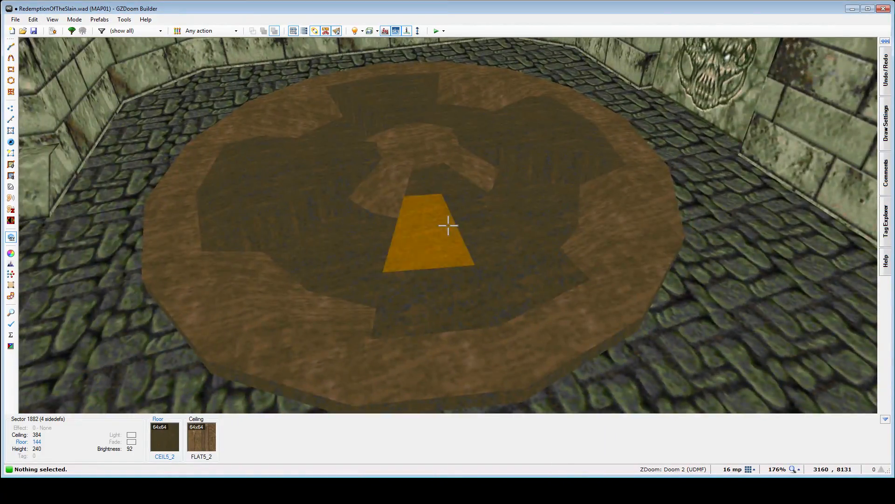
key(s)
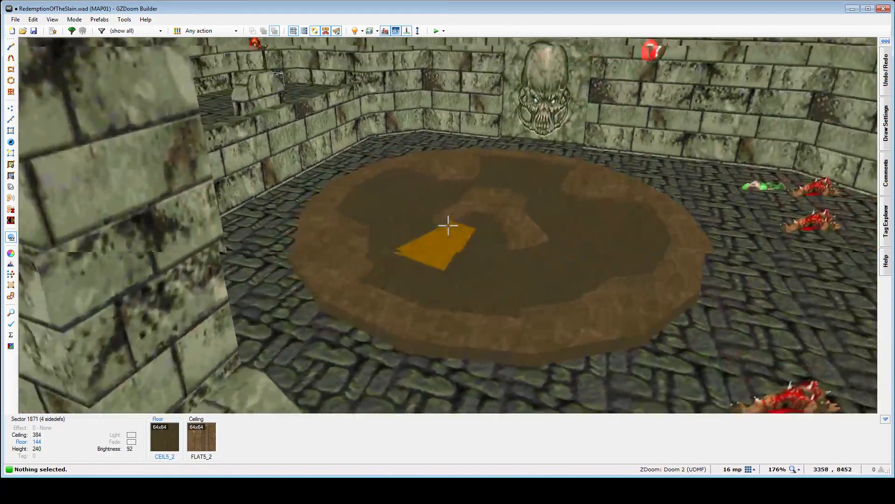
key(d)
key(s)
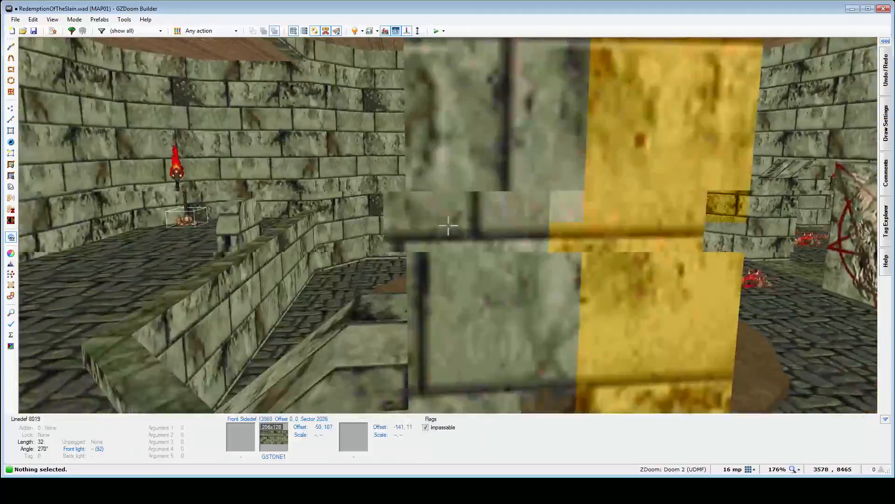
- Check the hall's layout on the 2D map, turn off full brightness, and examine the hall and arched corridor under their real lighting
key(q)
scroll(471, 215, down, 5)
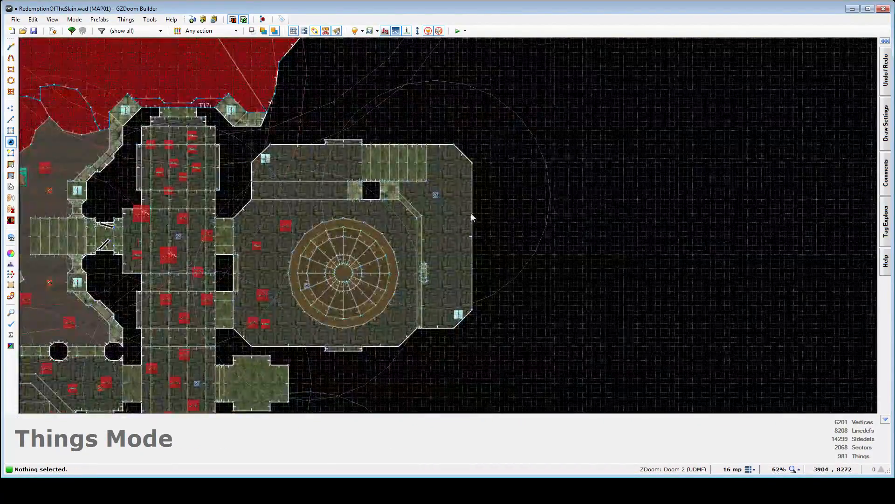
key(q)
key(e)
key(b)
key(e)
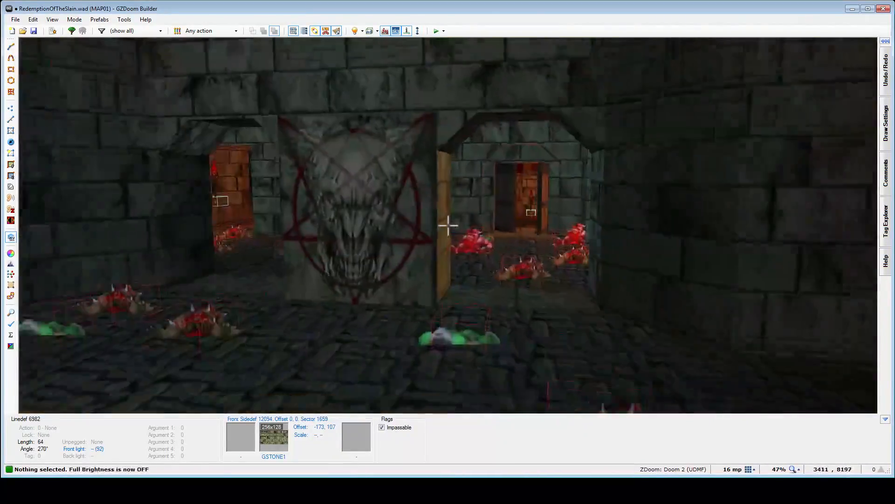
key(e)
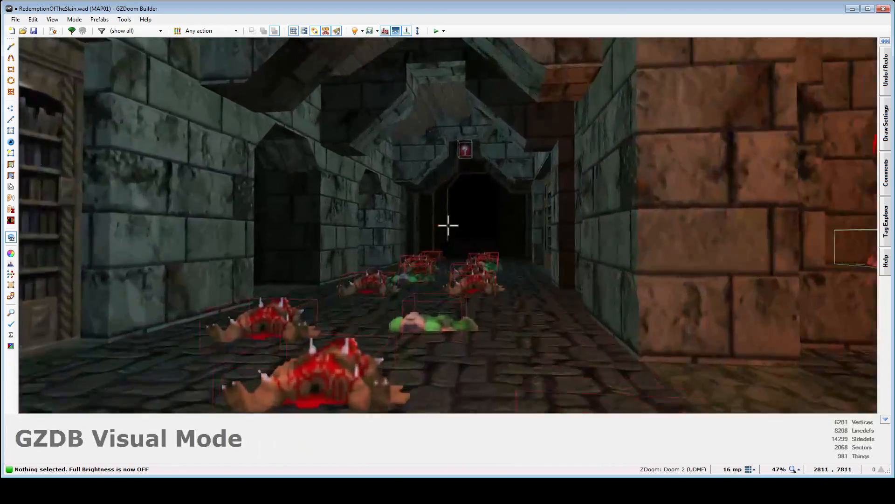
- Examine the darker southern counterpart hall, from its raised back wall to the pentagram face panel between the two archways
key(e)
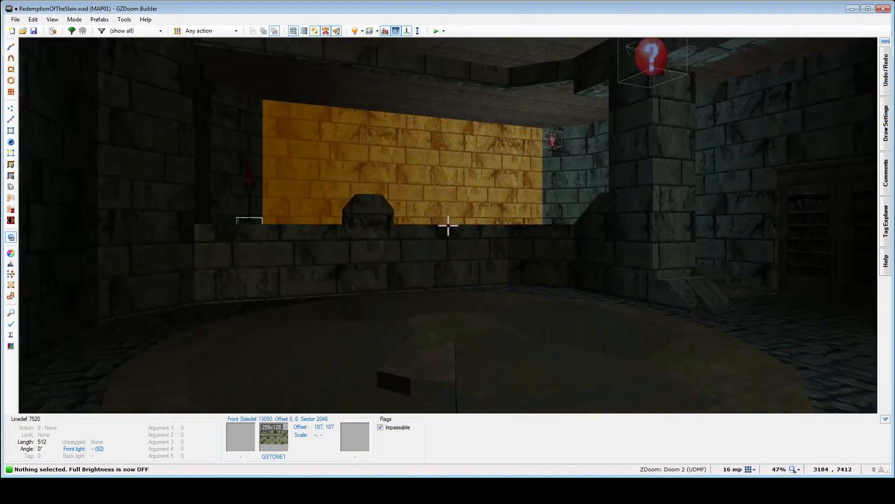
key(e)
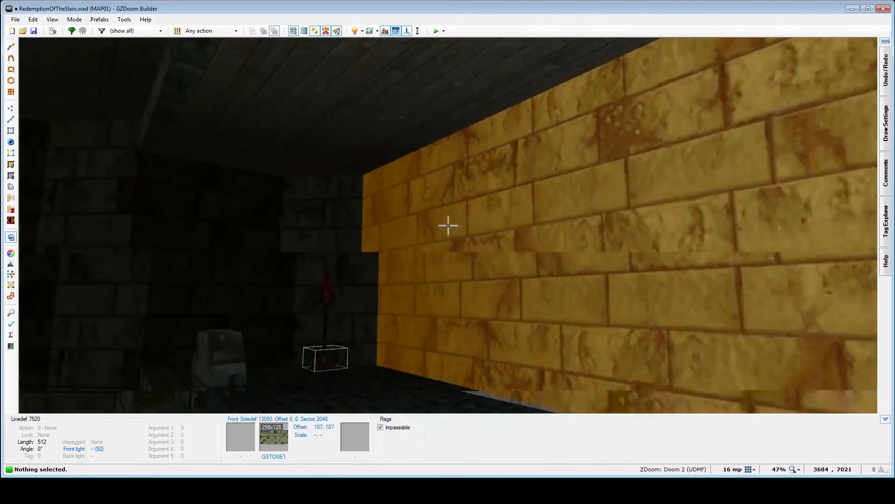
key(e)
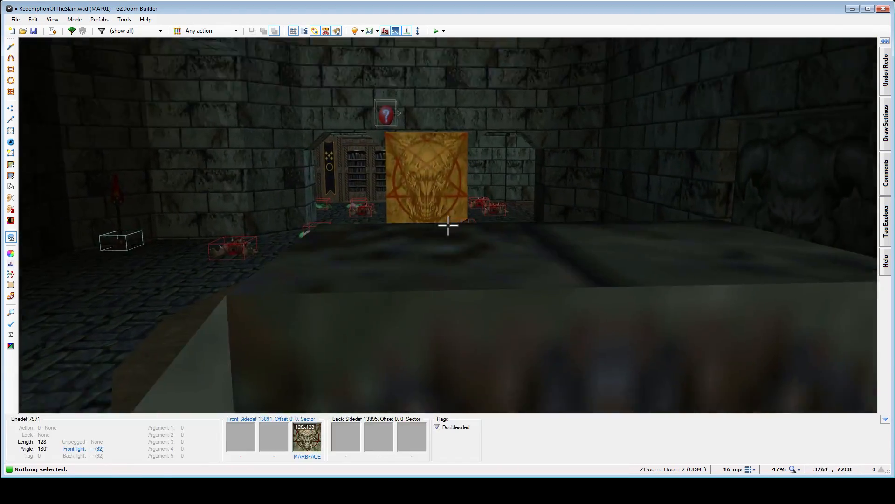
key(w)
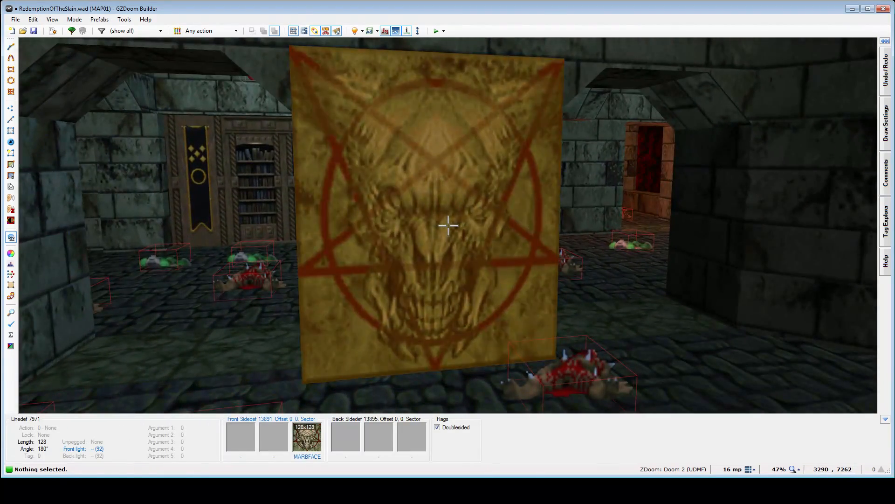
key(d)
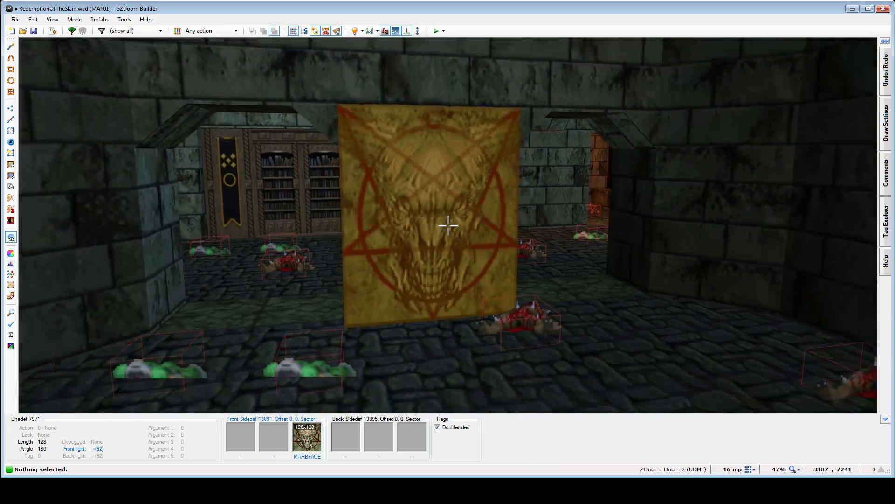
- Inspect the southern hall's horned-face relief, the bookcase beside the stairs and the raised walkway
key(e)
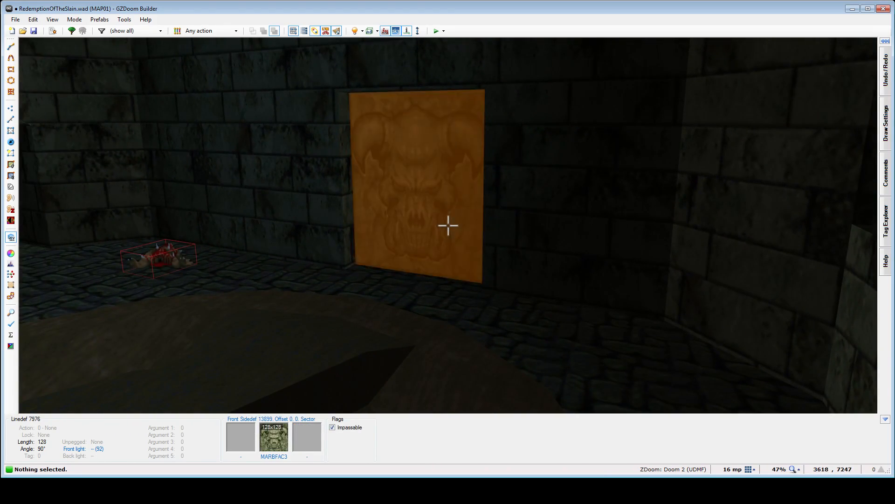
key(e)
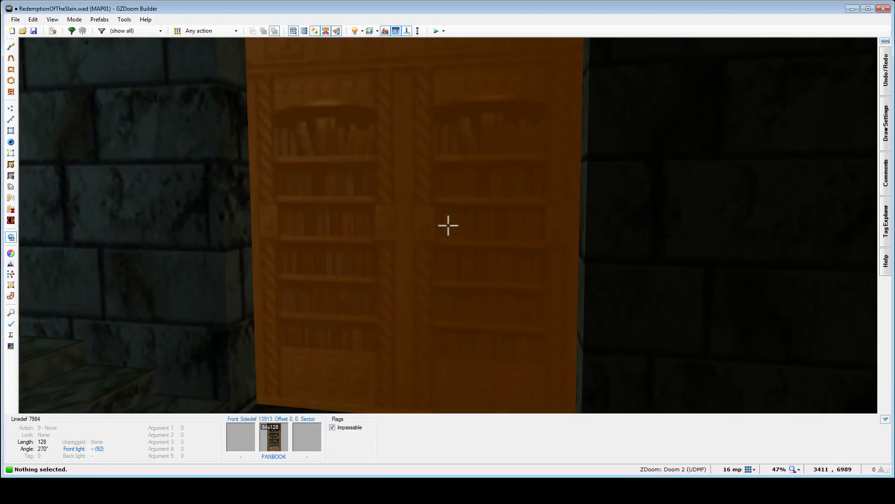
key(d)
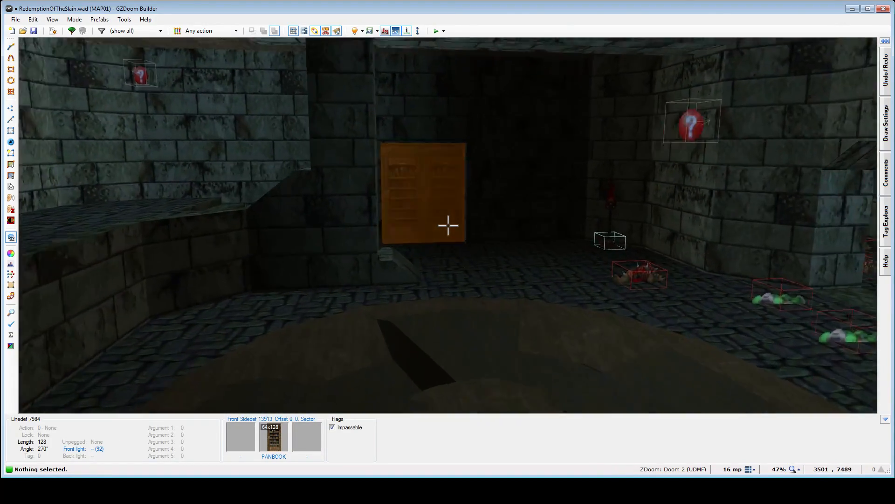
key(d)
key(s)
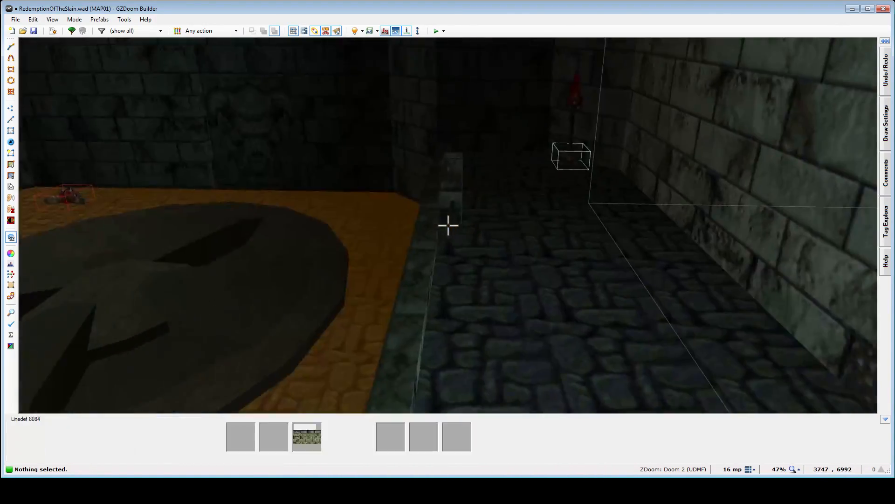
- Examine the skull switch pedestal on the raised walkway and its view over the recessed circular floor
key(e)
key(f)
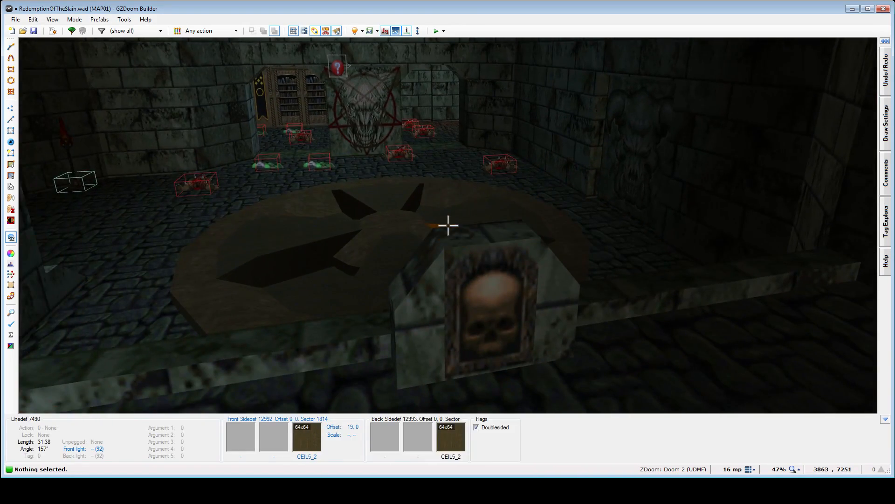
key(s)
key(f)
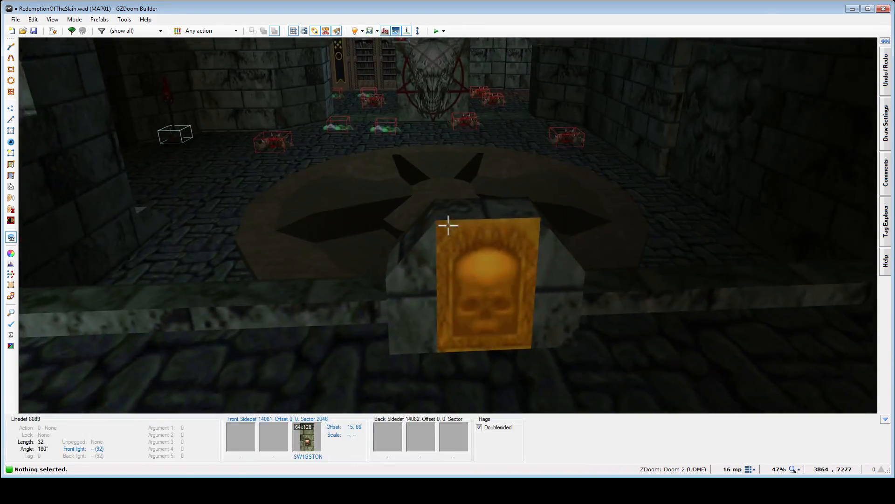
key(s)
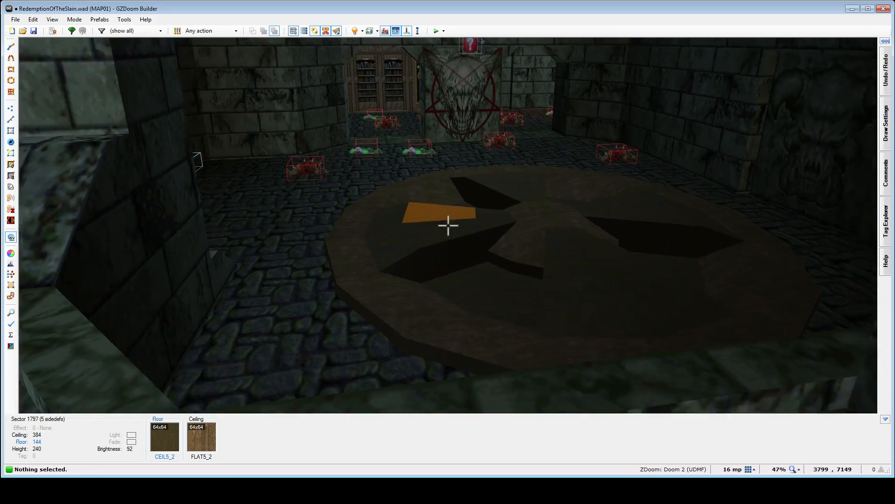
key(f)
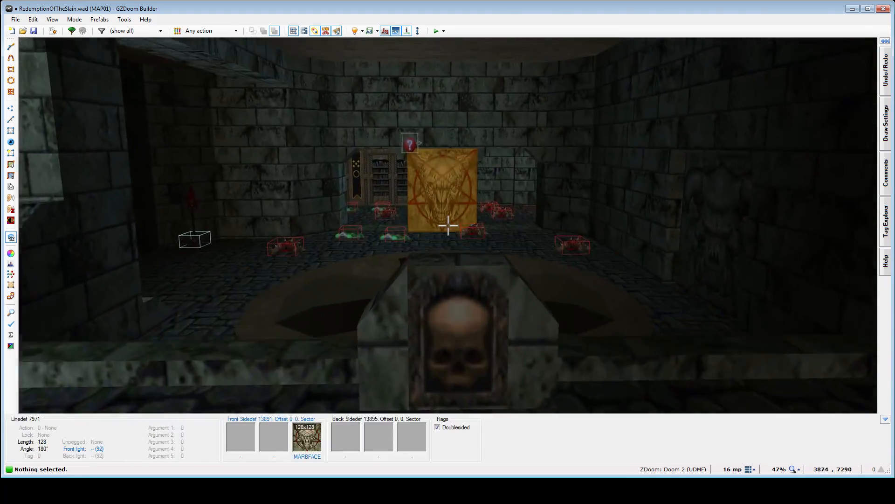
key(e)
key(s)
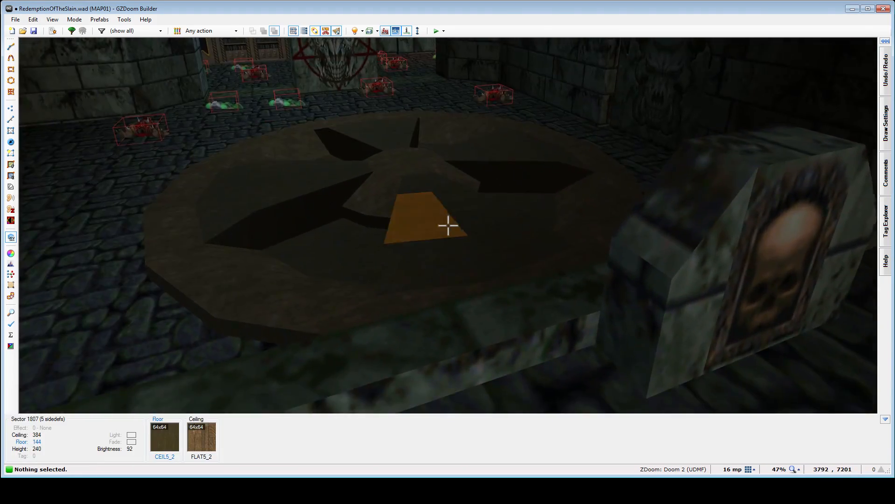
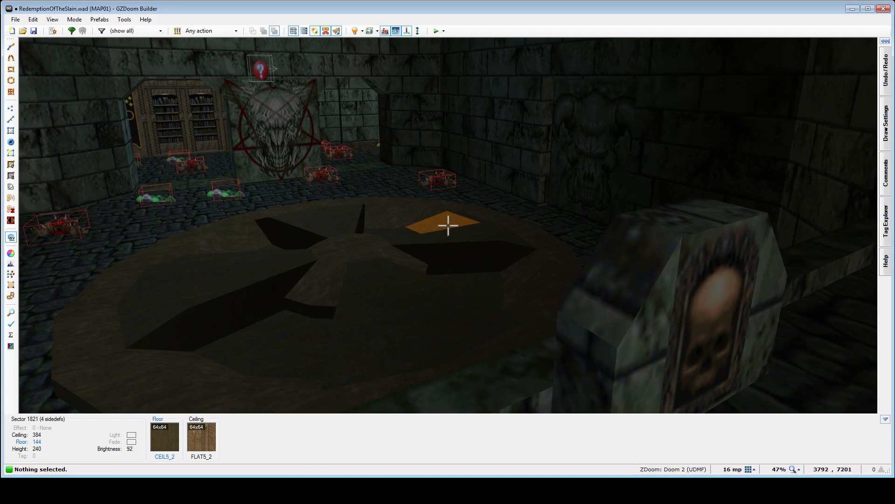
- Compare the skull switch pedestals and raised walkways of the two dark eastern halls, looking over each recessed circular floor
key(f)
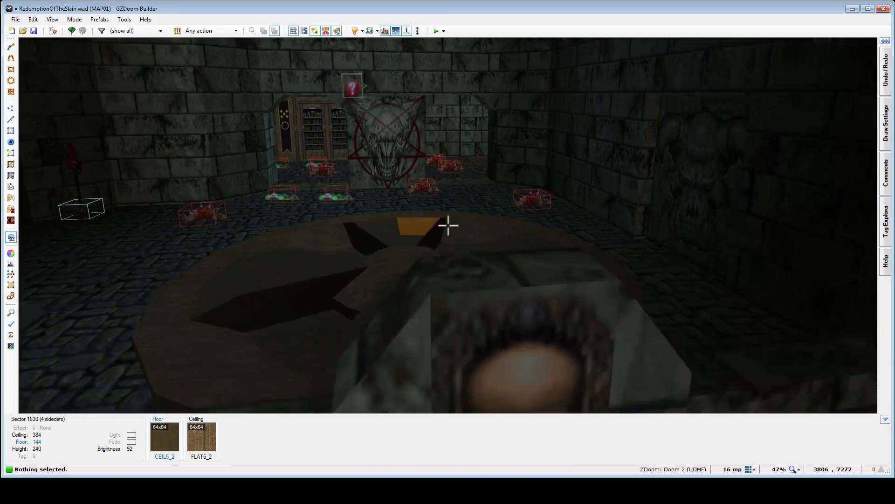
key(d)
key(e)
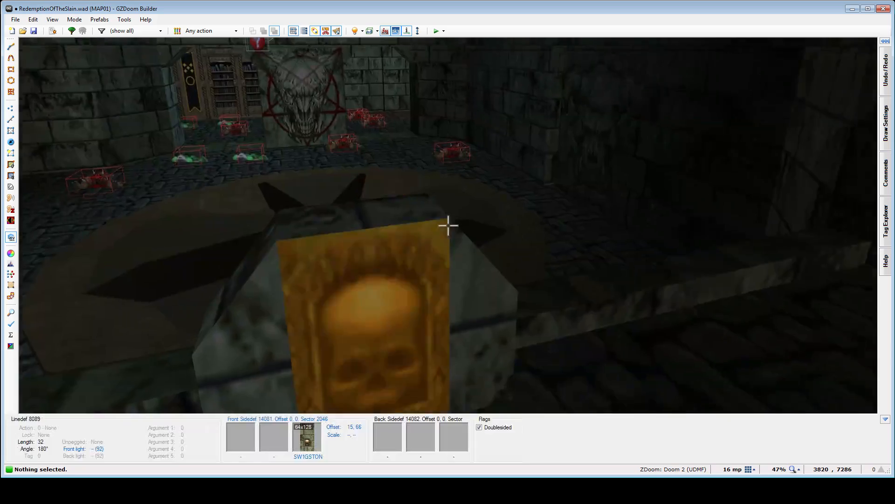
key(f)
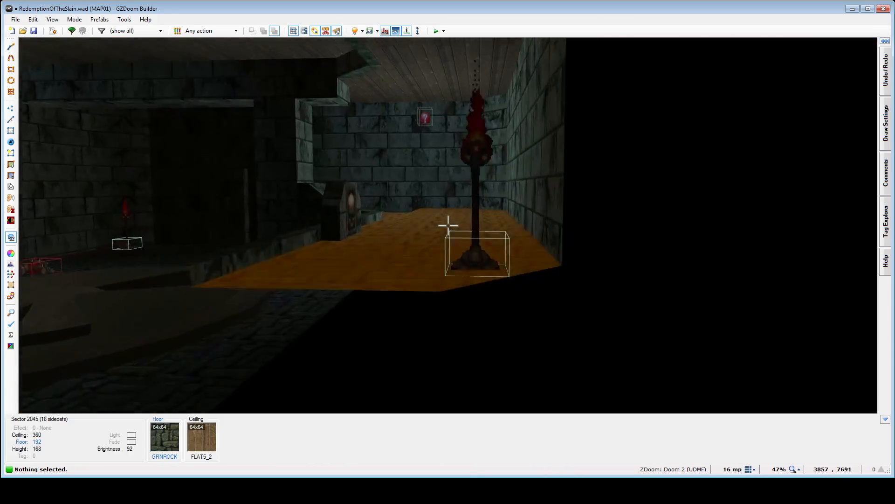
key(f)
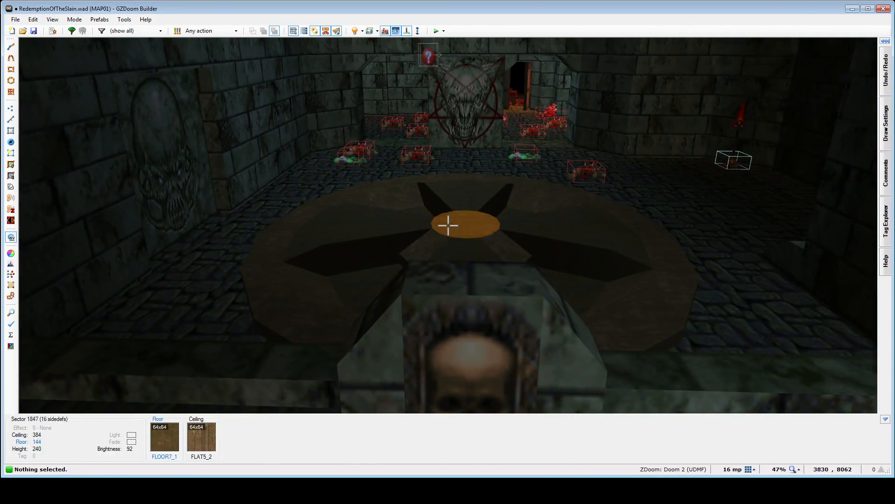
- Examine the large western hall beyond the red-lit archway, including its circular floor, skull relief and pentagram face panel between the stairs
key(e)
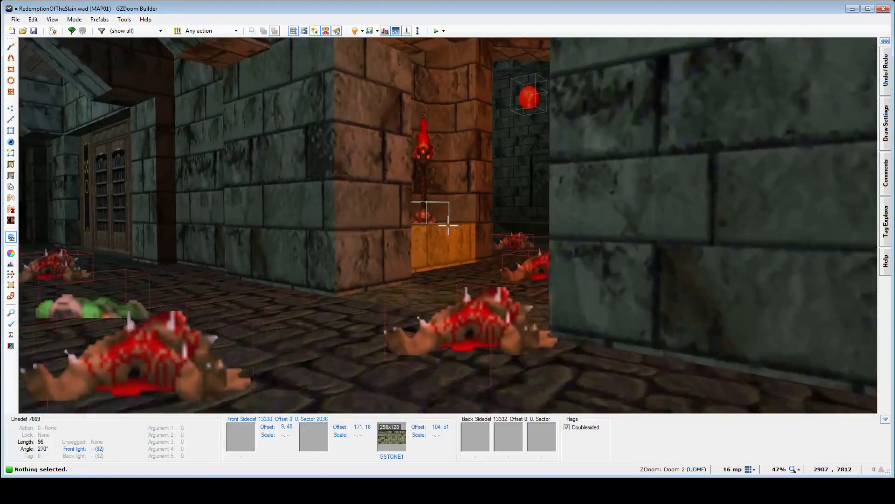
key(e)
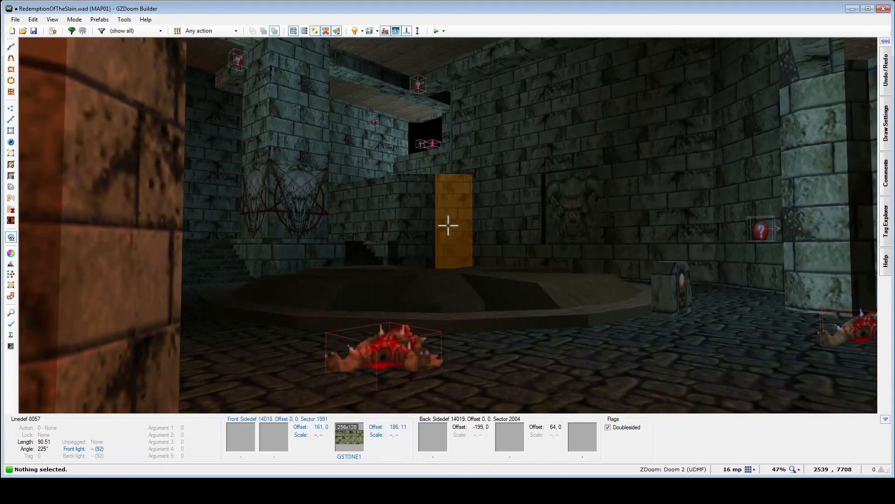
key(f)
key(e)
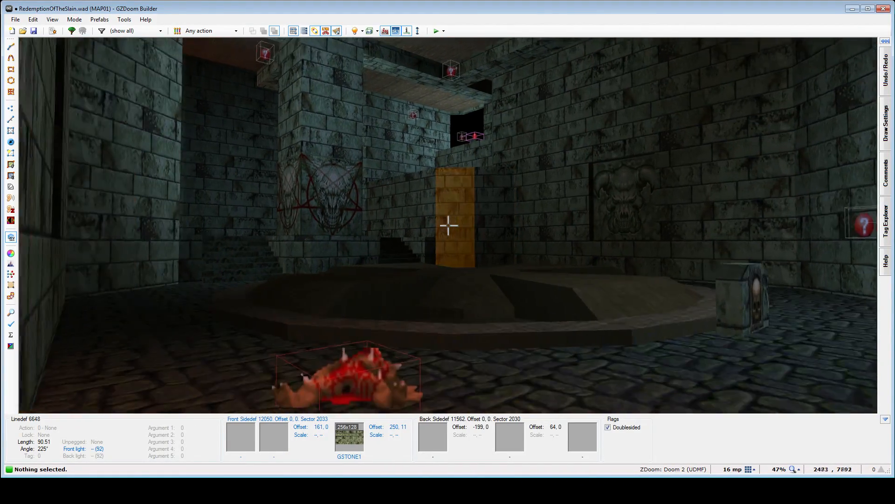
key(f)
key(e)
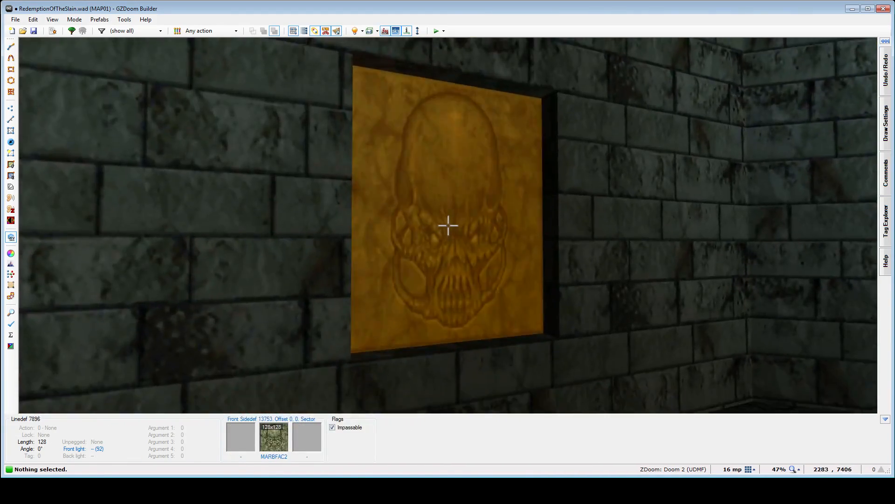
key(e)
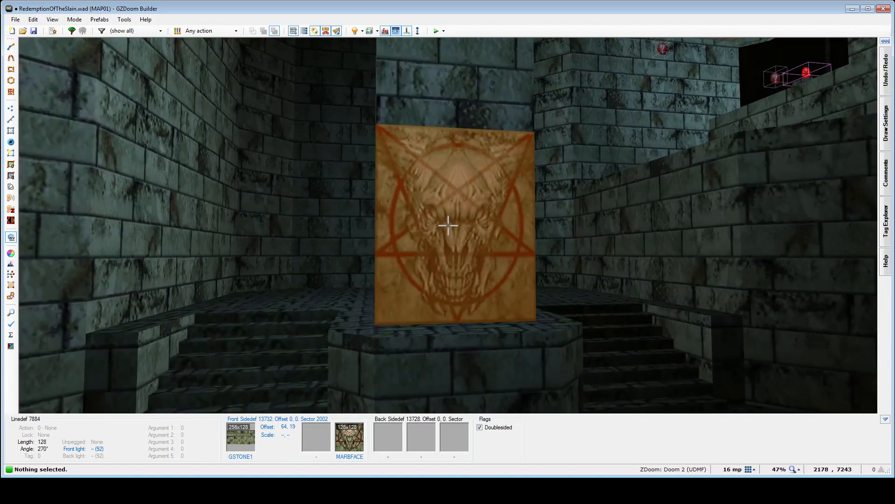
key(e)
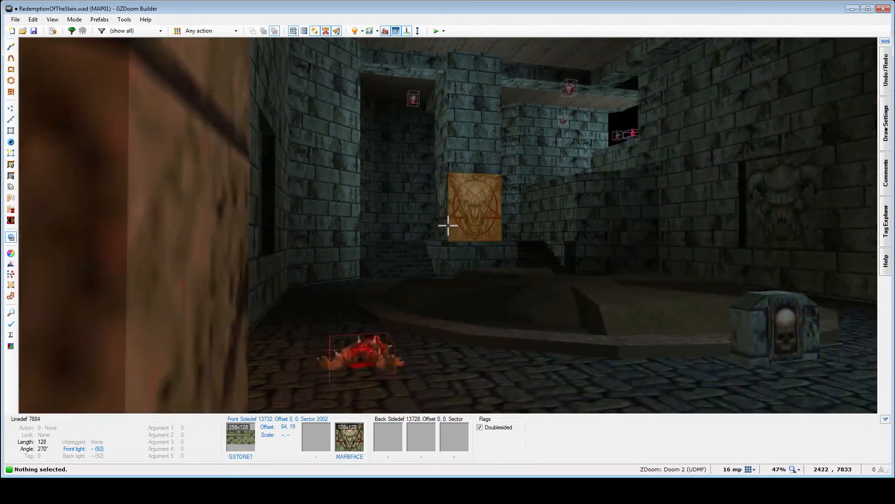
- Check the view along the red-lit passage to the bookcase, and inspect the circular floors and walls of both eastern halls
key(s)
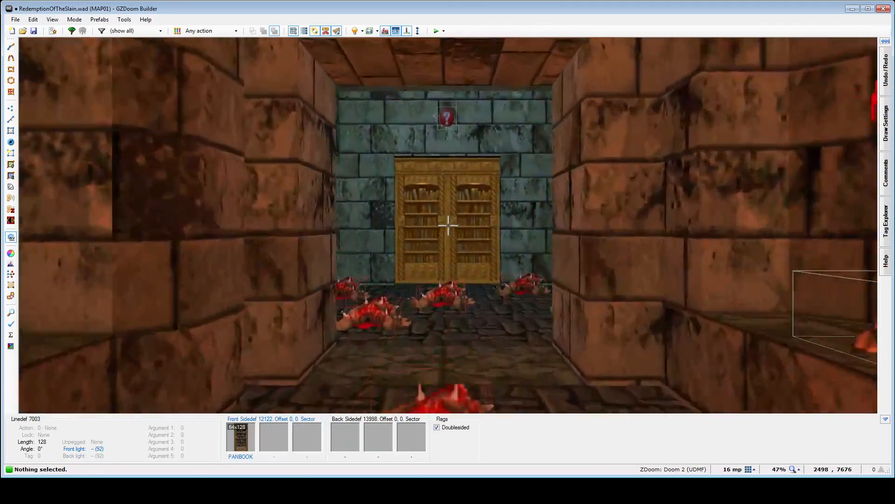
key(e)
key(e)
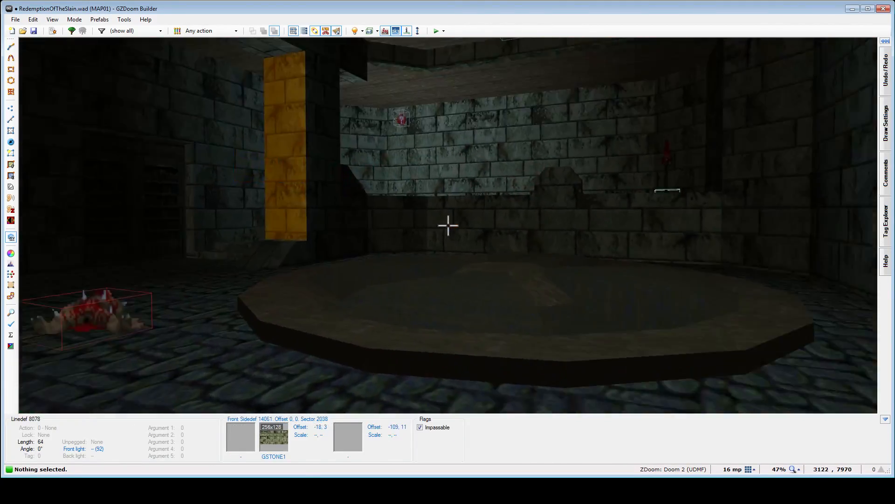
key(e)
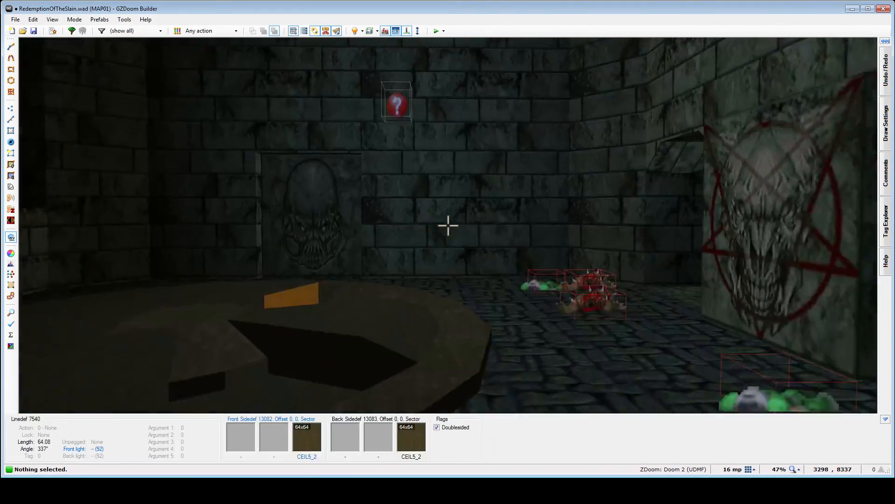
key(e)
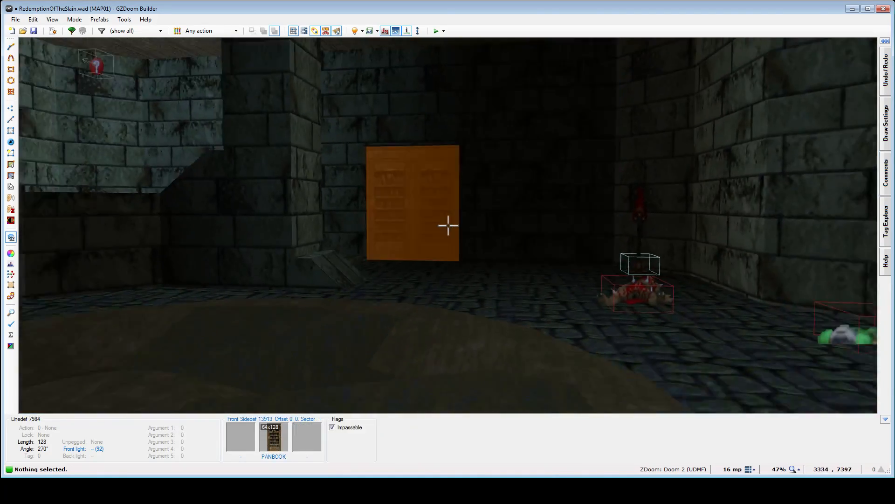
- Inspect the western hall's skull switch pedestal and the sightlines between that hall and the bookcase across the red-lit passage
key(e)
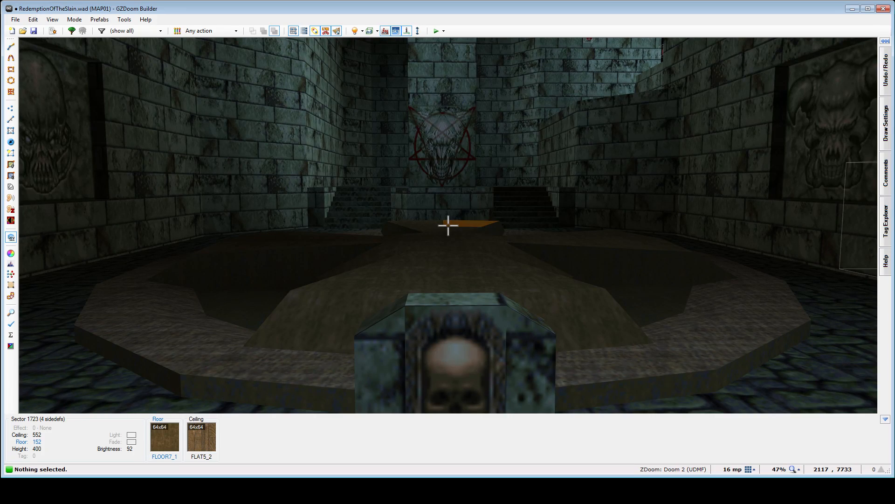
key(e)
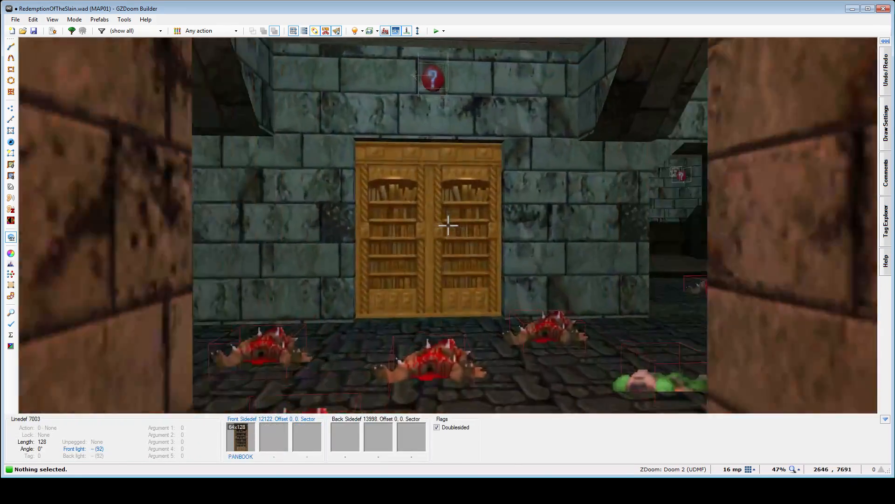
key(f)
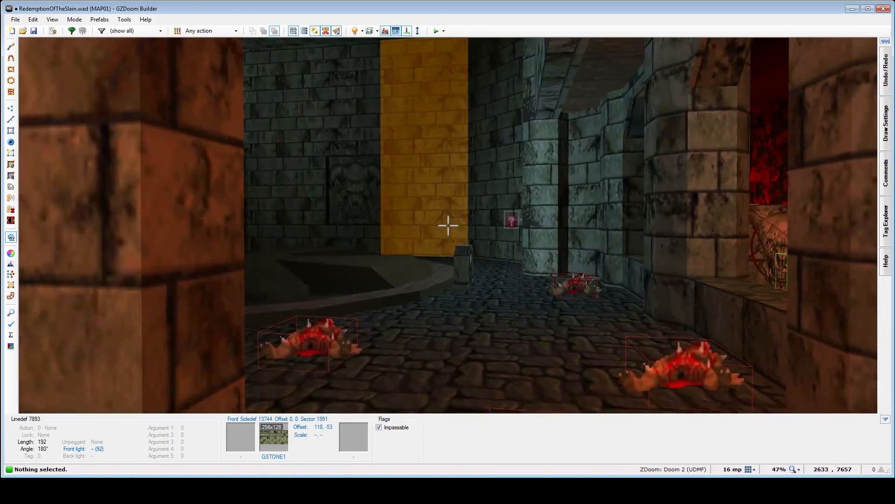
key(e)
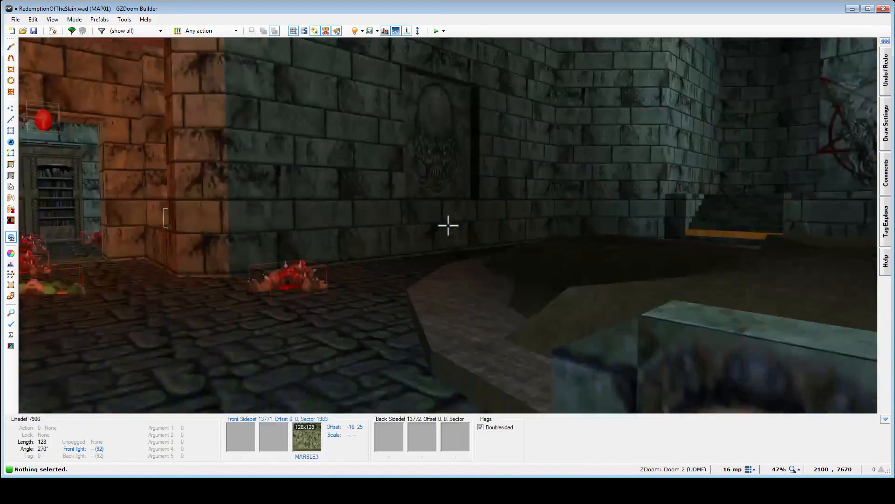
- Compare the eastern halls' raised back walls and pentagram face panels, viewing each hall separately and both side by side
key(e)
key(e)
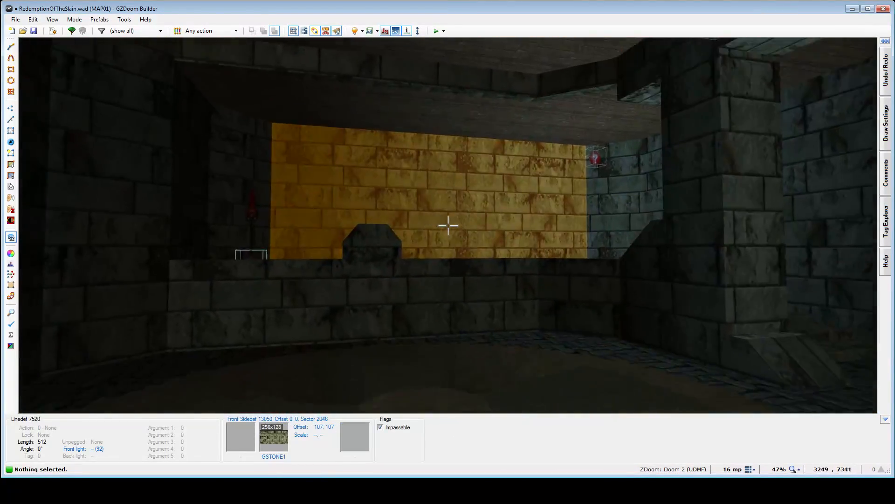
key(e)
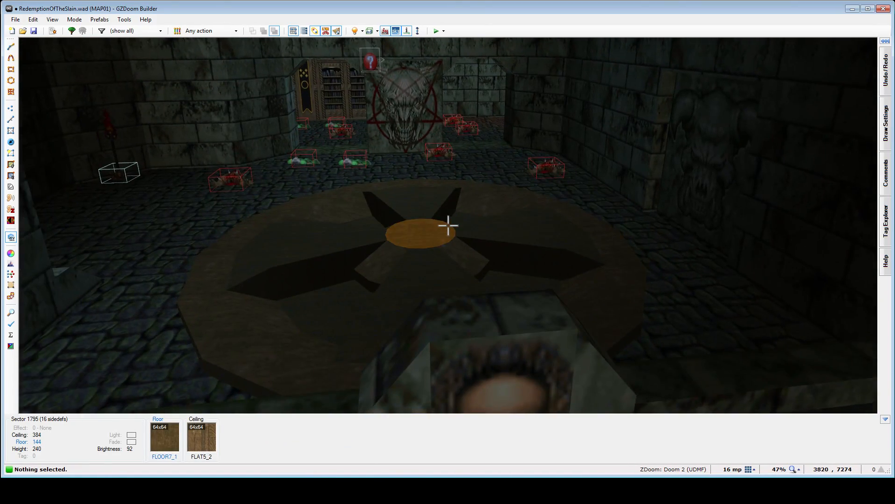
key(f)
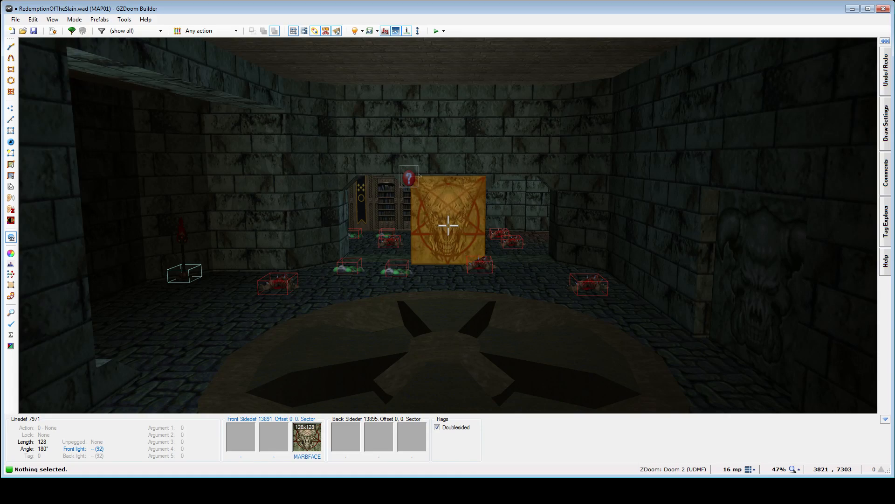
key(f)
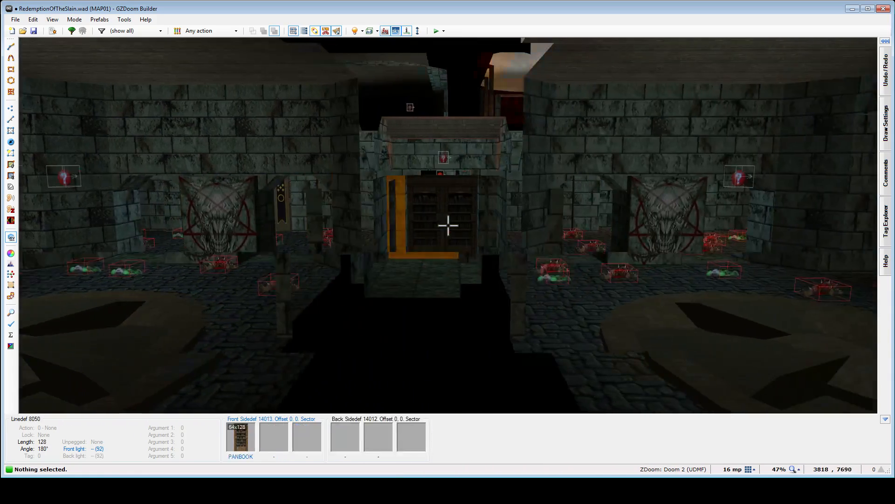
key(f)
key(e)
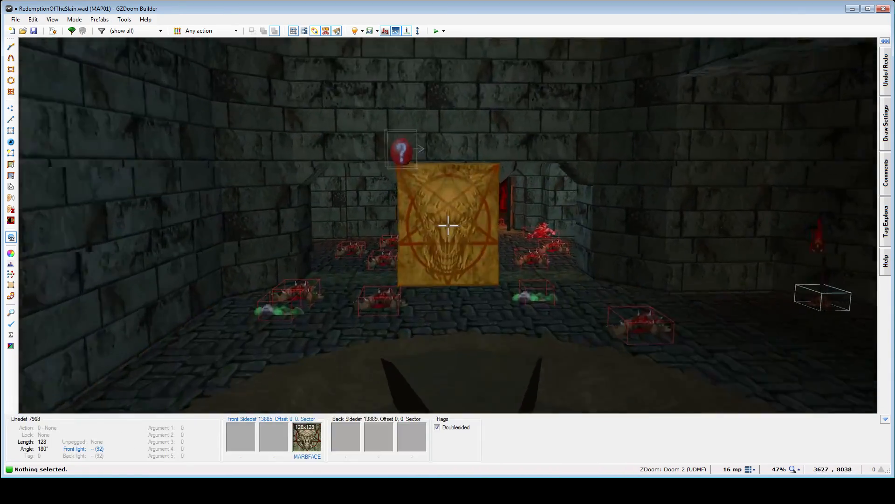
- Examine the western hall's pentagram face panel between the stairs and the skull switch pedestal facing it across the circular floor
key(e)
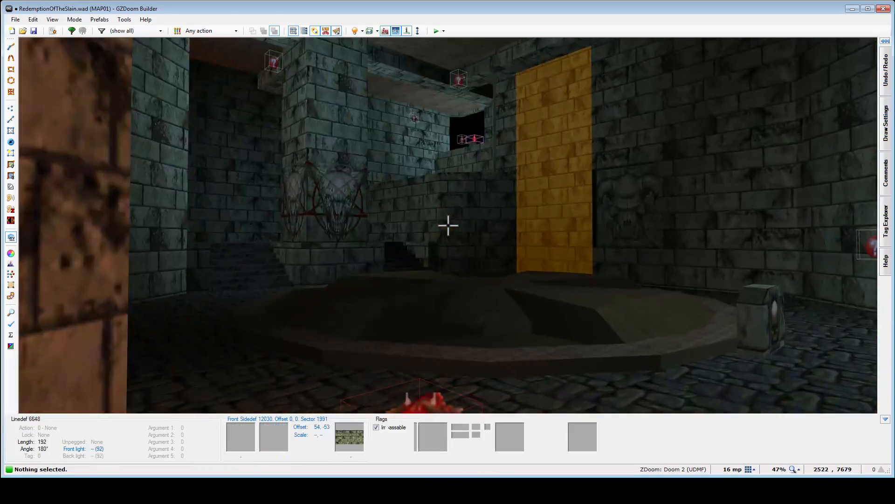
key(d)
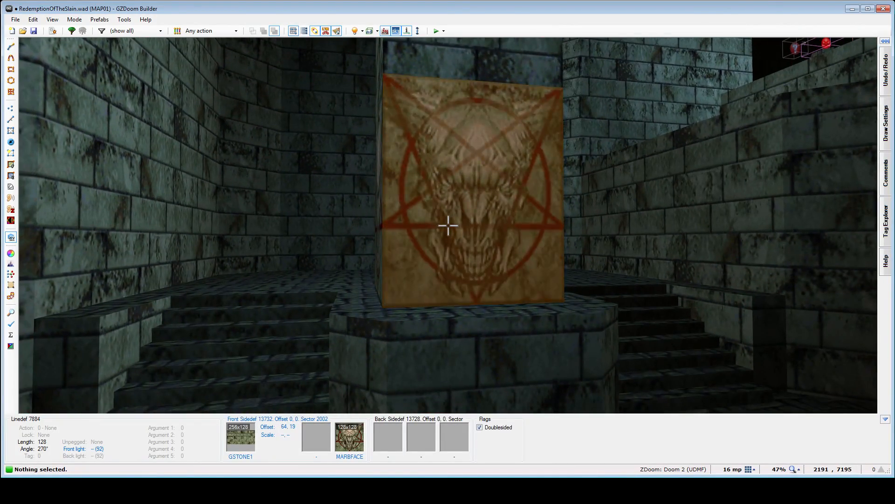
key(f)
key(e)
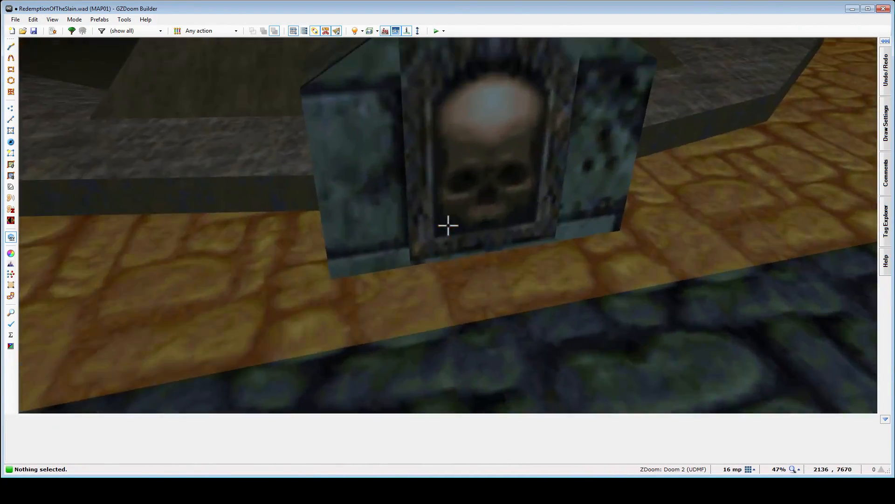
key(e)
- Inspect the skull switch pedestal in the narrow green-stone alcove and its stone texture up close
key(e)
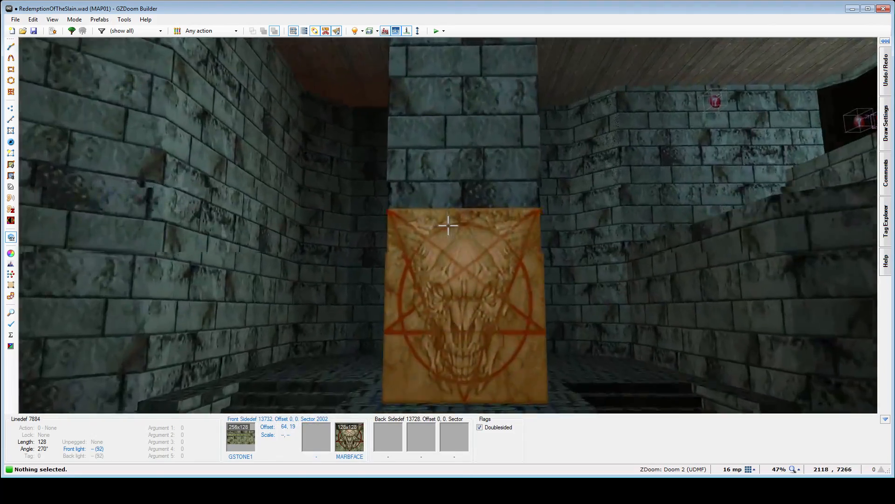
key(e)
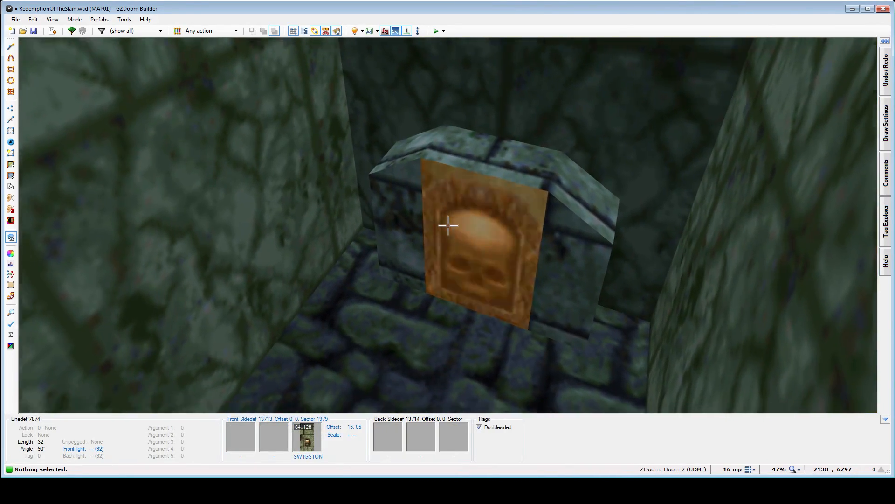
key(e)
- Examine the segments of the western hall's circular floor from above and compare them with the northeastern hall's circular floor
key(e)
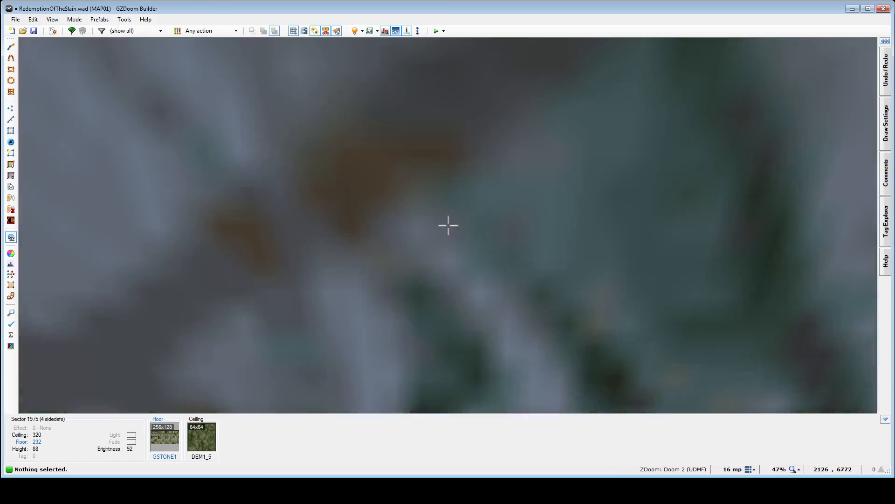
key(e)
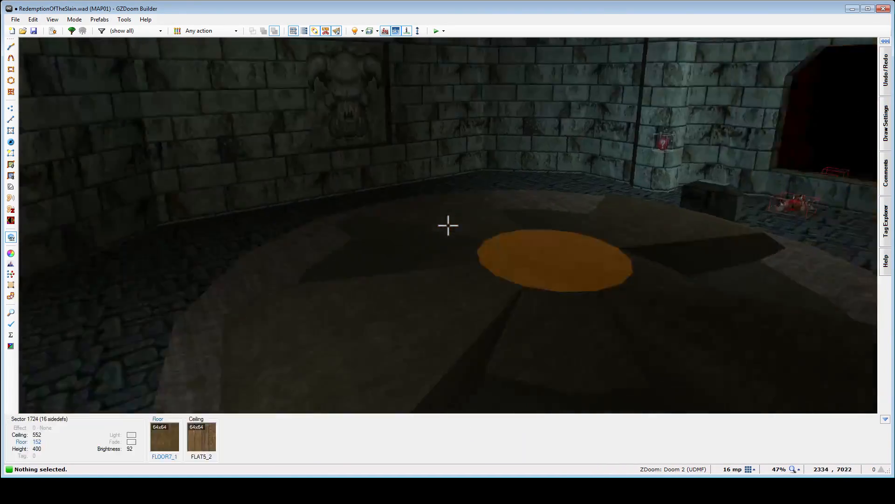
key(e)
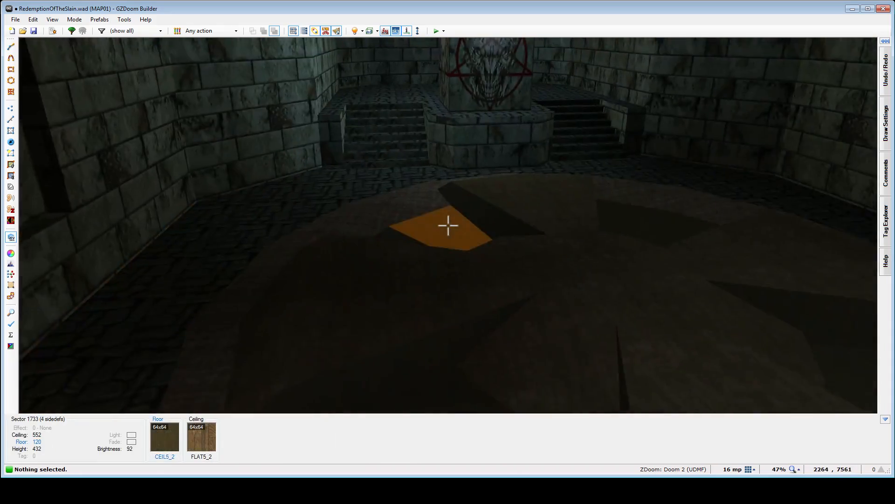
key(f)
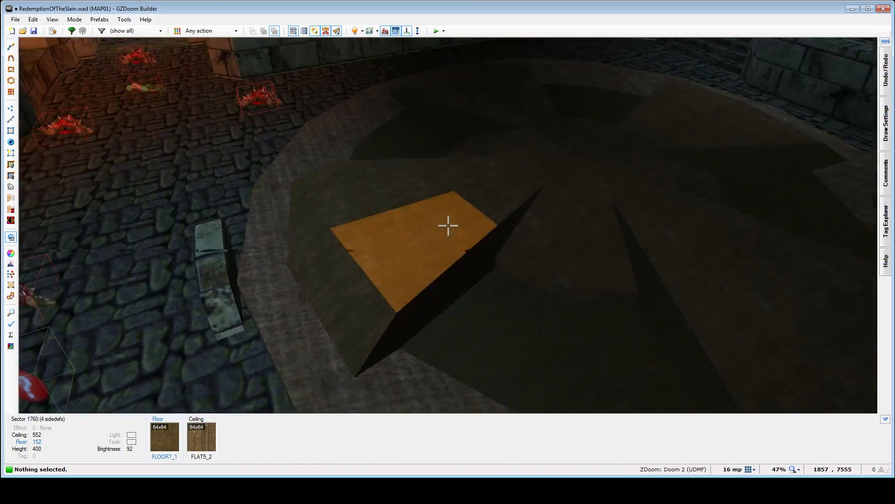
key(d)
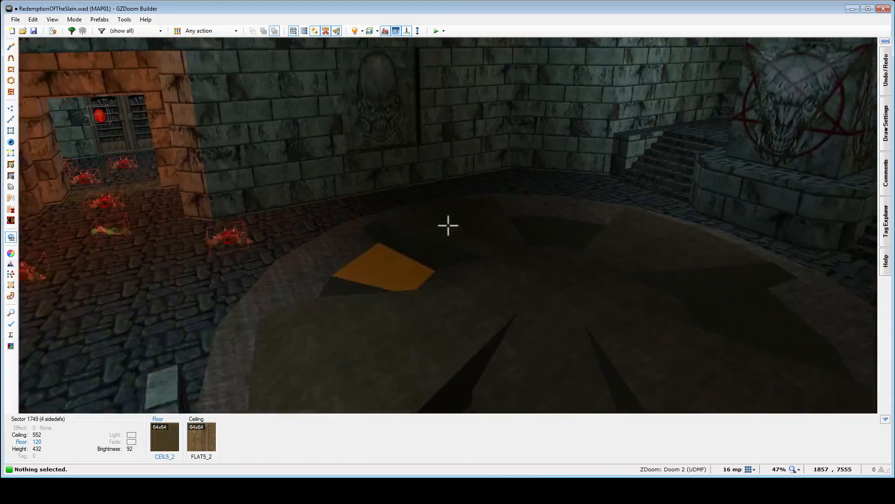
key(e)
key(d)
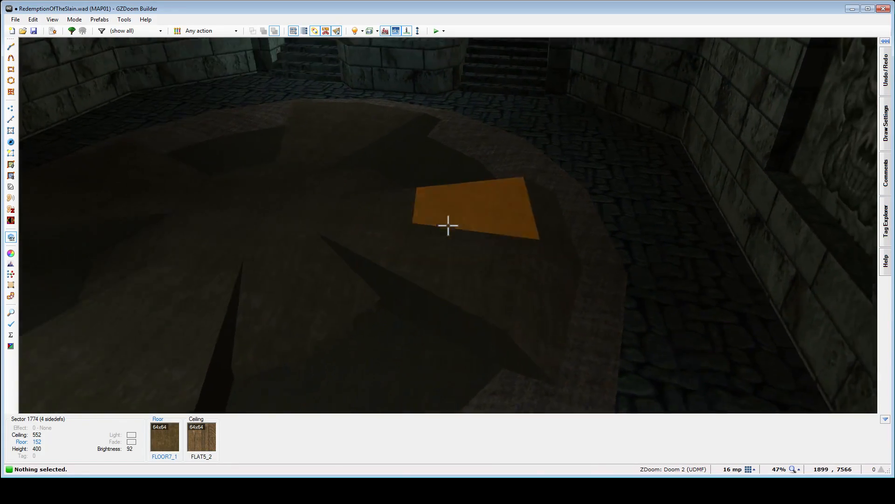
key(e)
key(d)
key(e)
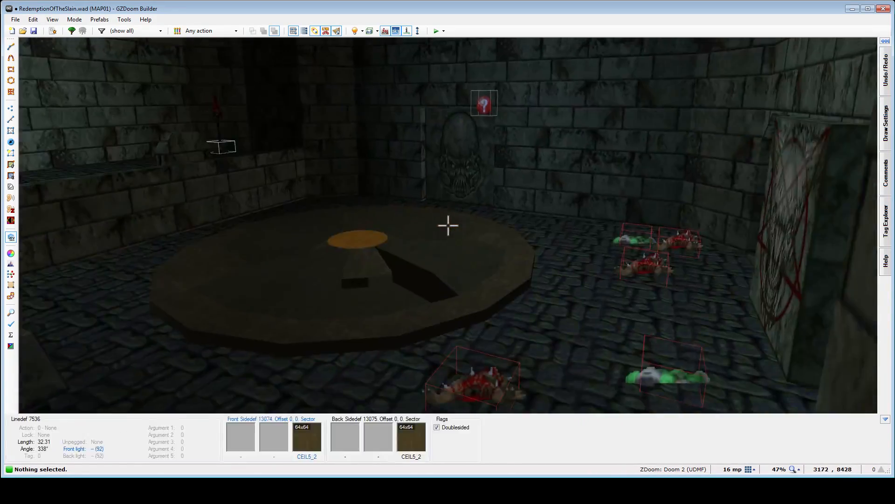
- Compare the western hall's circular floor with the northeastern hall's, including how the skull switch pedestal faces the pentagram panel, returning to the central corridor
key(e)
key(e)
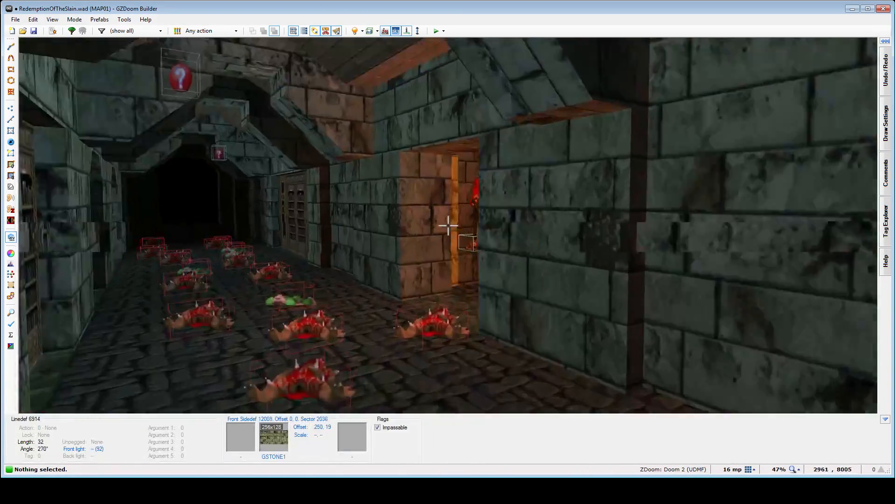
key(d)
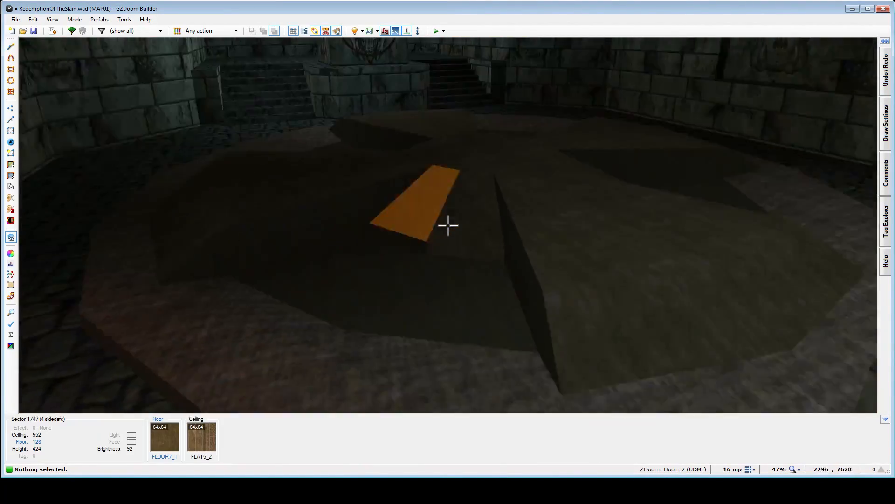
key(f)
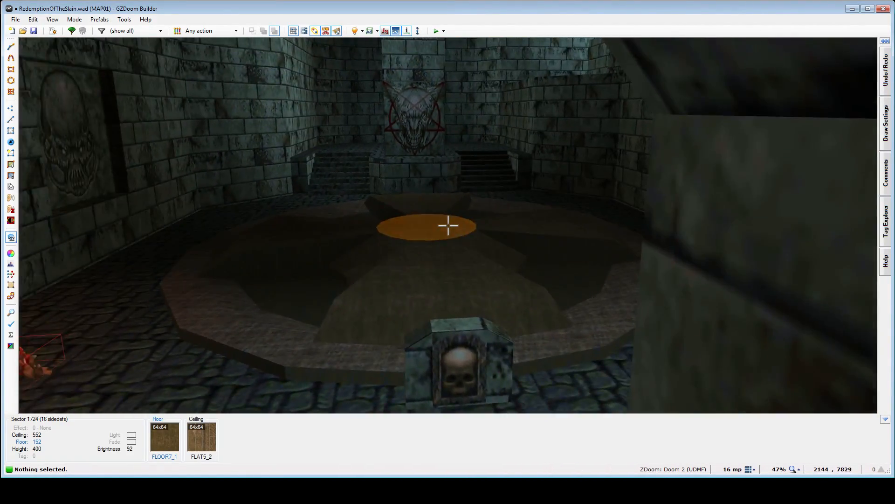
key(e)
key(f)
key(e)
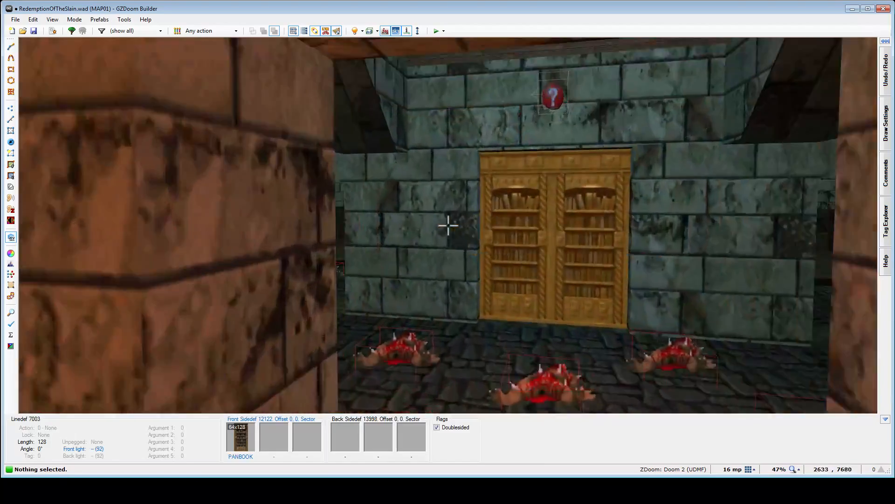
- Compare the northeastern hall's floor and pentagram panel with the western hall's carved wall faces, corner walls and stairs
key(d)
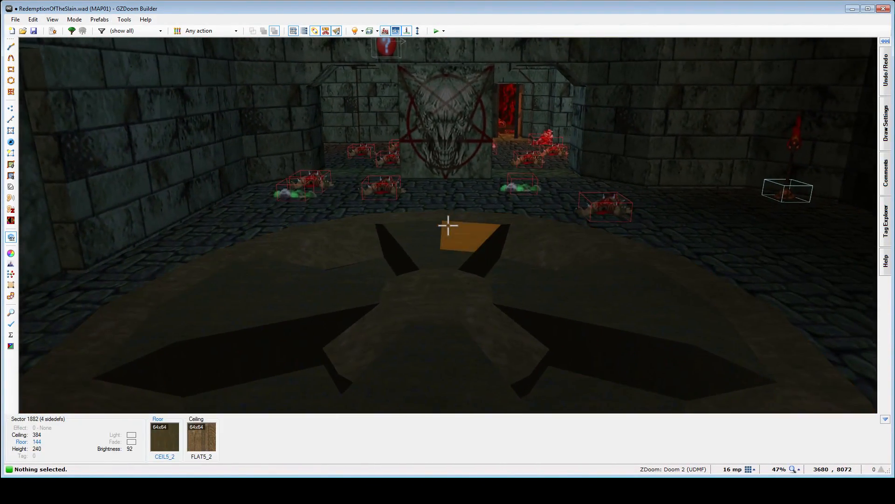
key(e)
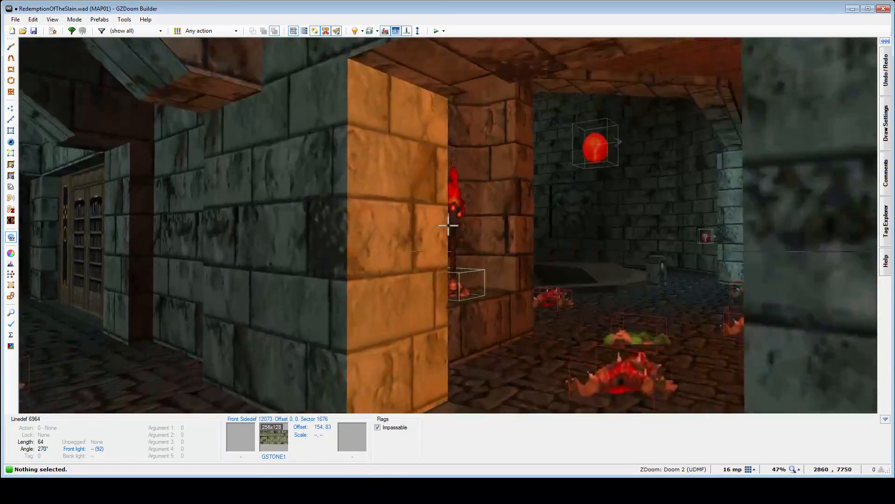
key(e)
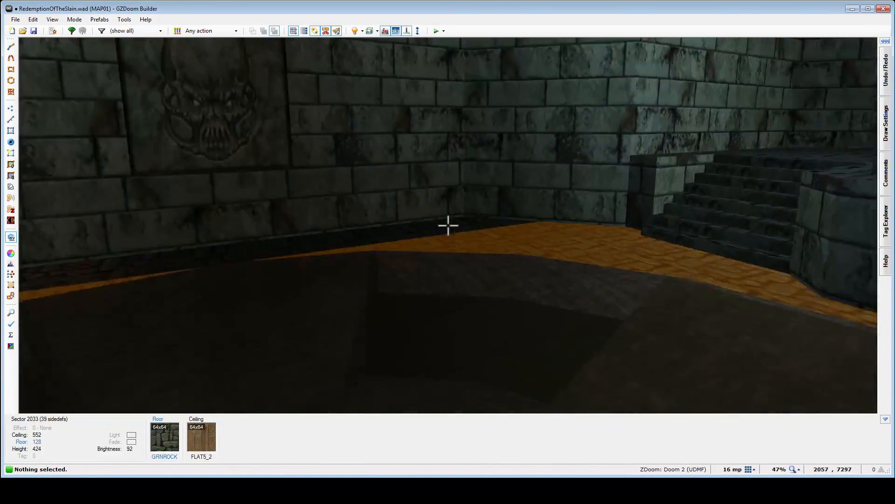
key(d)
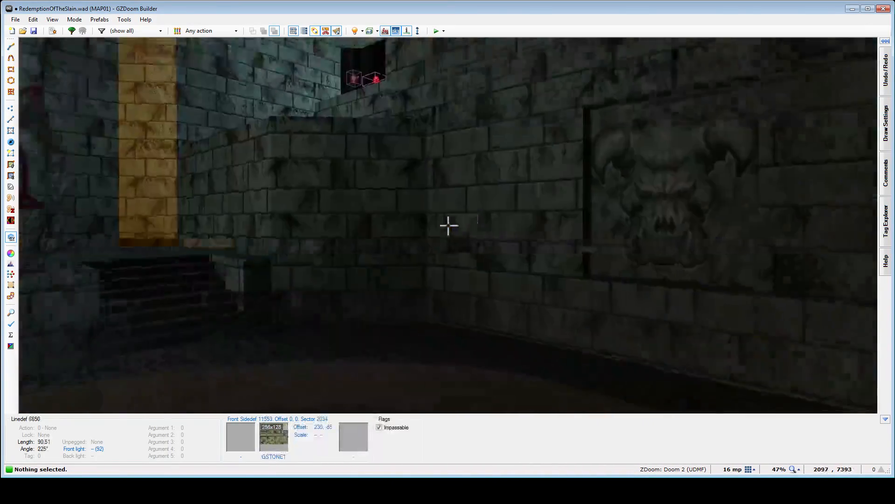
key(e)
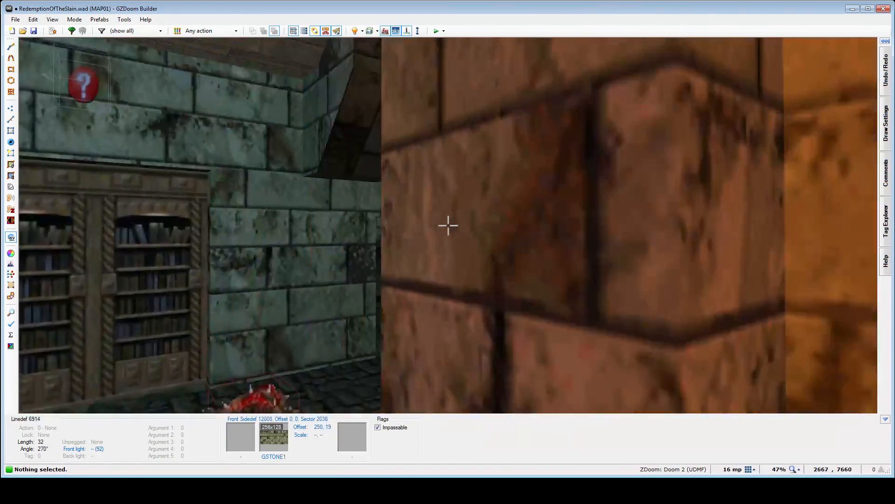
key(e)
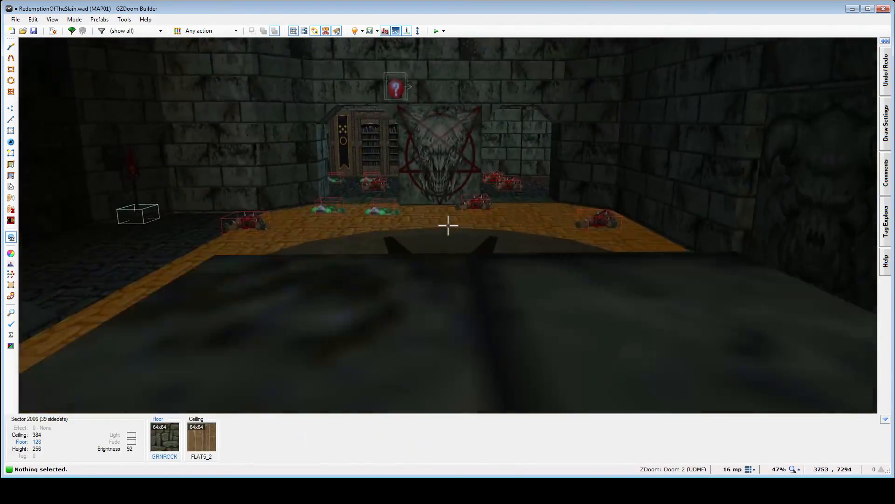
- Examine the southeastern hall's circular floor and the MARBFAC3 demon-face panel in its side wall
key(d)
key(e)
key(d)
key(e)
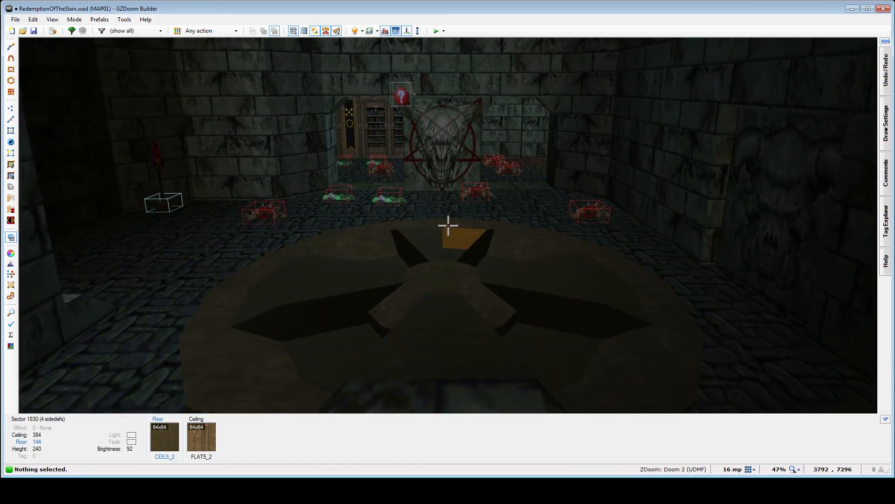
key(e)
key(s)
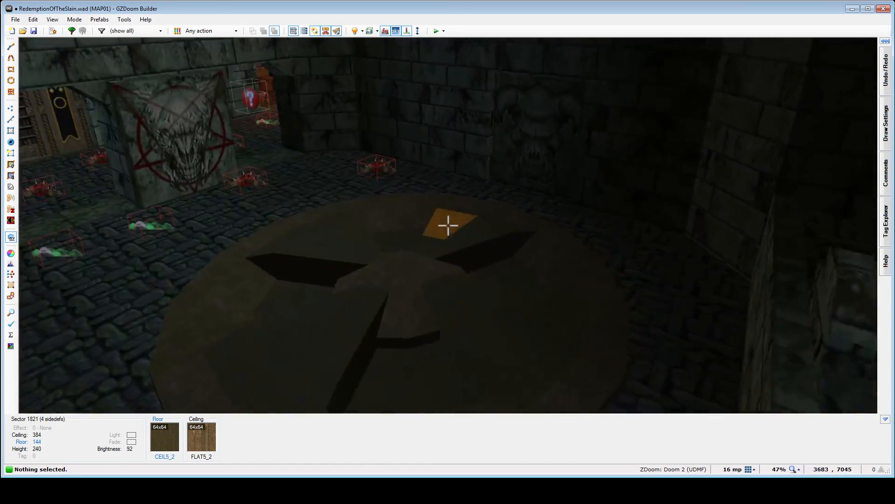
key(f)
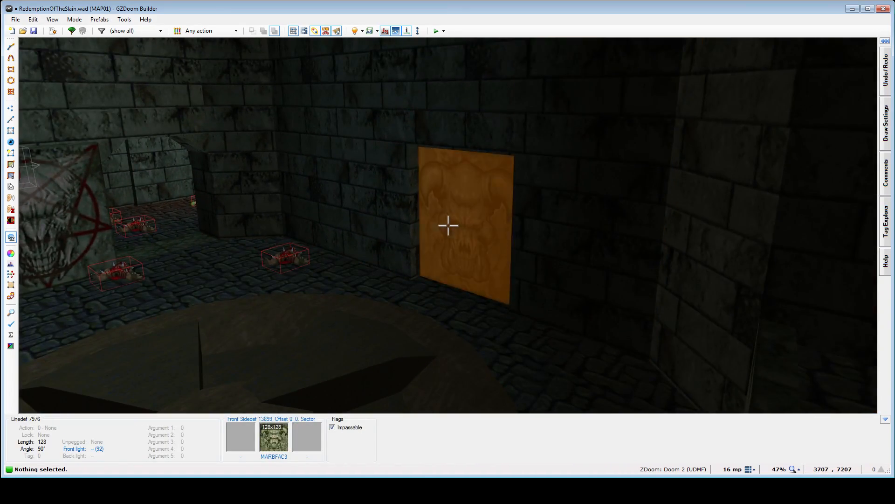
- Inspect the western hall's pentagram panel, the skull switch in its green-stone alcove and the window openings beside the circular floor
key(e)
key(d)
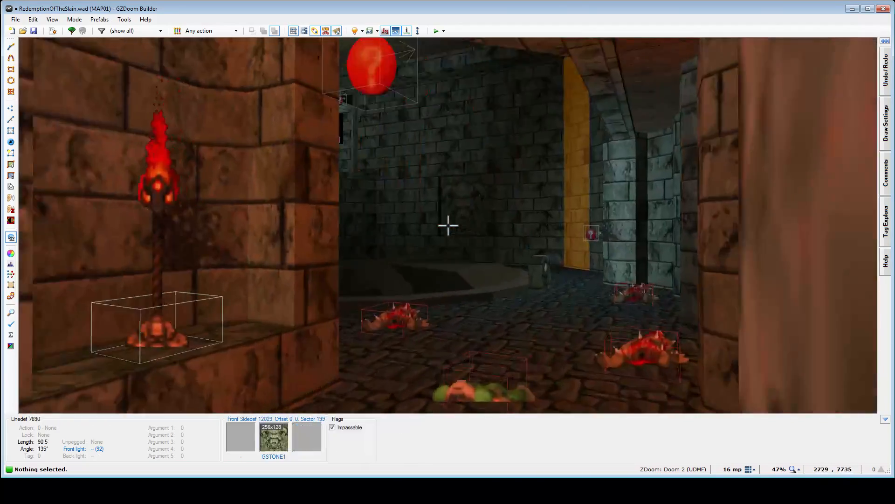
key(e)
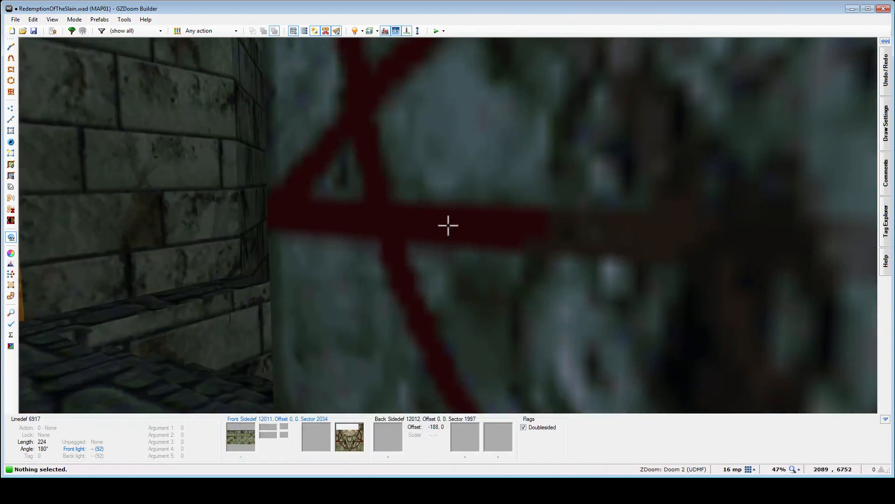
key(e)
key(d)
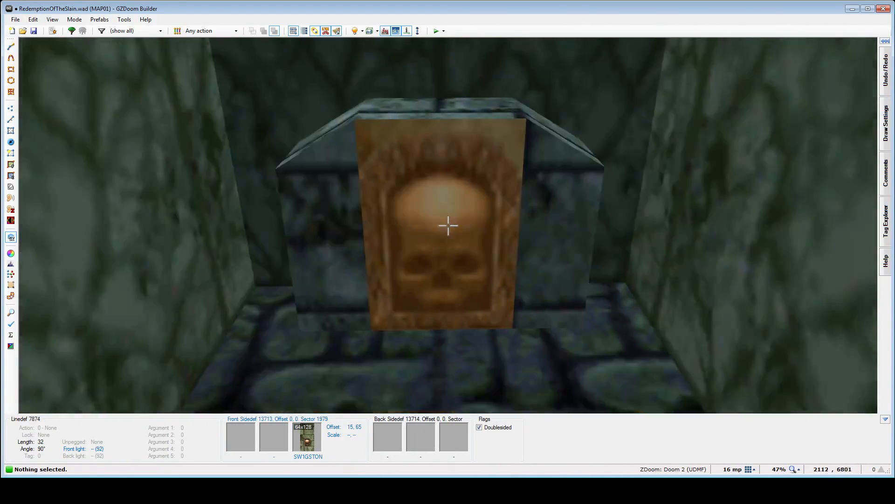
key(e)
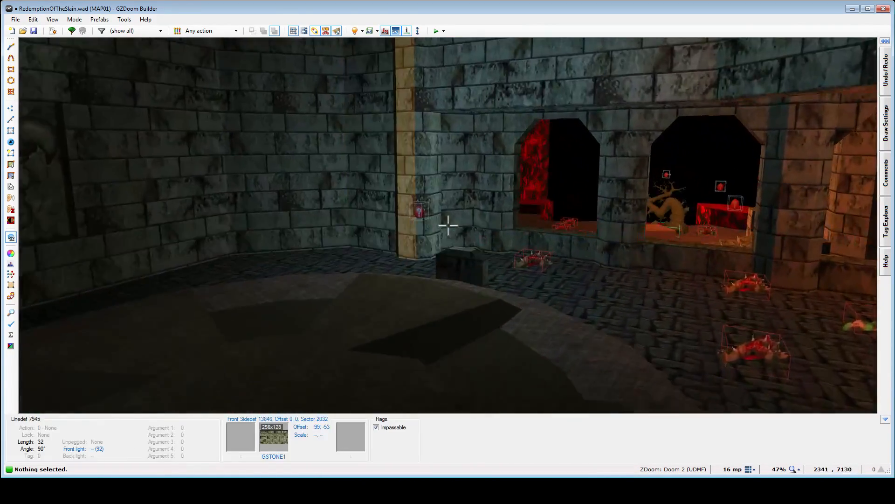
key(f)
key(e)
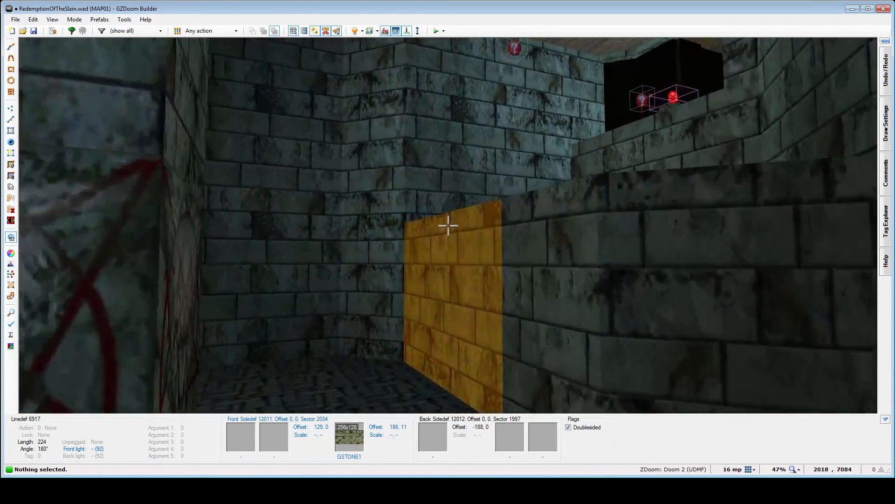
- Check the sightline from the western hall's raised end down the orange-lit passage to the bookcase, and view the two-sided pentagram pillar
key(e)
key(e)
key(d)
key(e)
key(s)
key(e)
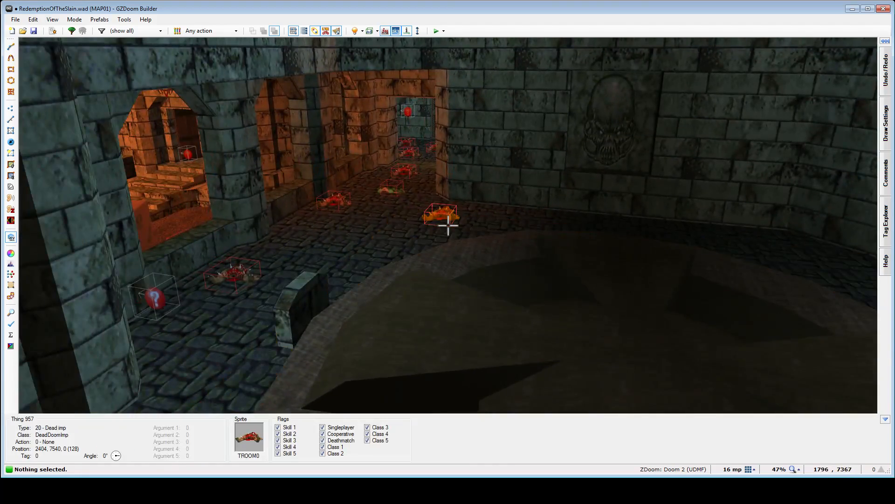
key(e)
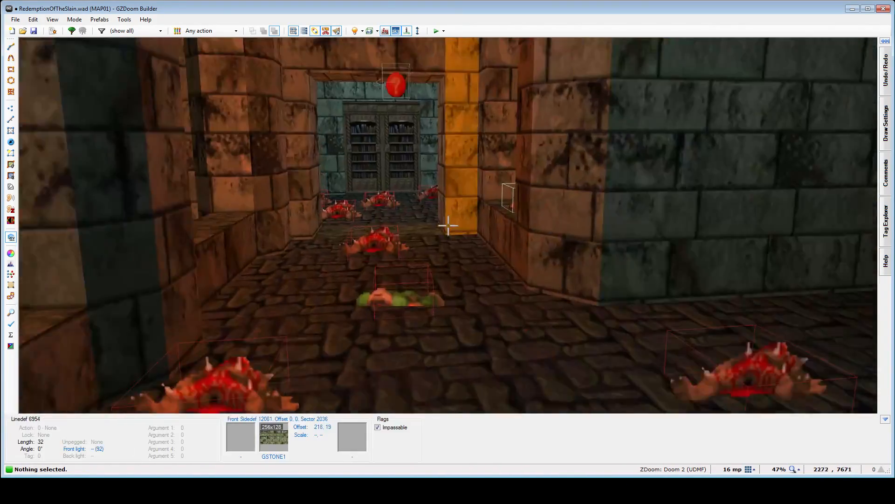
key(d)
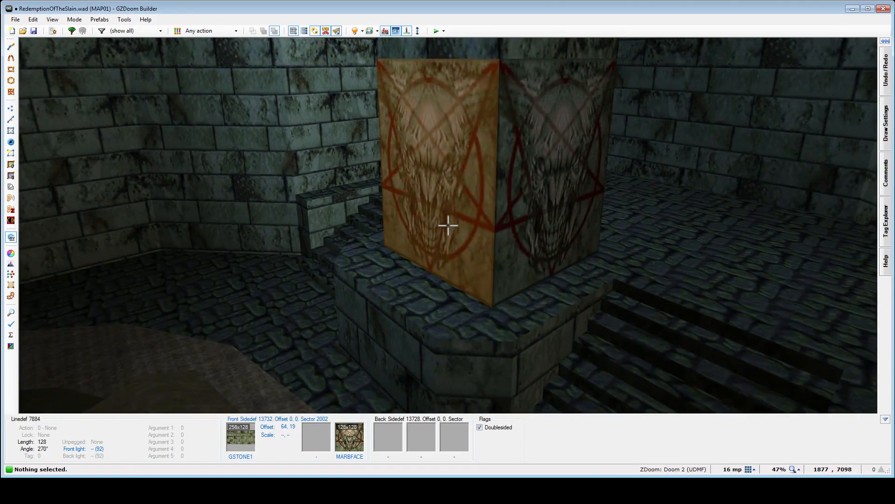
- Examine the raised back walls of both eastern halls and the arched opening beside the pentagram panel facing the bookcase
key(e)
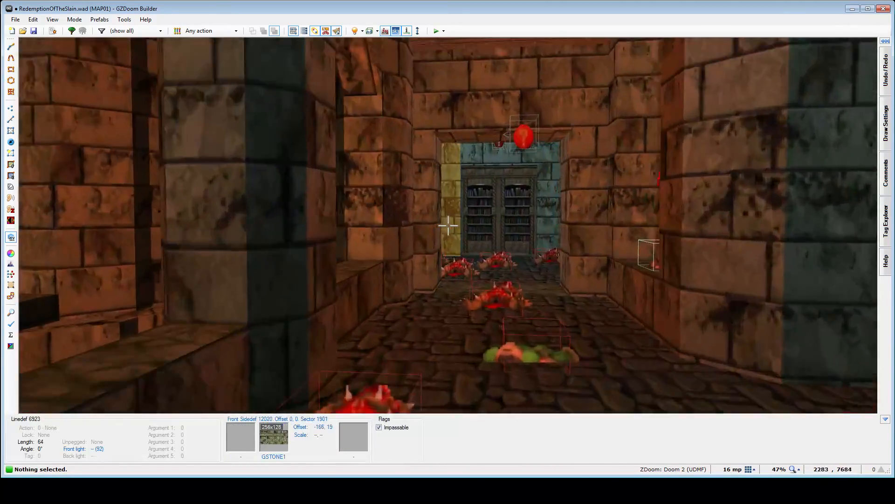
key(e)
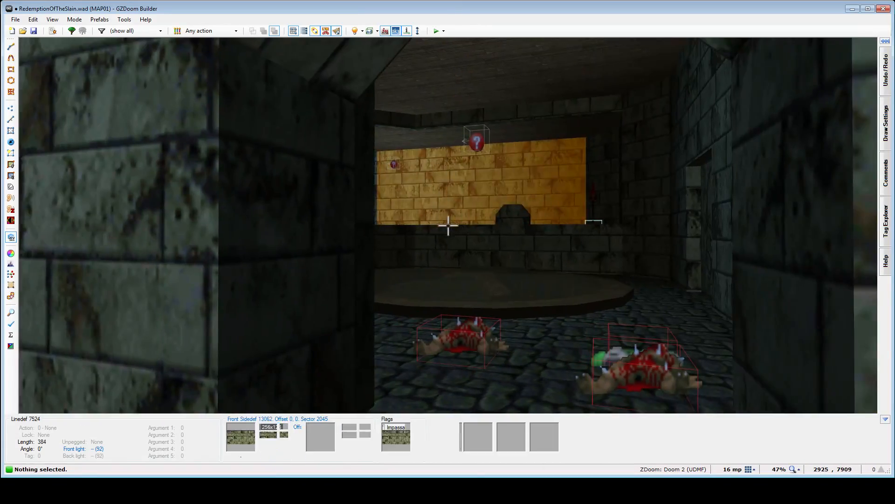
key(e)
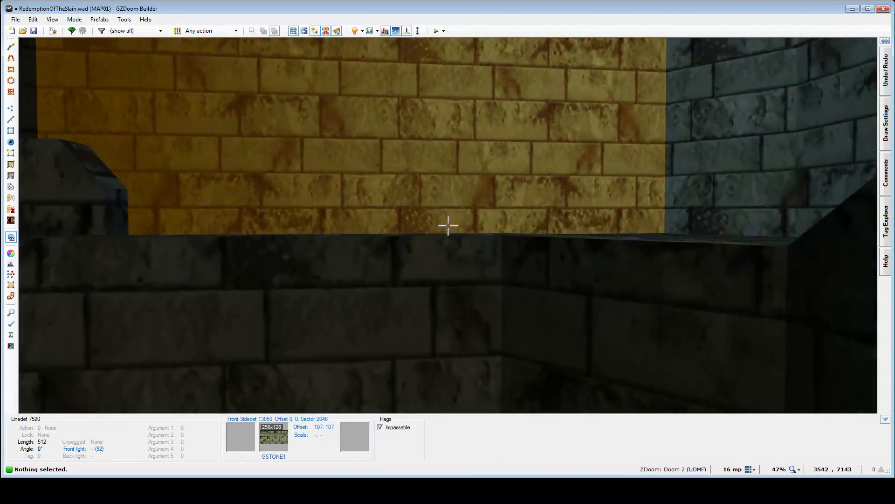
key(e)
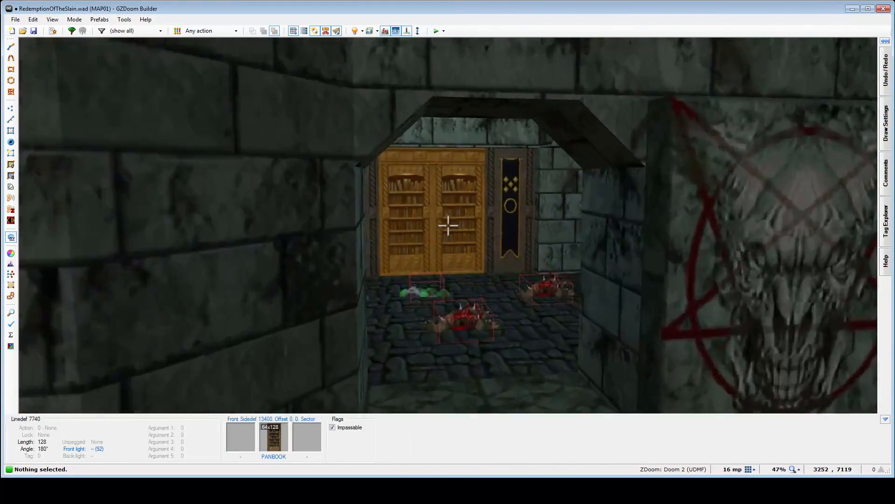
- Review the route between the central corridor and the western hall, ending at the MARBFACE pillar between the stairs
key(e)
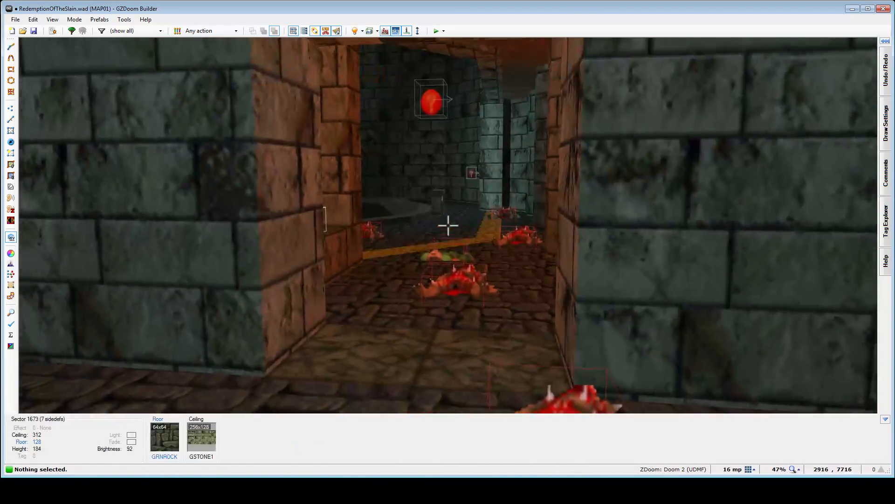
key(e)
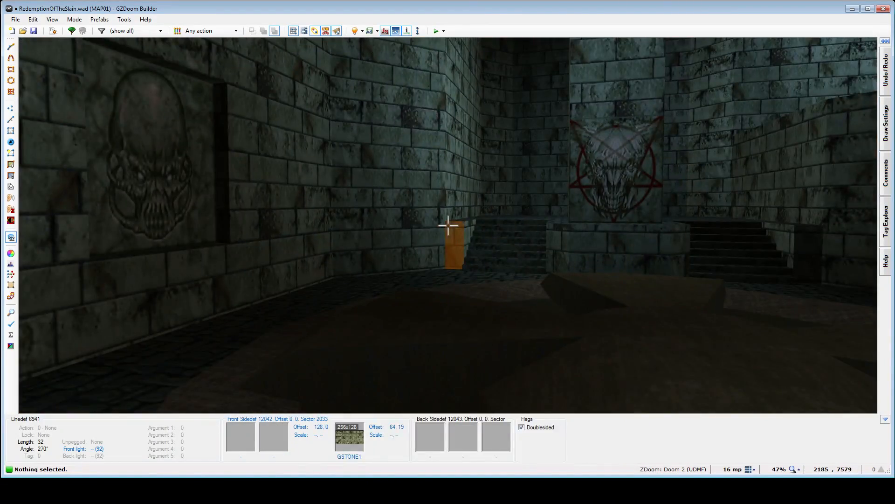
key(d)
key(e)
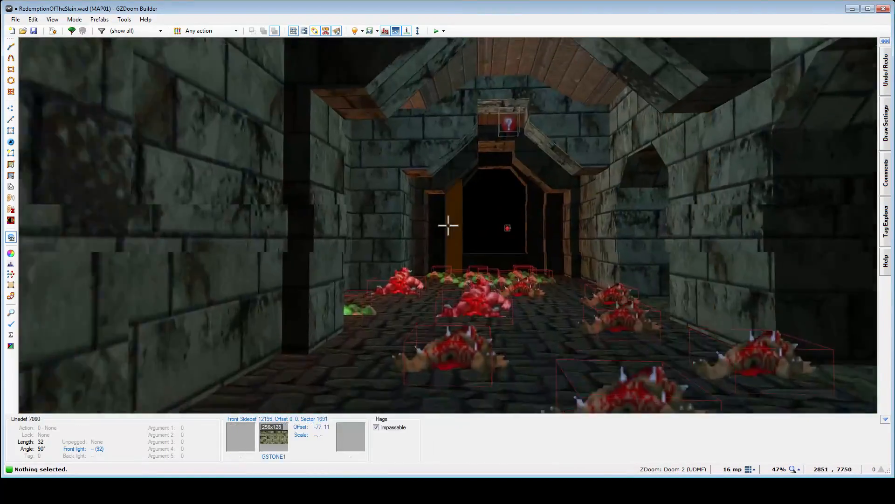
key(e)
key(e)
key(e)
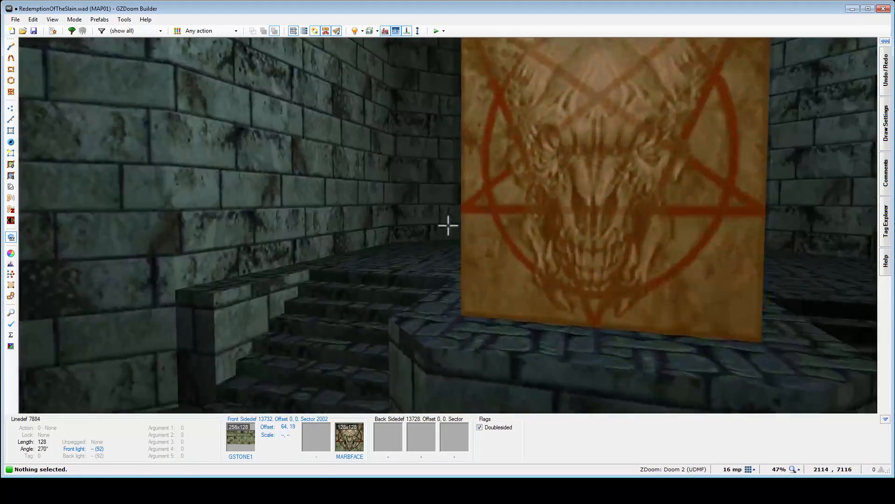
- Tour the central corridor, the northeastern hall and the red-walled player start area with its torch-flanked pentagram panel
key(e)
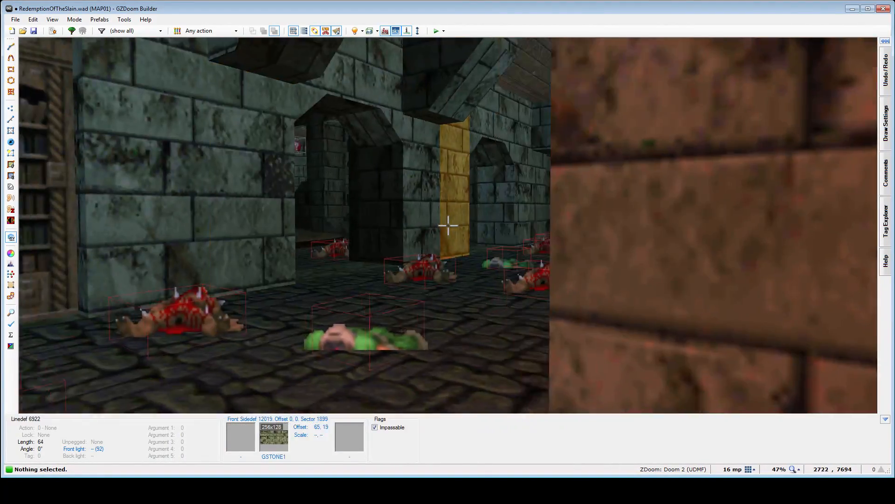
key(e)
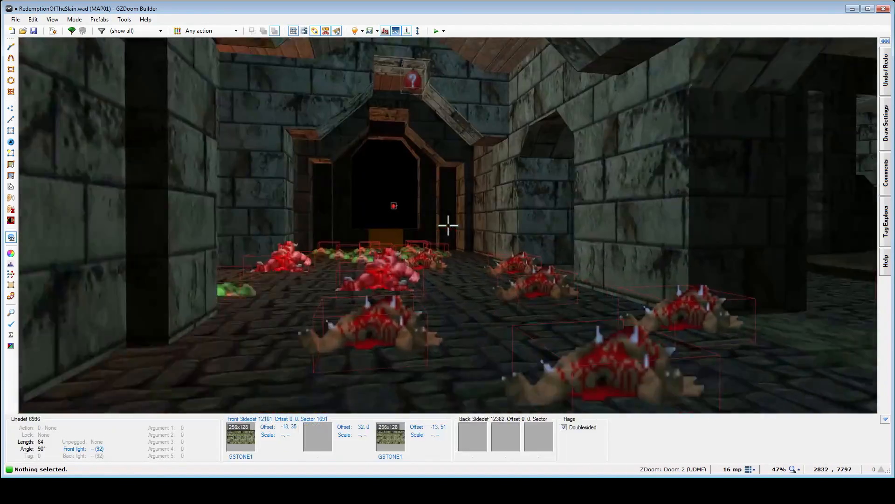
key(e)
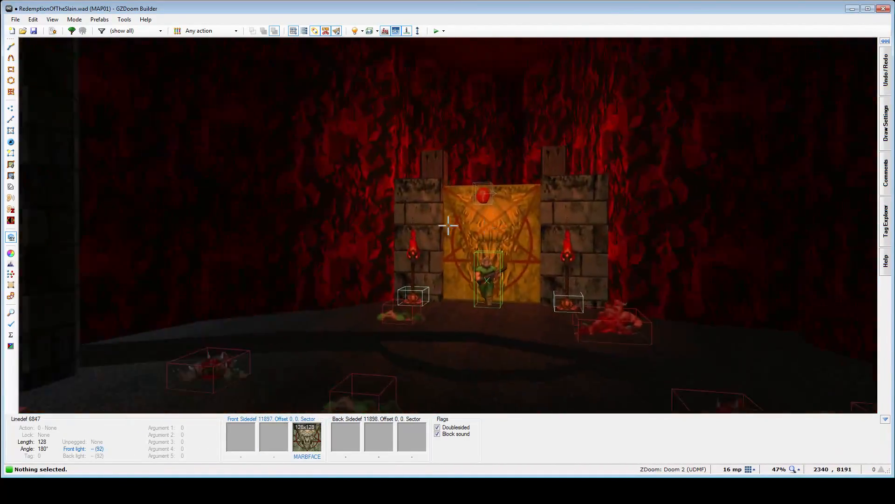
key(e)
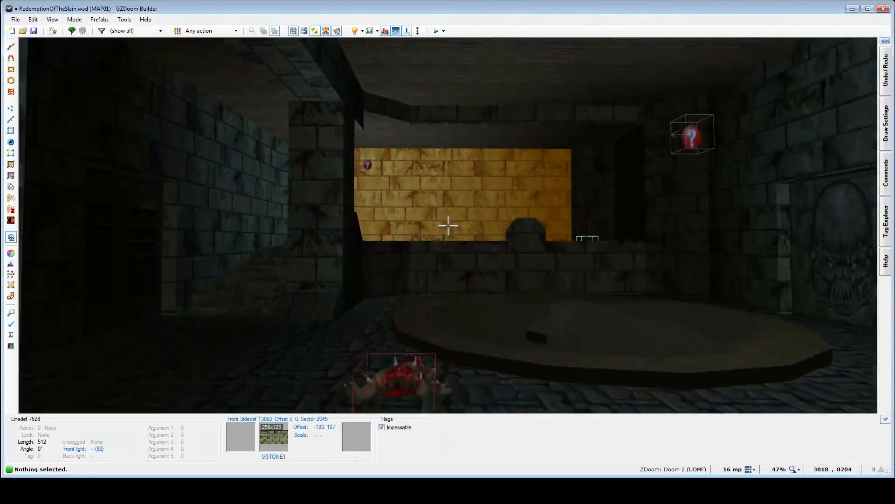
key(e)
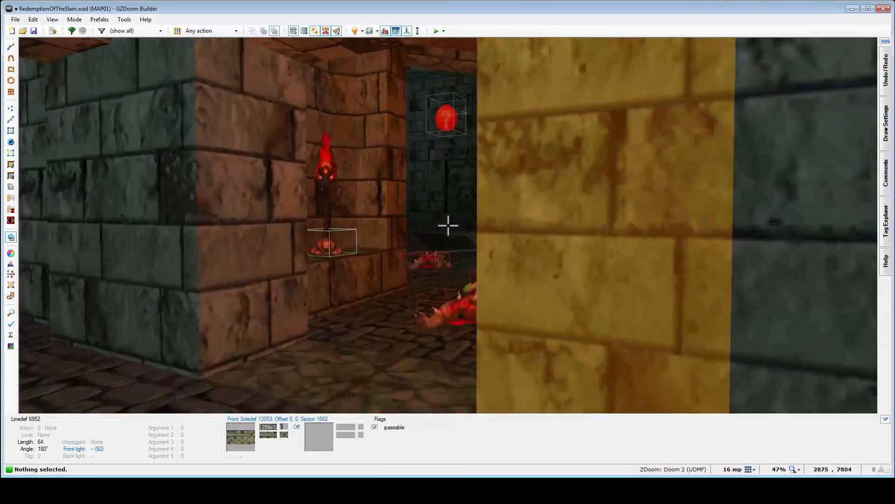
key(e)
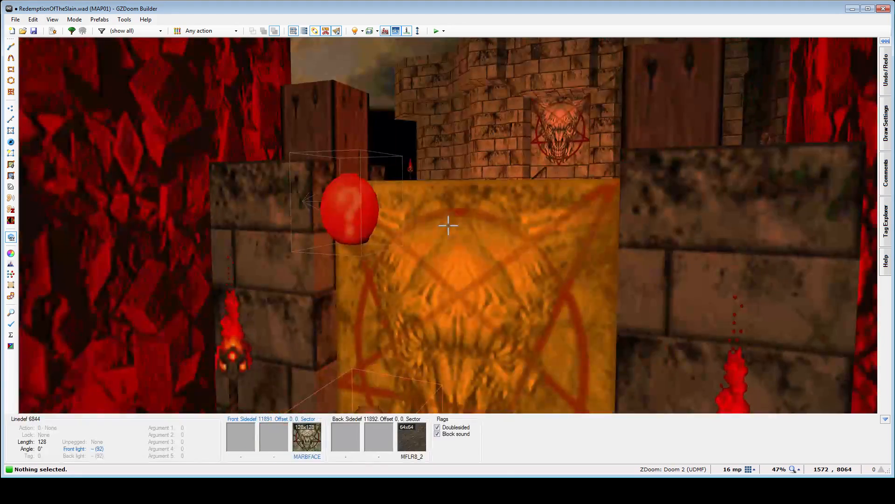
- Trace the route from the start area past the red skull ledge, through the pentagram-marked wooden gates to the far western pillared hall, and back
key(e)
key(w)
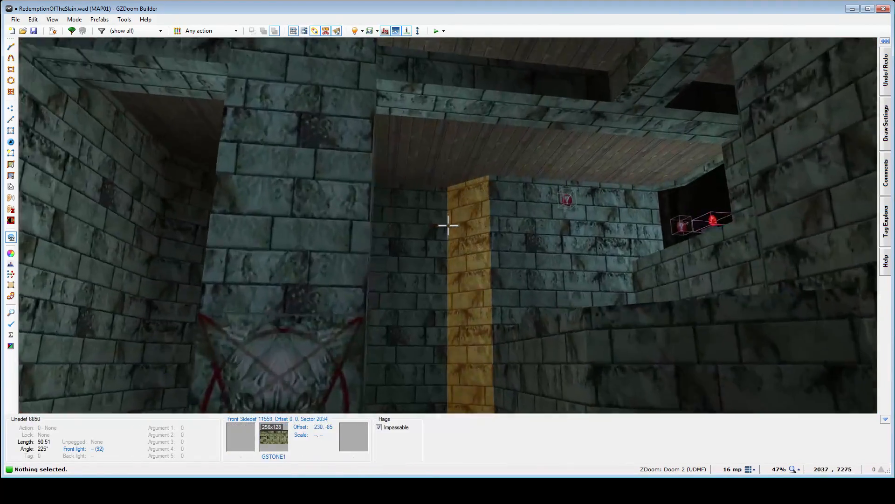
key(e)
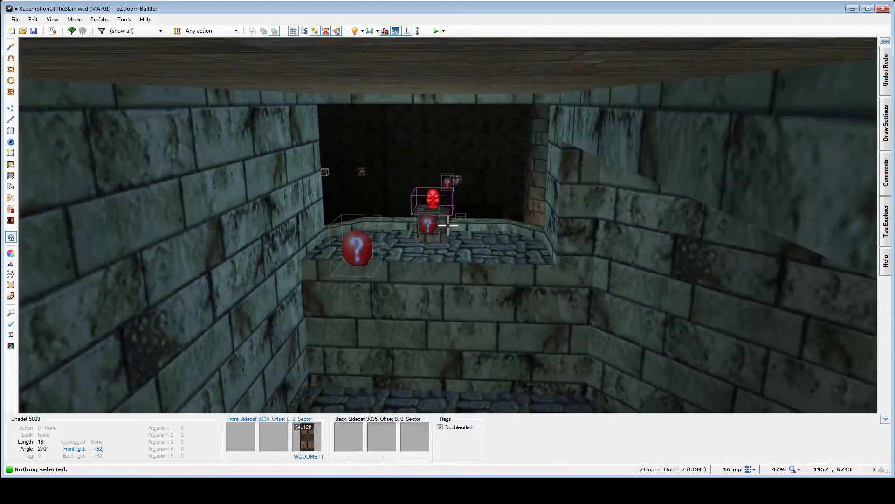
key(w)
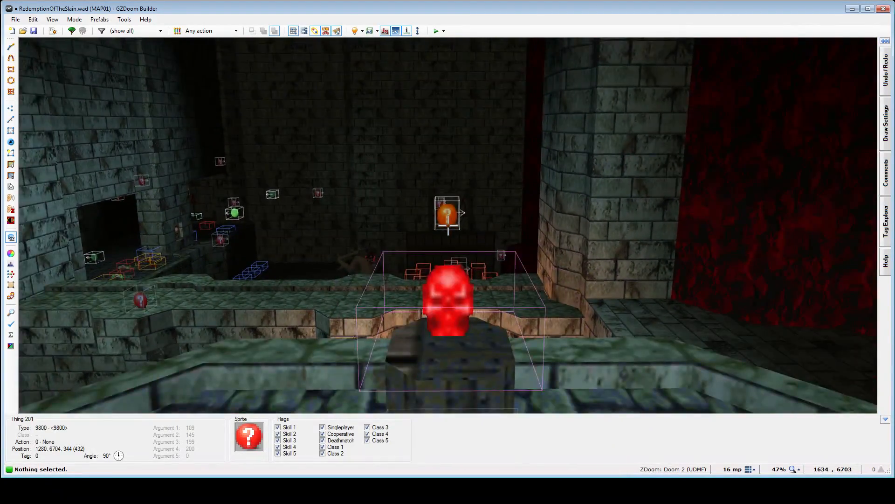
key(w)
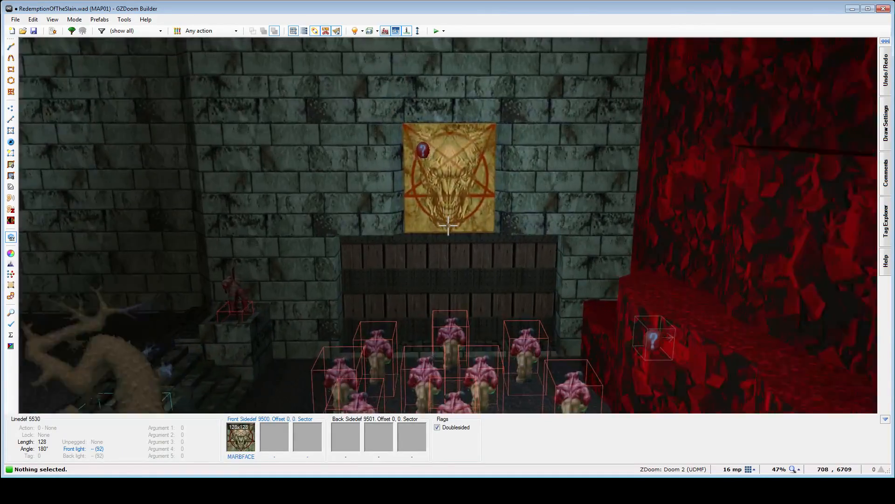
key(w)
key(w)
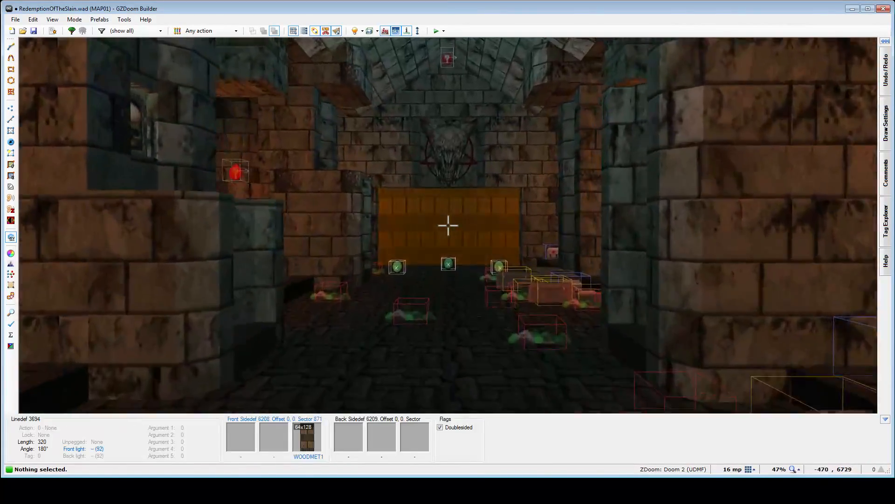
key(w)
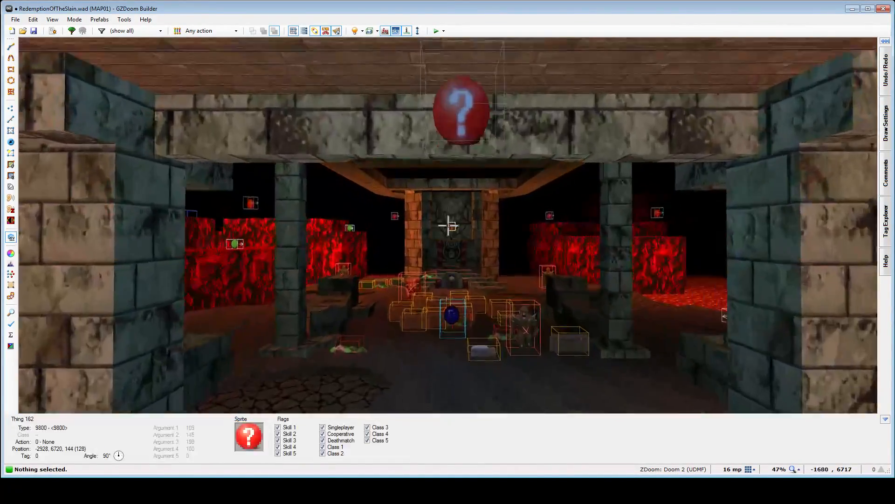
key(w)
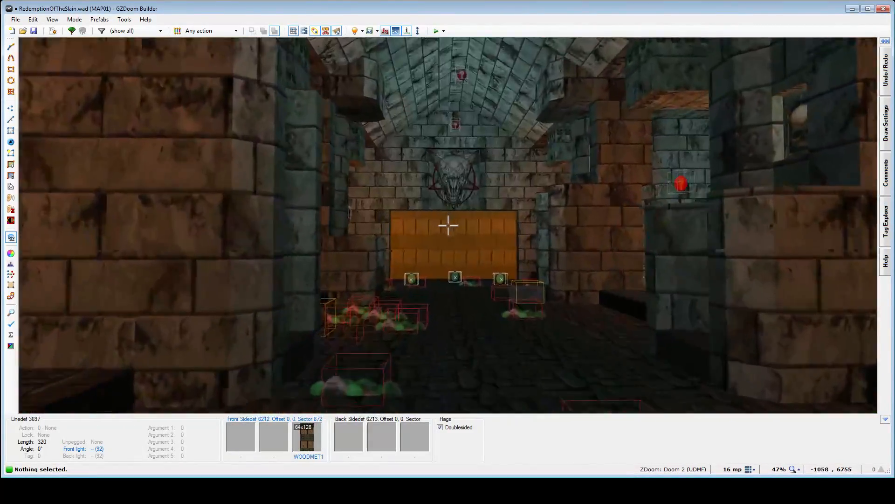
key(s)
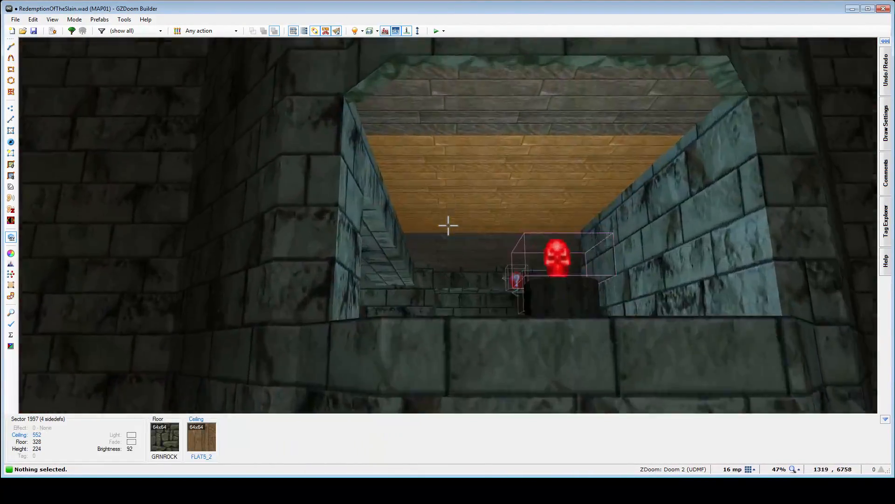
key(s)
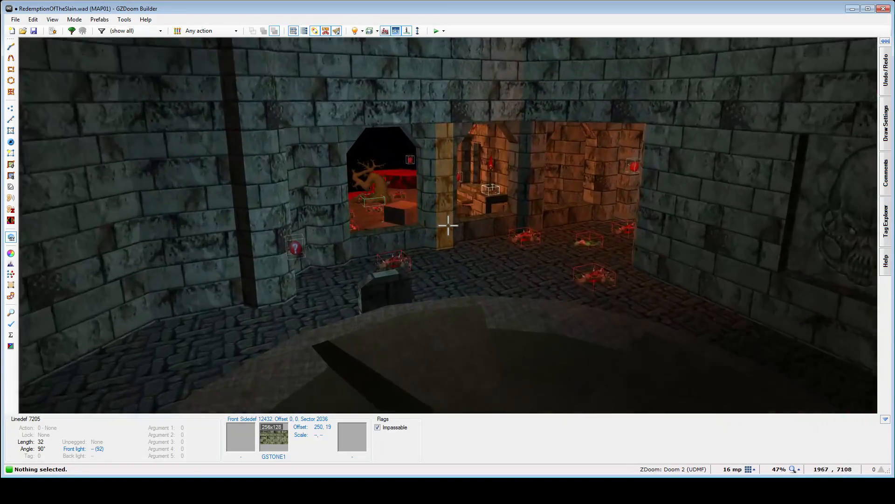
- Compare views between the PANBOOK bookcase, the orange-lit passage, the arched central corridor and the western hall's skull switch facing the pentagram pillar
key(w)
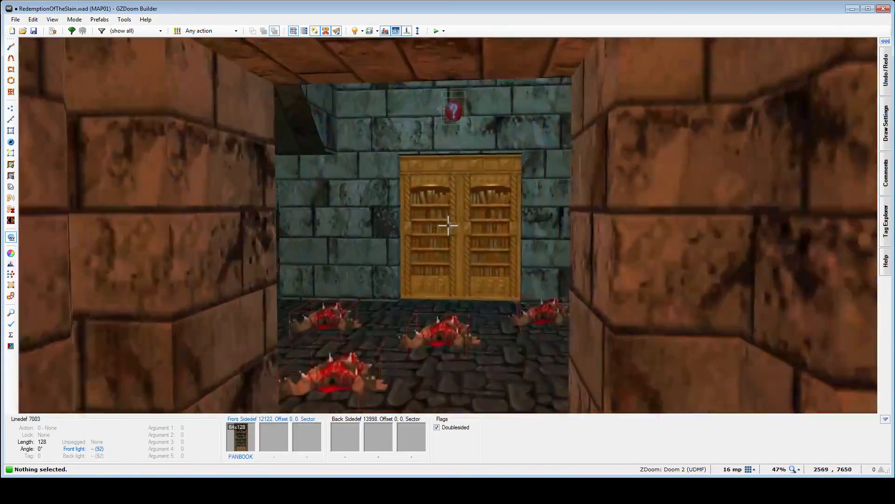
key(s)
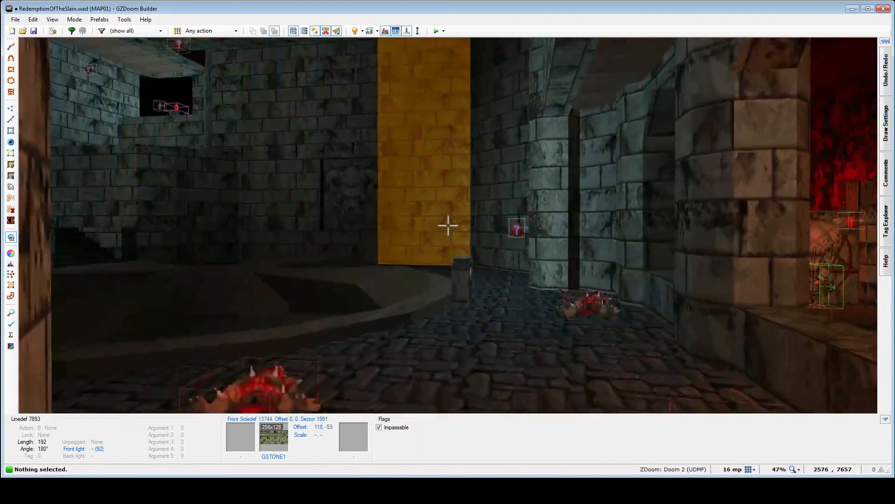
key(w)
key(w)
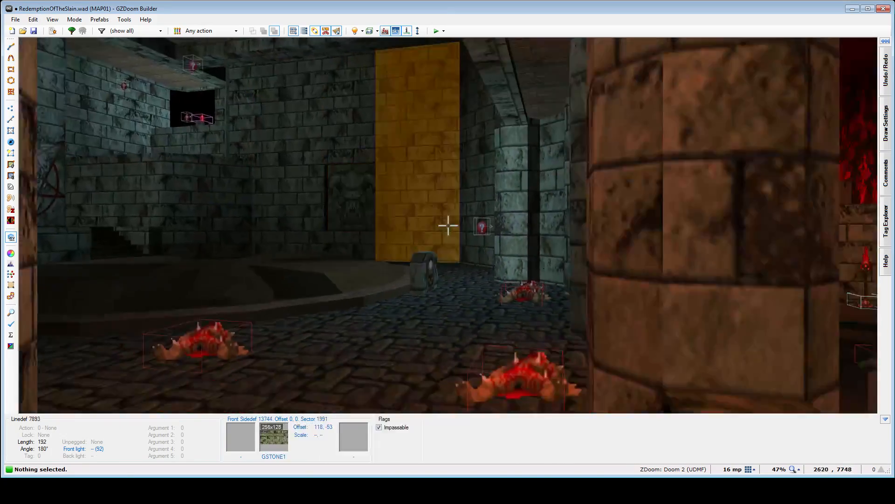
key(w)
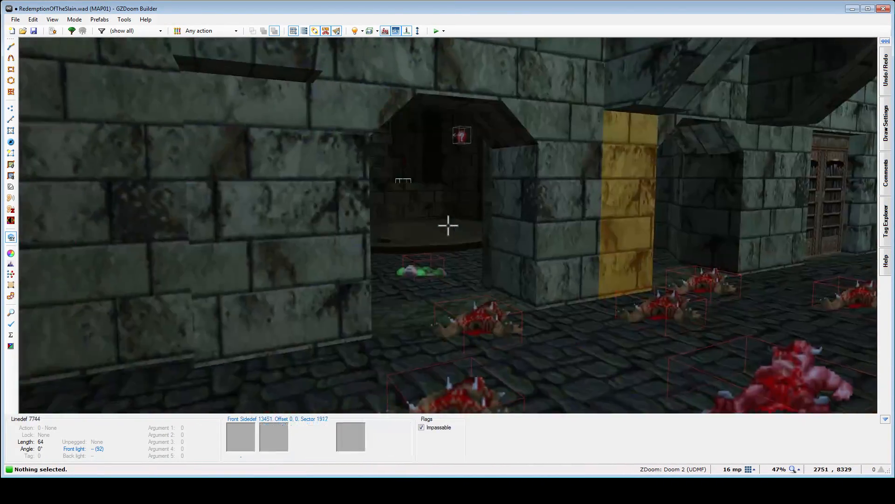
key(w)
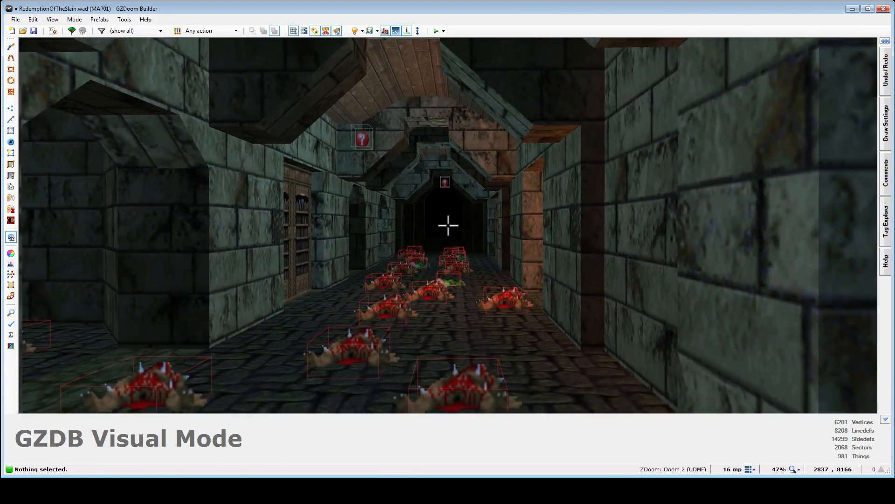
key(w)
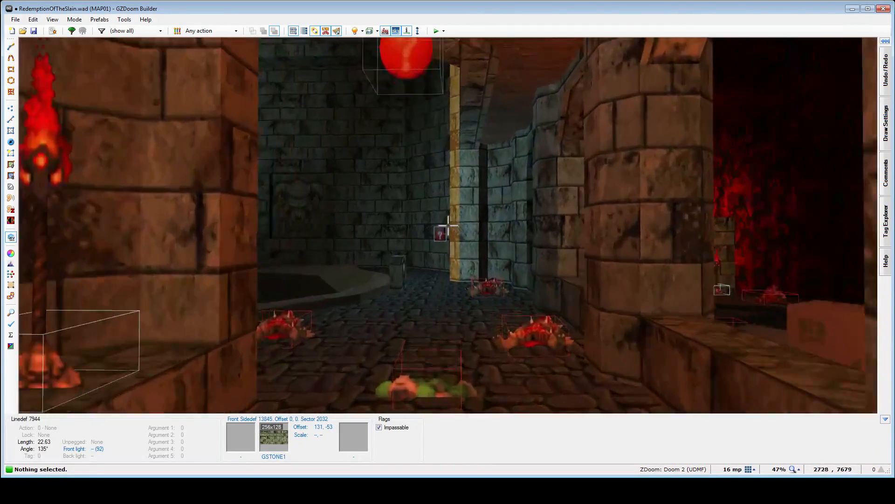
key(w)
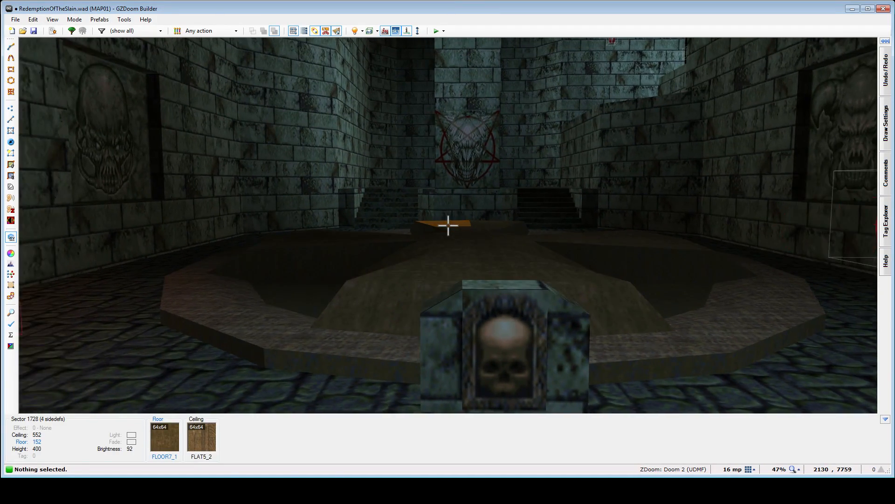
key(w)
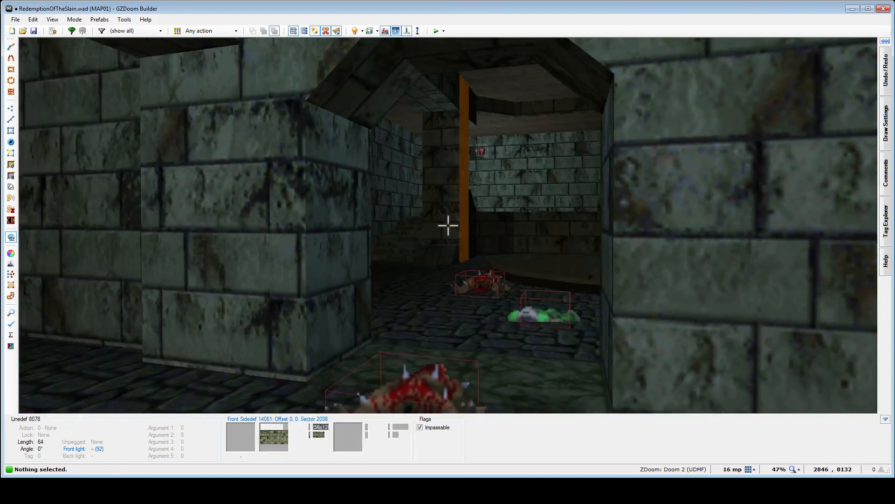
key(w)
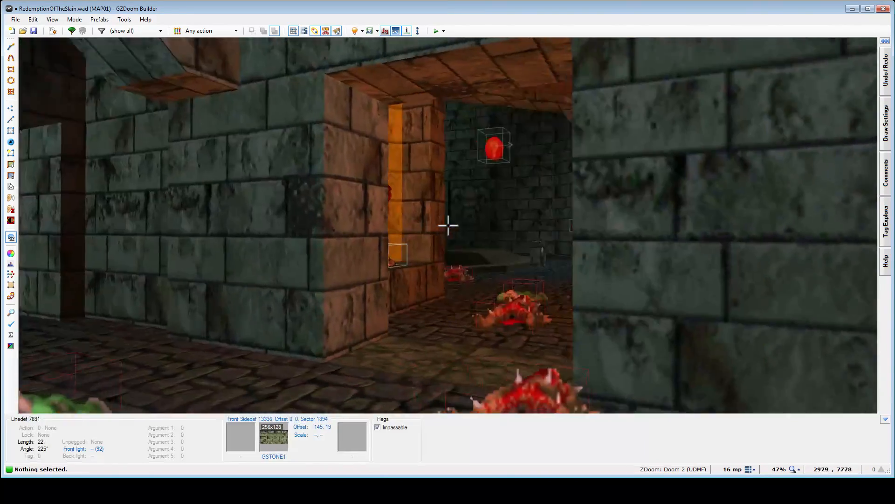
key(w)
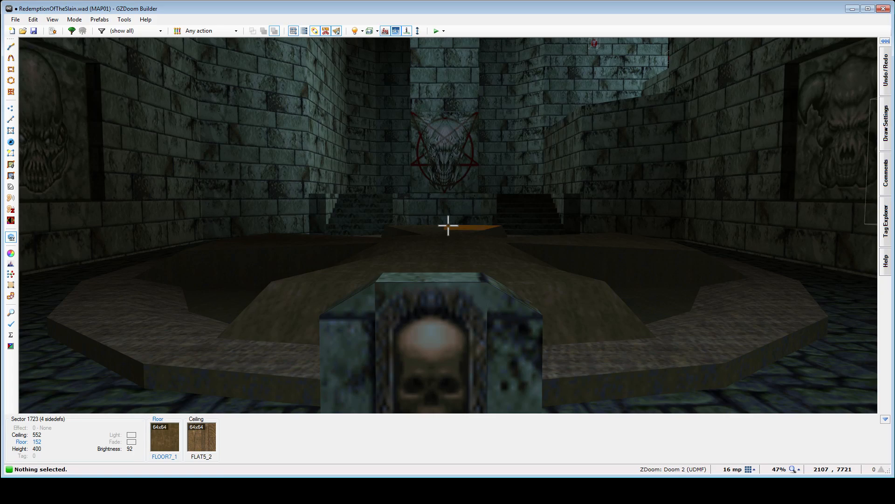
key(w)
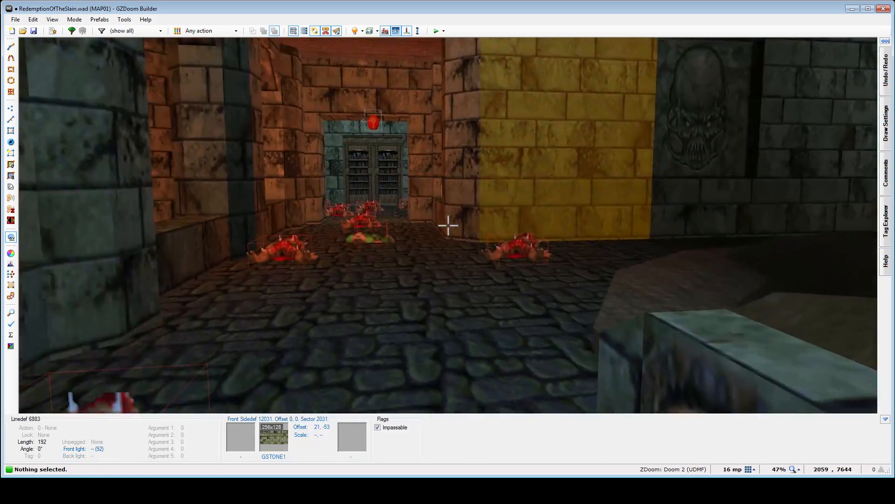
key(w)
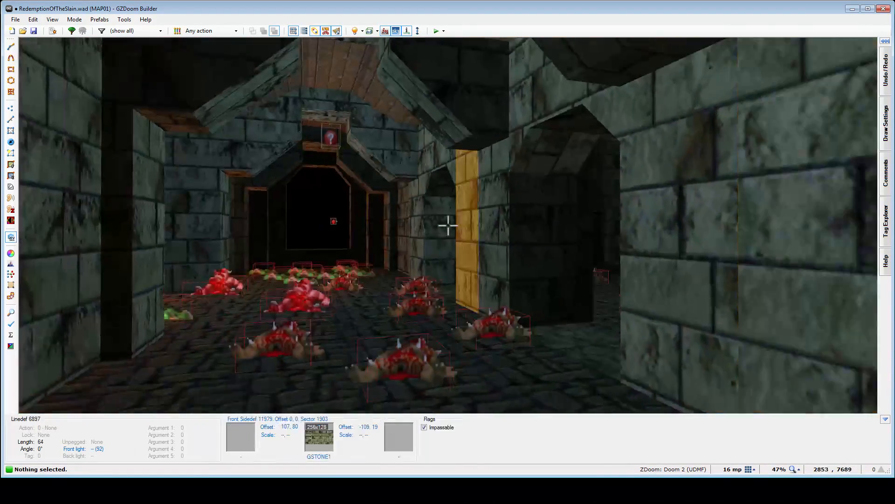
- Auto-align the wall textures vertically at the start area's windowed brick wall, where it meets the red rock
key(w)
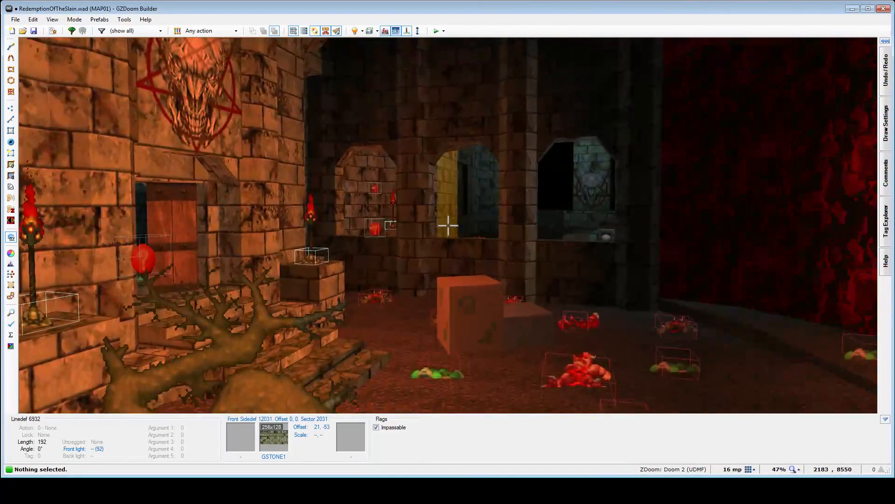
key(w)
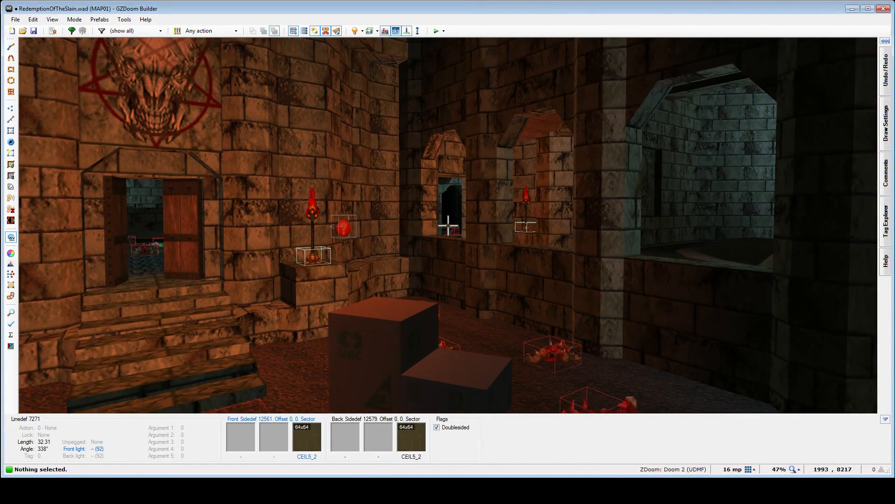
key(w)
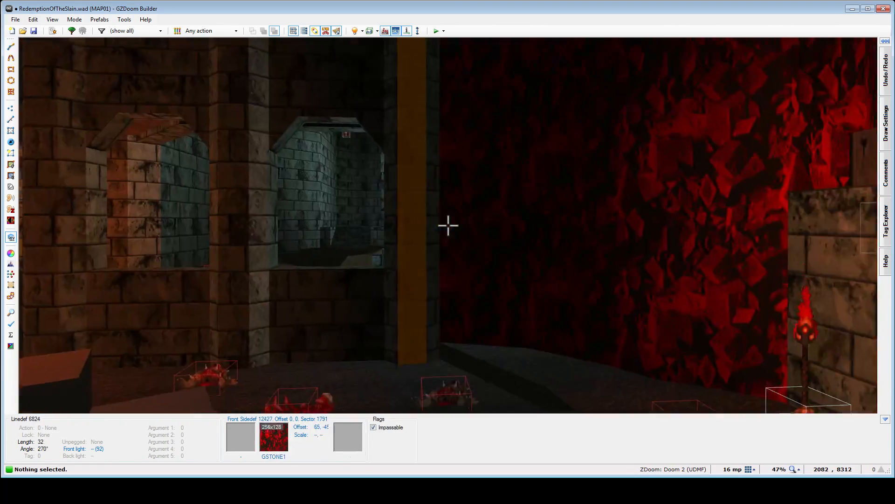
key(ctrl+a)
key(w)
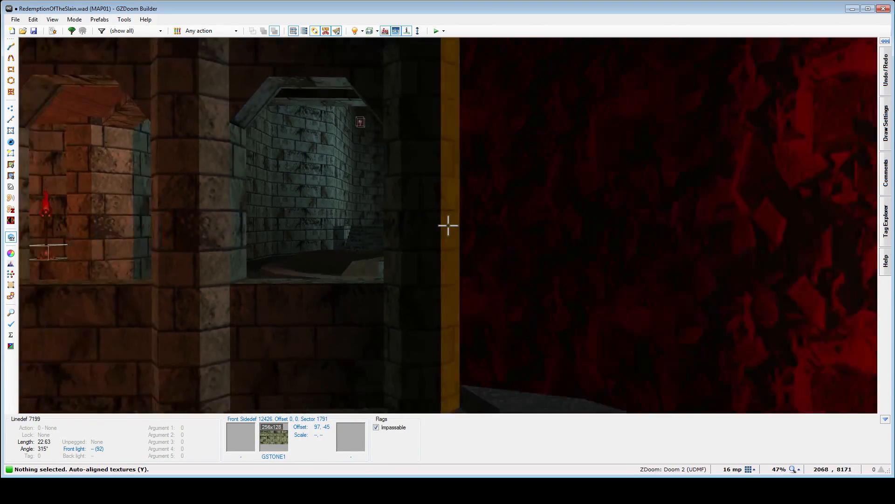
- Inspect the western hall's pentagram pillar and side stairs in 3D, and its circular layout on the 2D map
key(w)
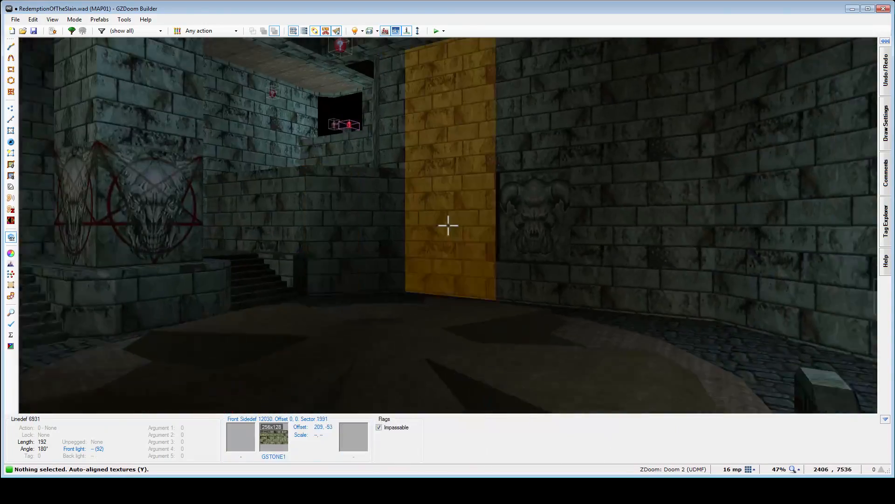
key(e)
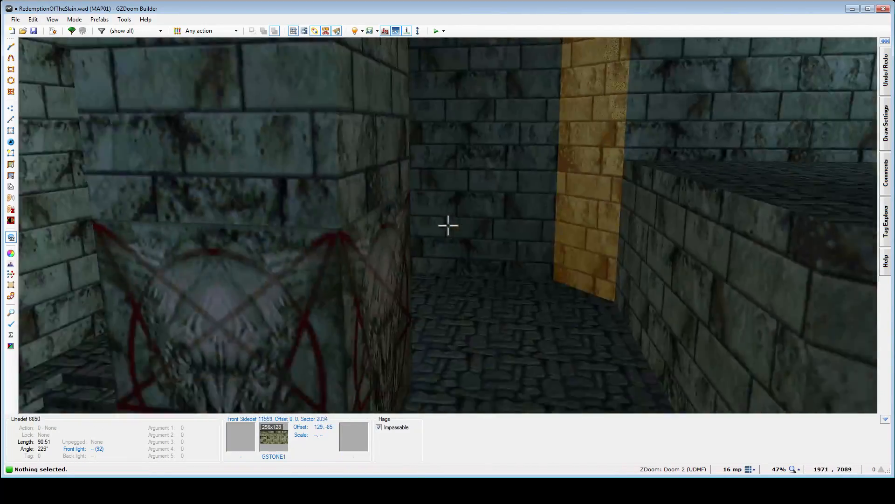
key(w)
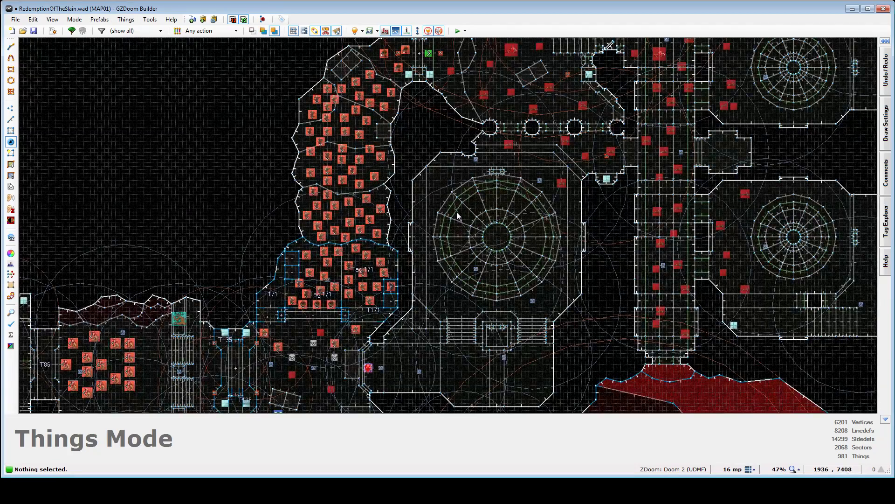
scroll(457, 212, down, 1)
scroll(437, 317, up, 4)
key(w)
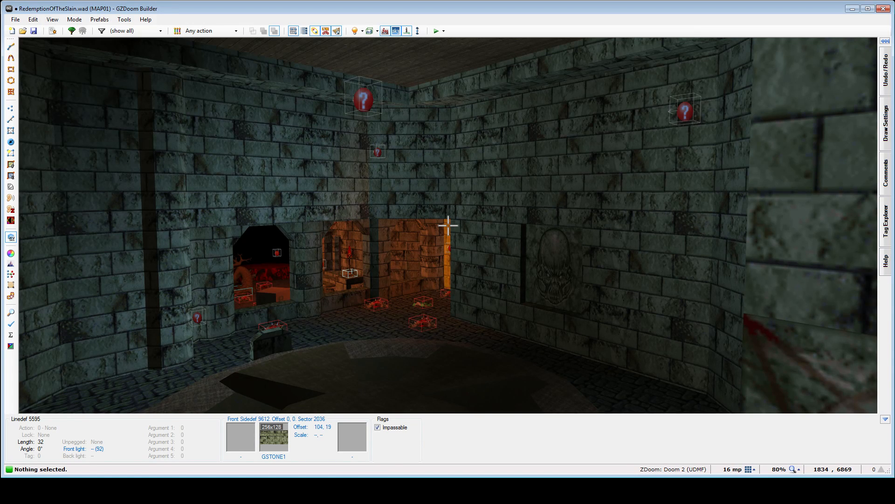
- Examine the red start area through and around its arched windows, including the torch-lit doorway, player start and view into the western hall
key(e)
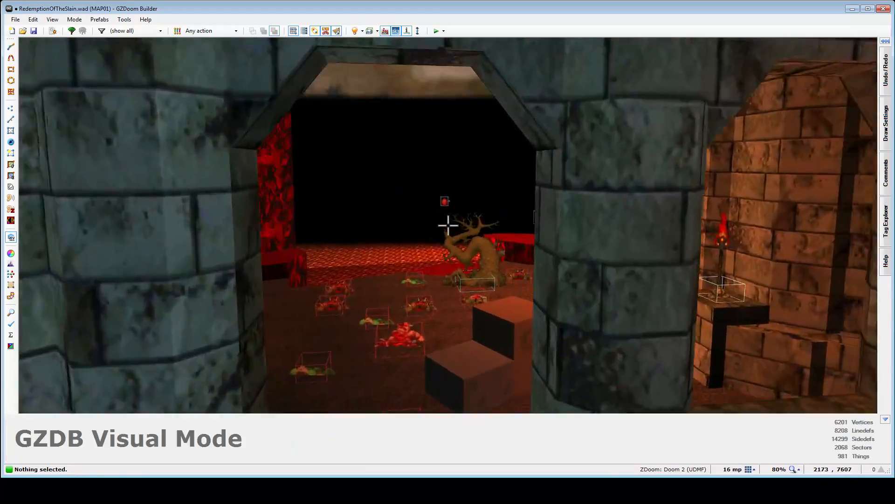
key(e)
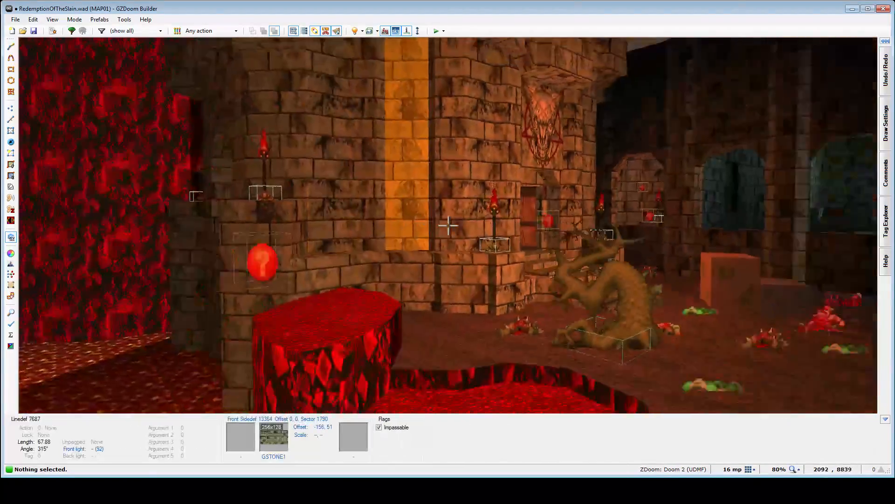
key(d)
key(e)
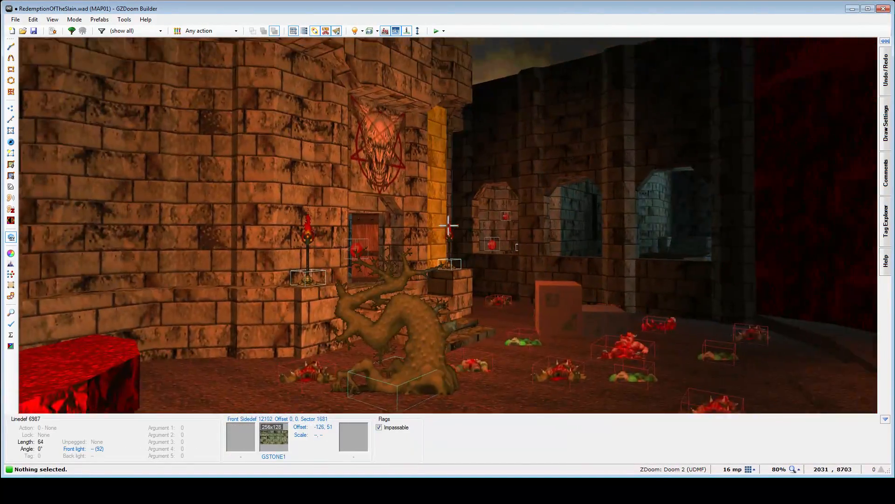
key(e)
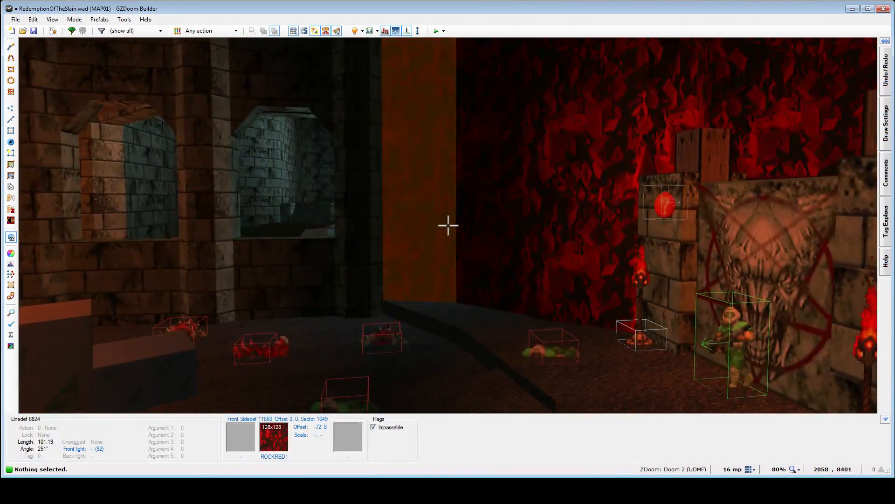
key(d)
key(e)
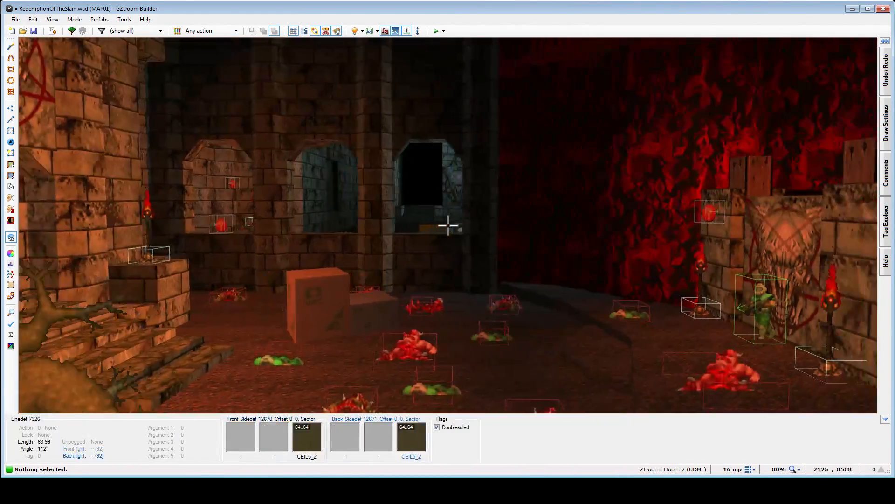
key(e)
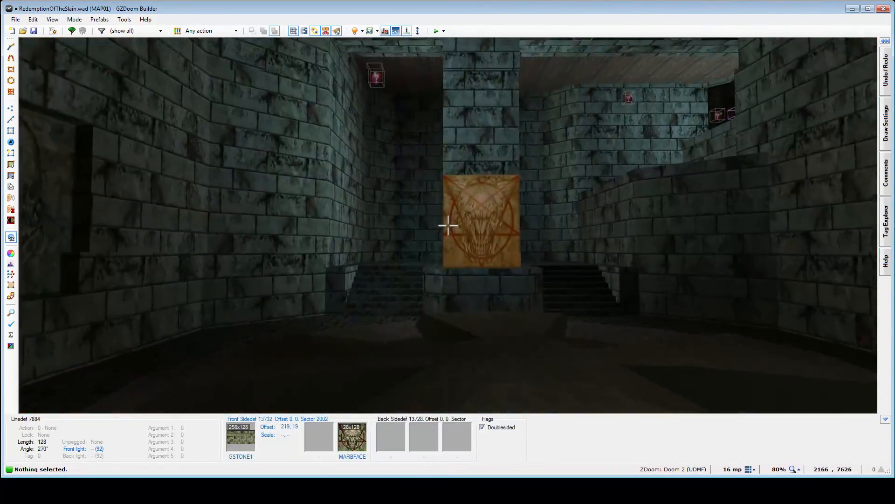
- Inspect the circular-floored halls in 3D, covering the pentagram pillar, side stairs, skull switches and face panel, and the corpse-strewn arched corridor
key(e)
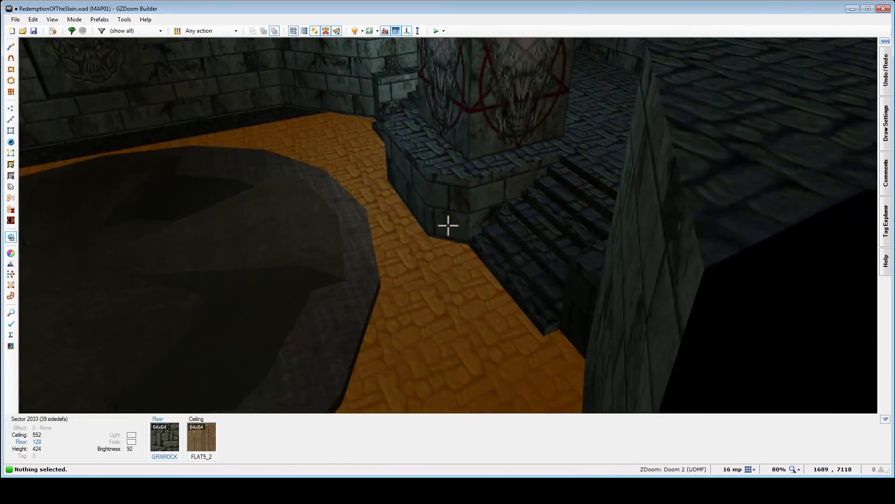
key(e)
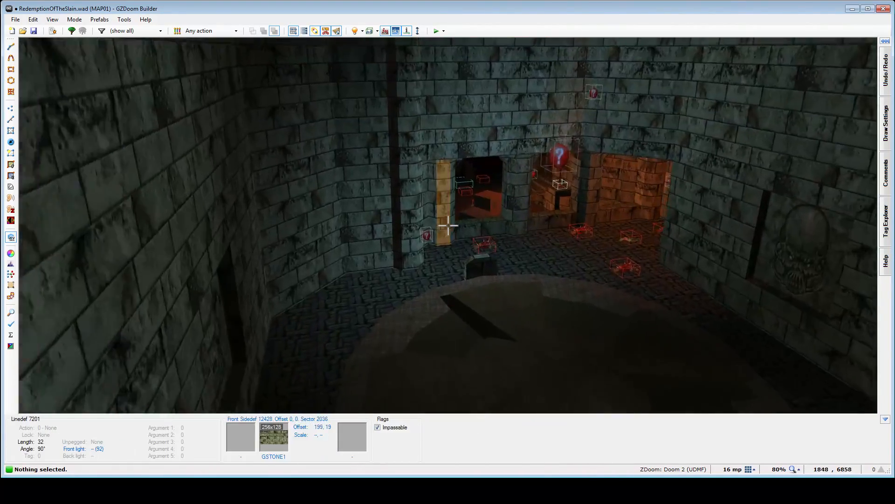
key(w)
key(w)
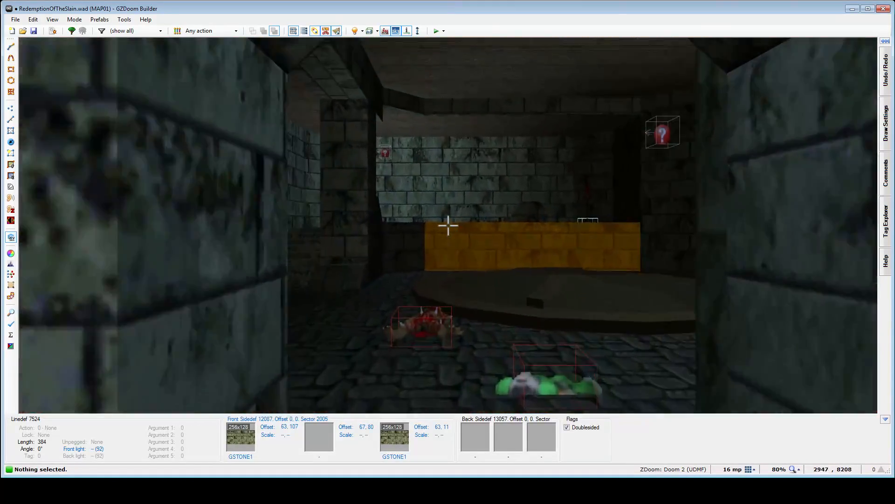
key(w)
key(w)
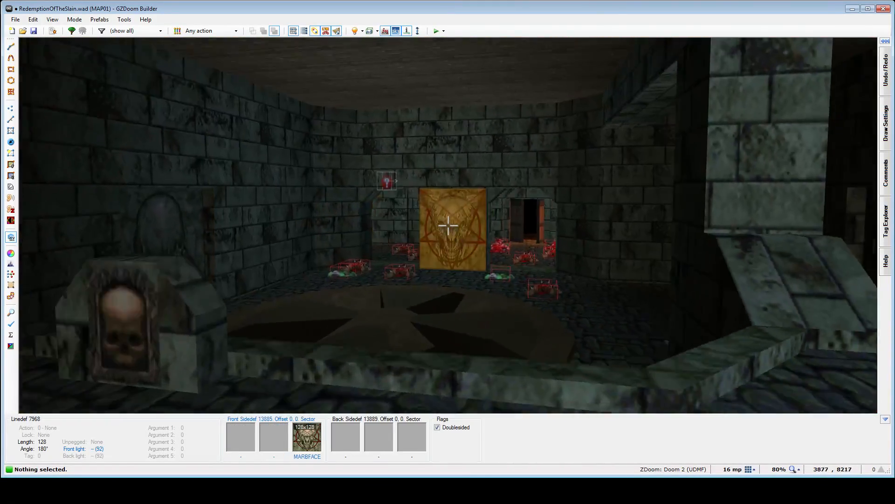
key(w)
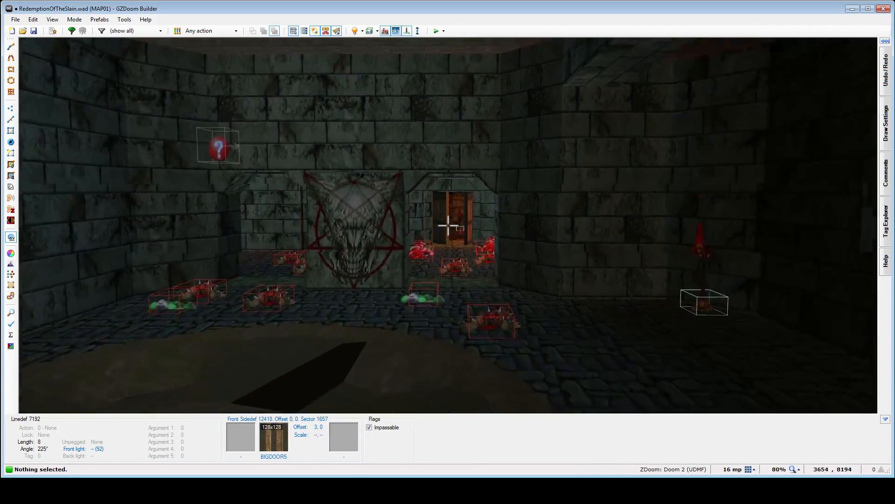
- Survey the level from above in 3D, covering the bookcase alcove, western hall, red start area, central corridor and surrounding lava
key(w)
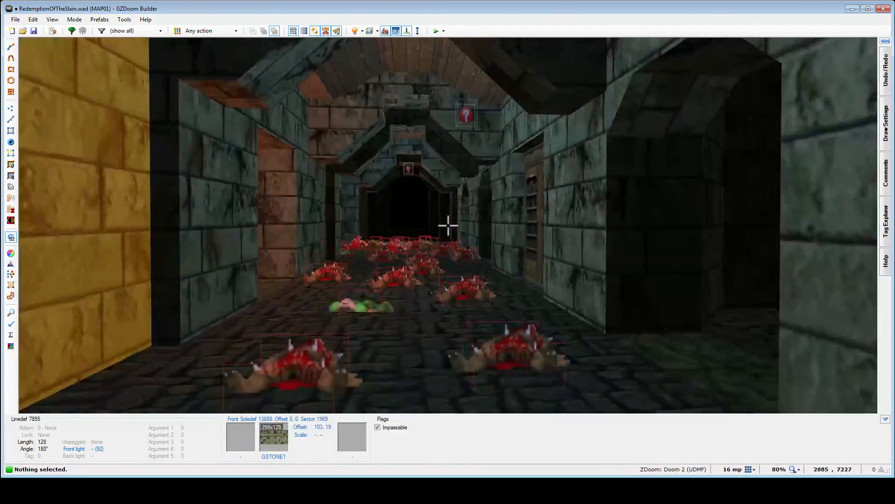
key(w)
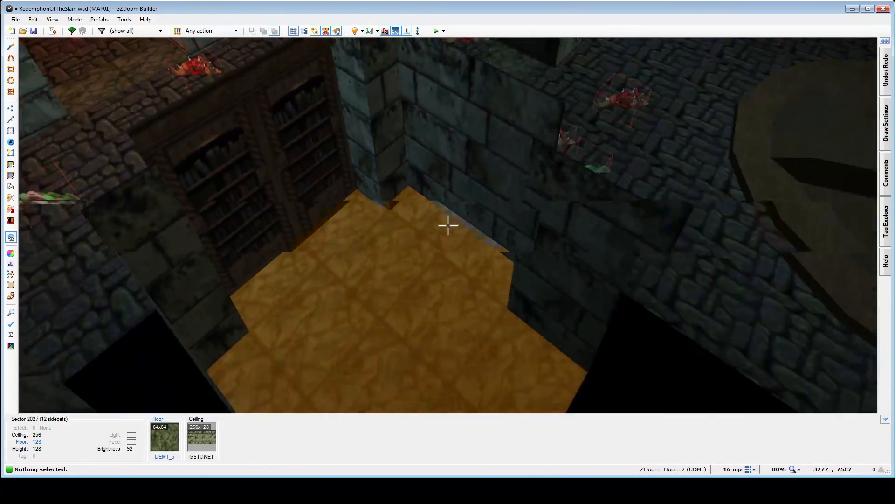
key(w)
key(s)
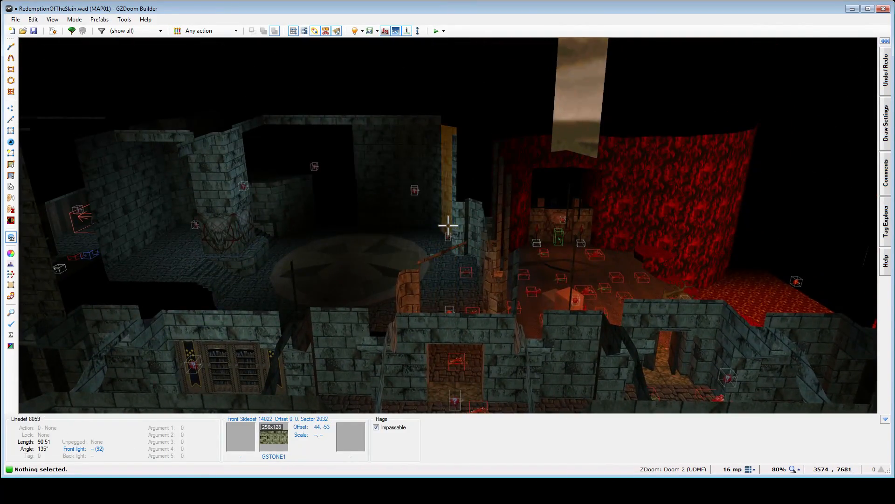
key(w)
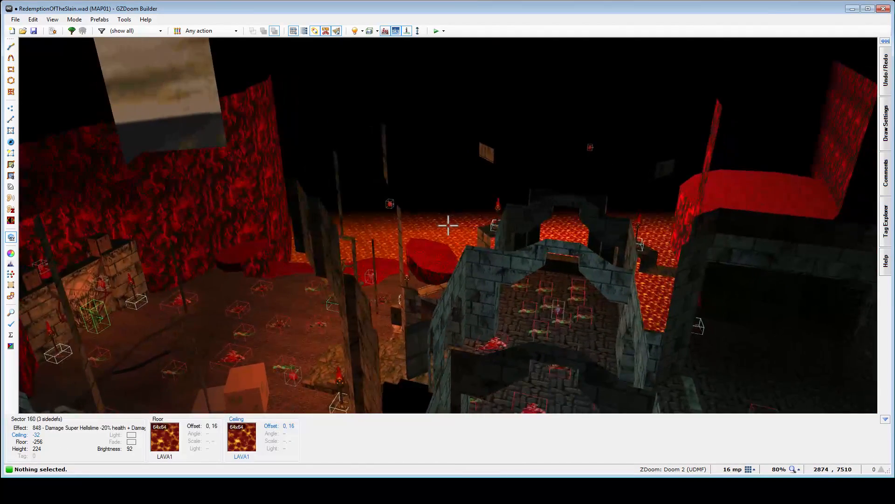
key(w)
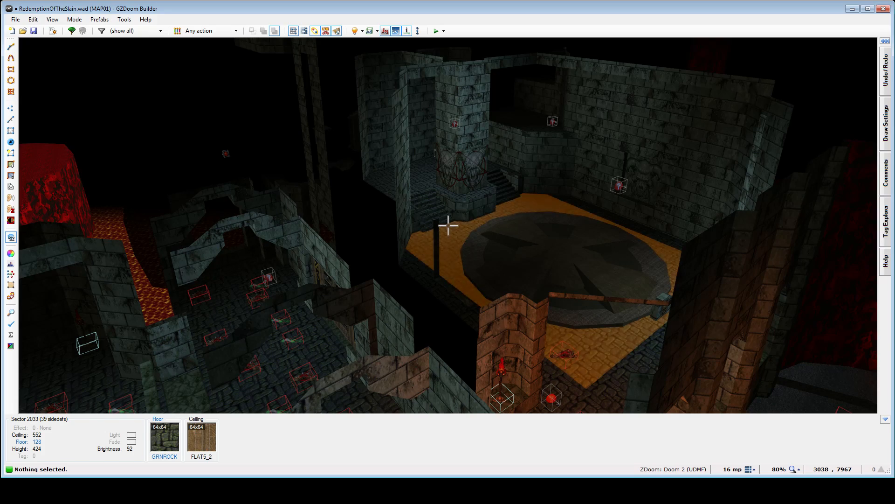
- Return to the 2D map in Things Mode, showing the halls and corridor together, and save the map
key(t)
scroll(448, 225, down, 4)
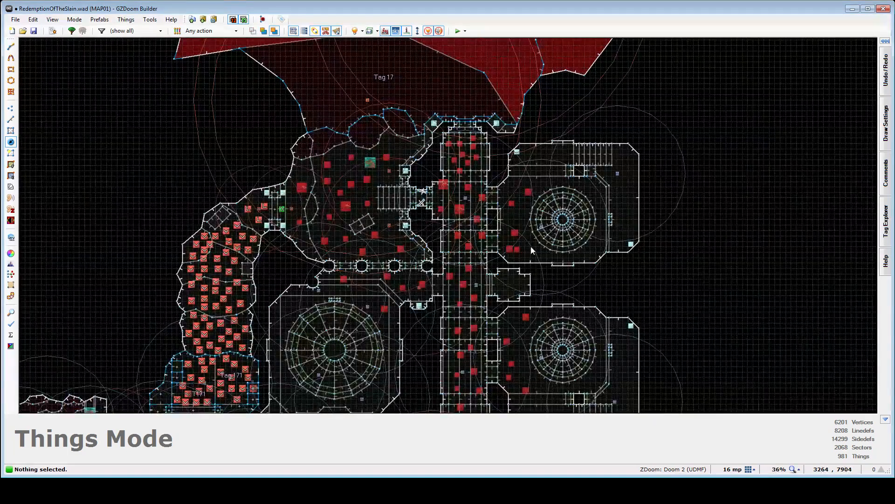
key(ctrl+s)
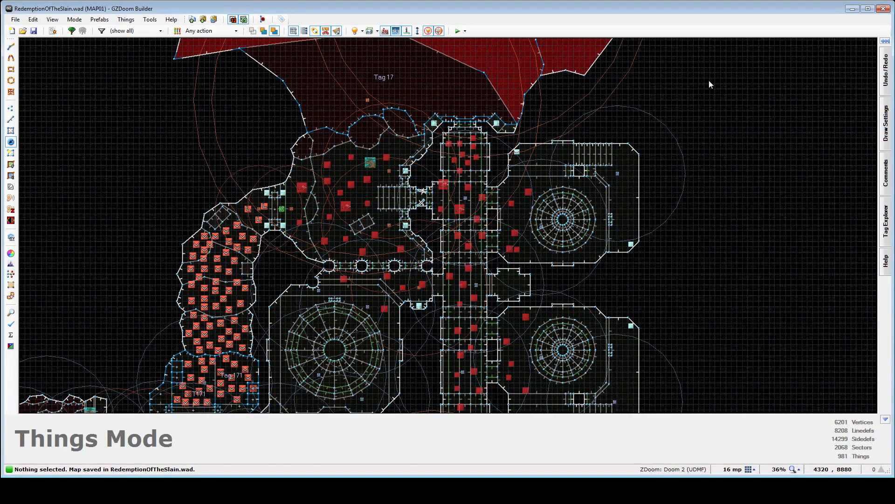